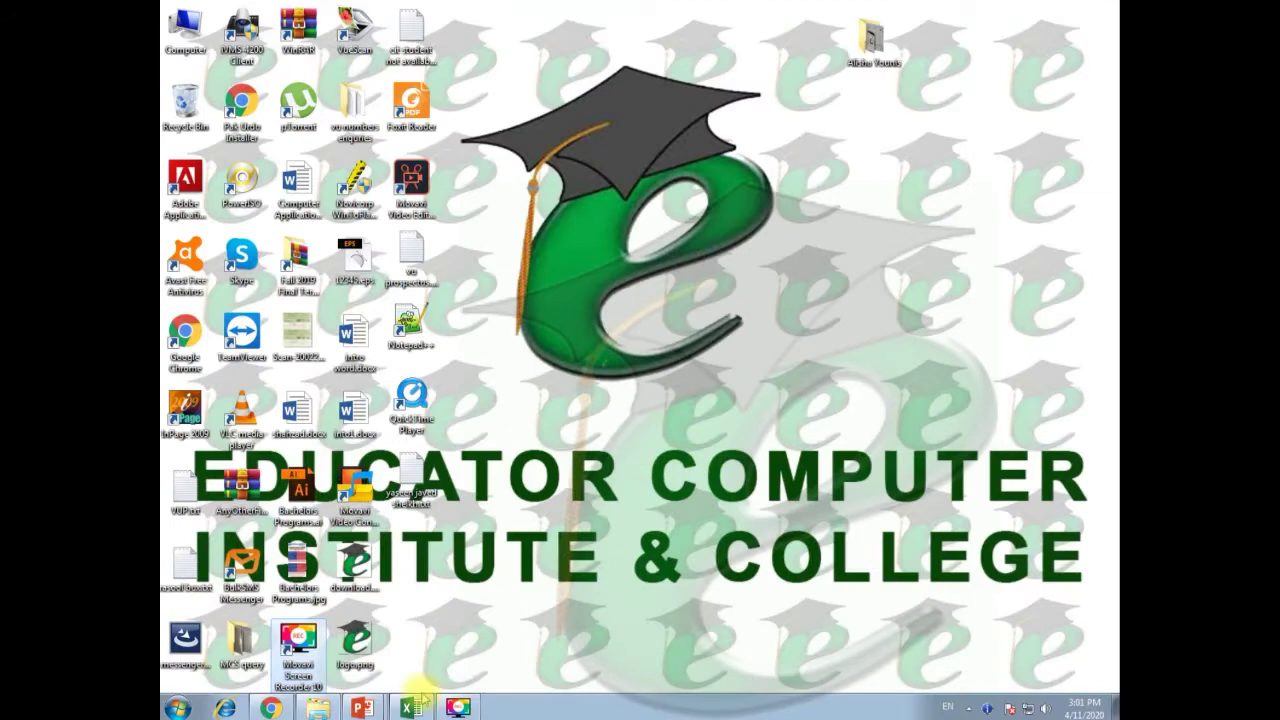
Bring the lecture08 workbook with the ABC SCHOOL Class VIII marks table back into view.
click(412, 702)
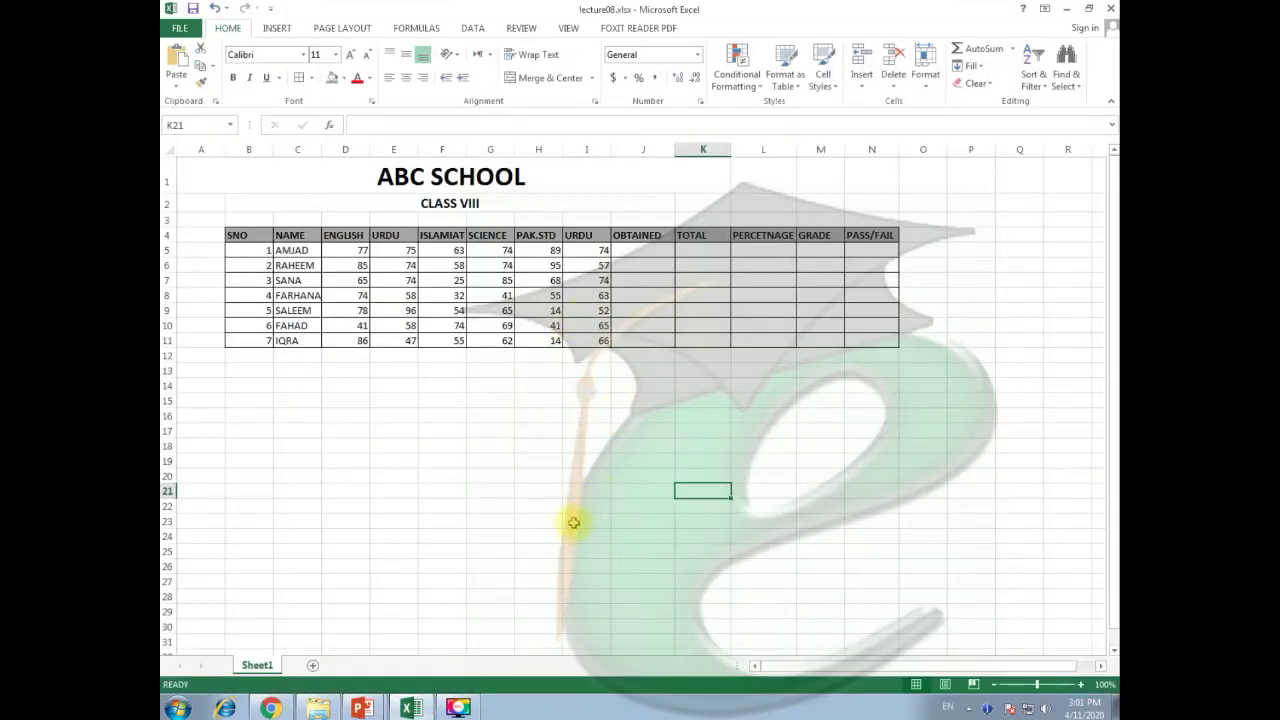
click(574, 520)
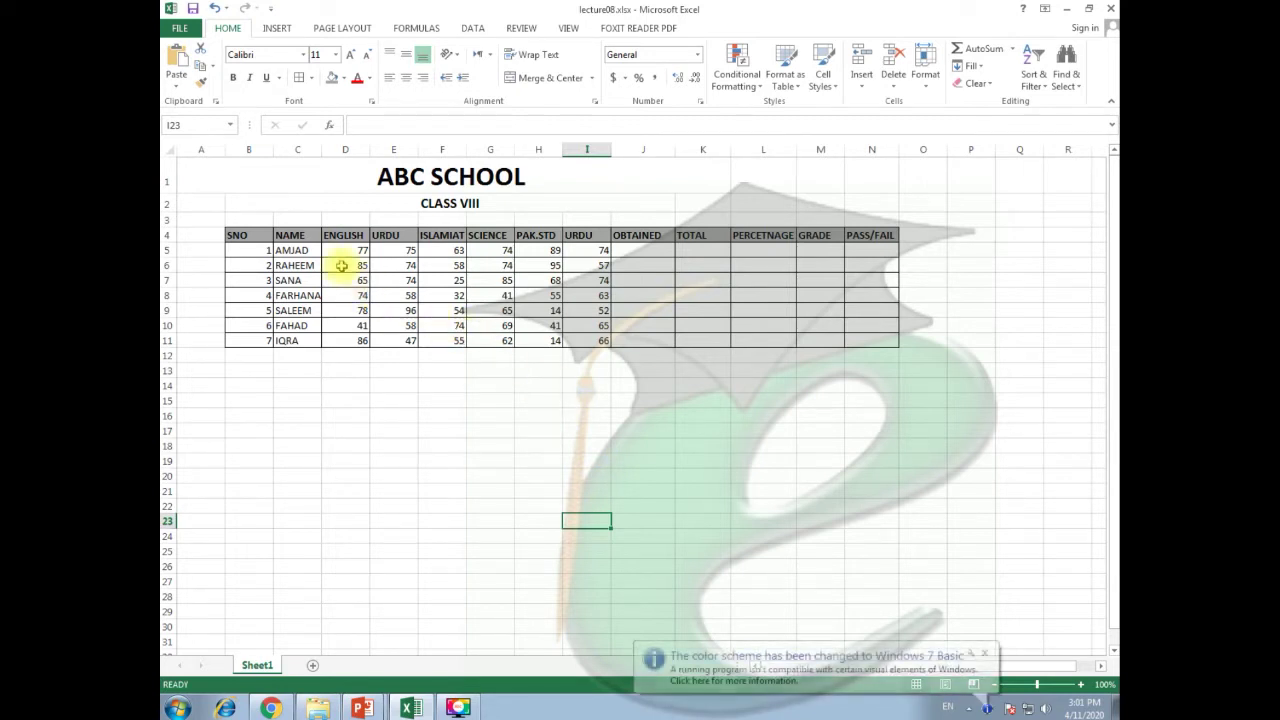
click(298, 250)
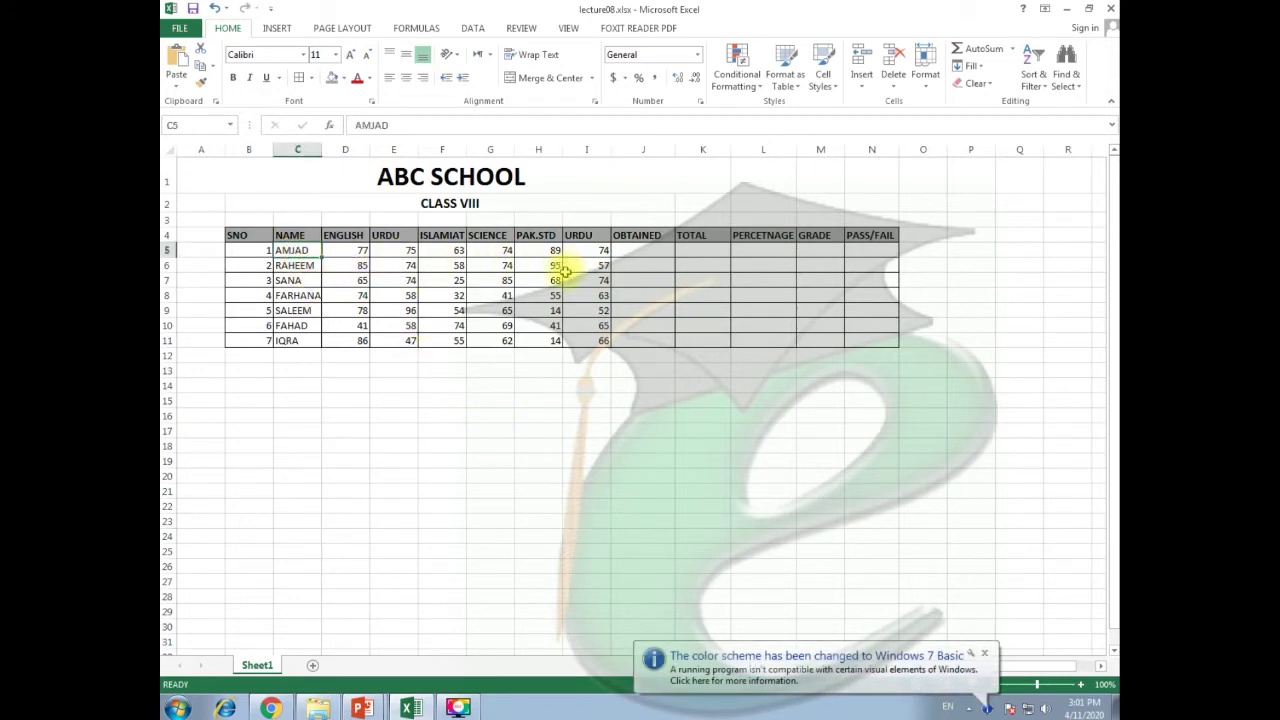
click(652, 253)
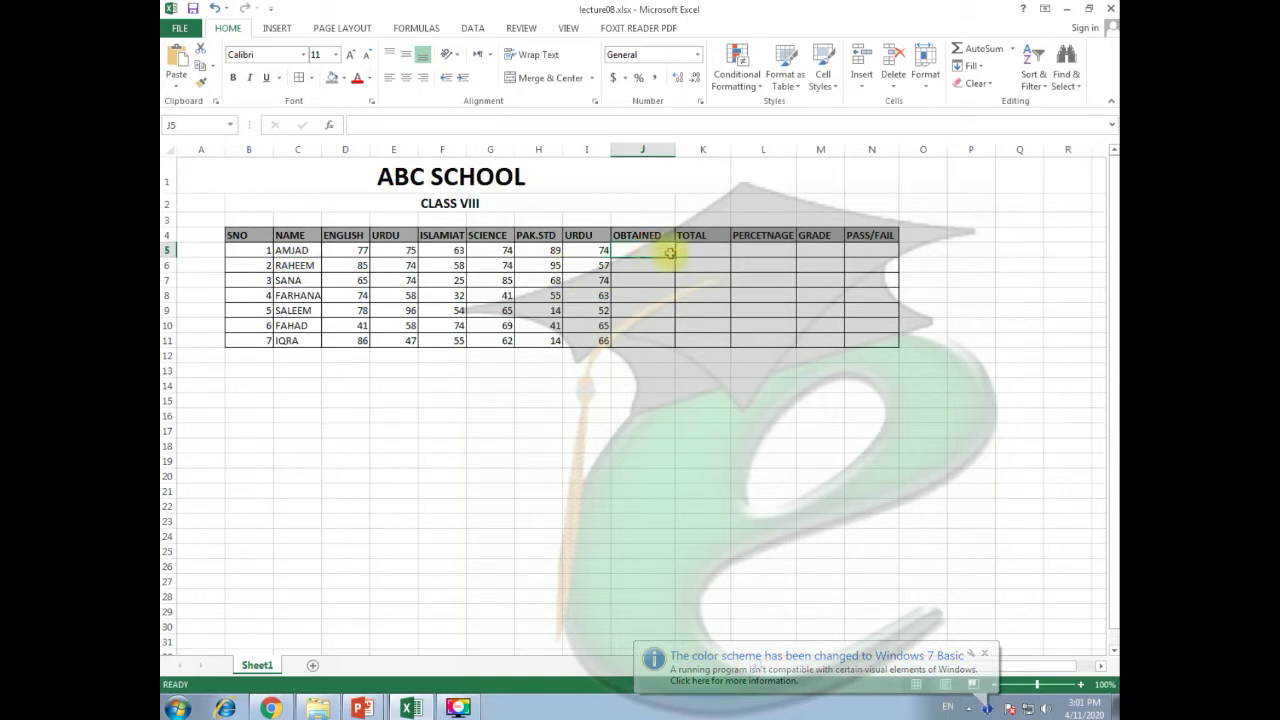
click(696, 252)
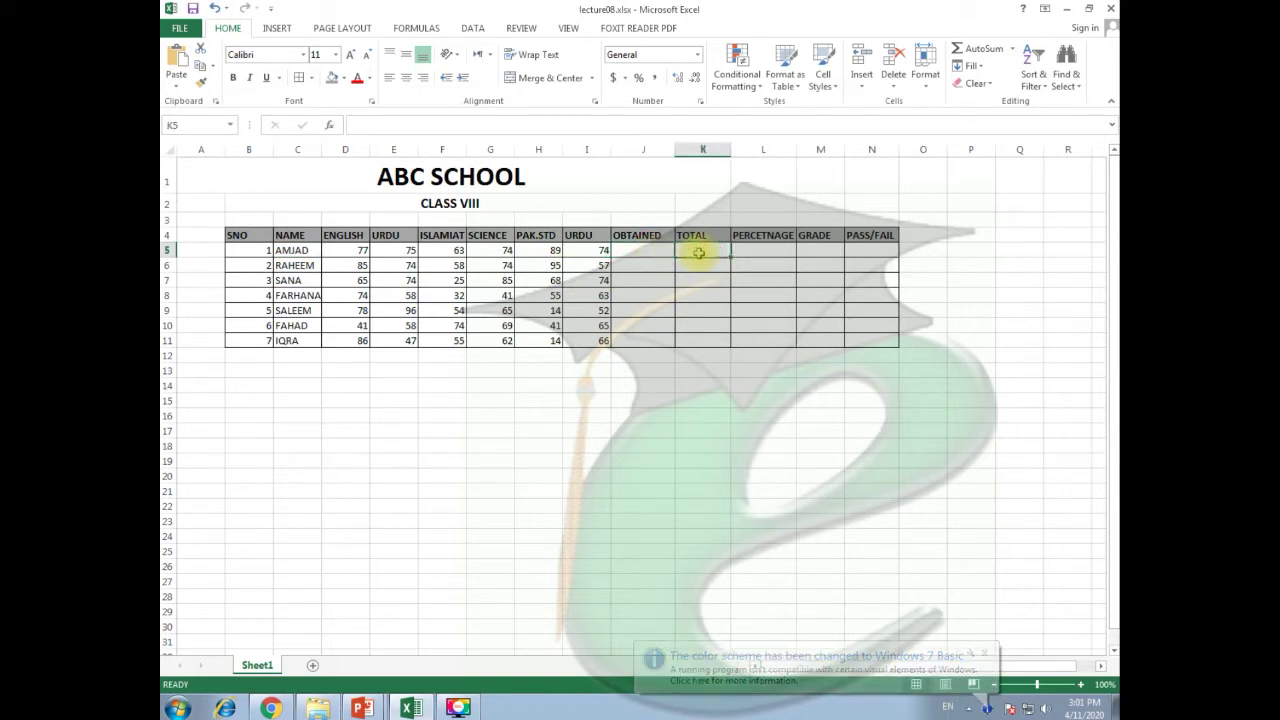
click(755, 252)
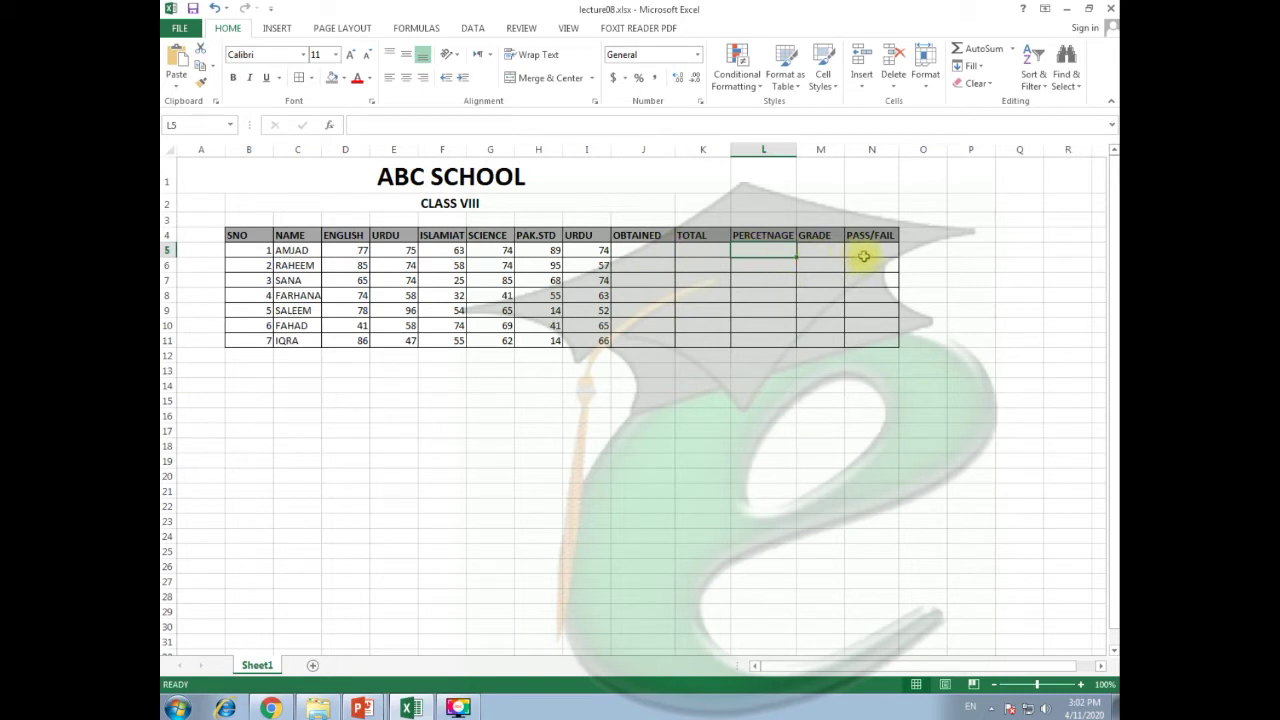
click(651, 252)
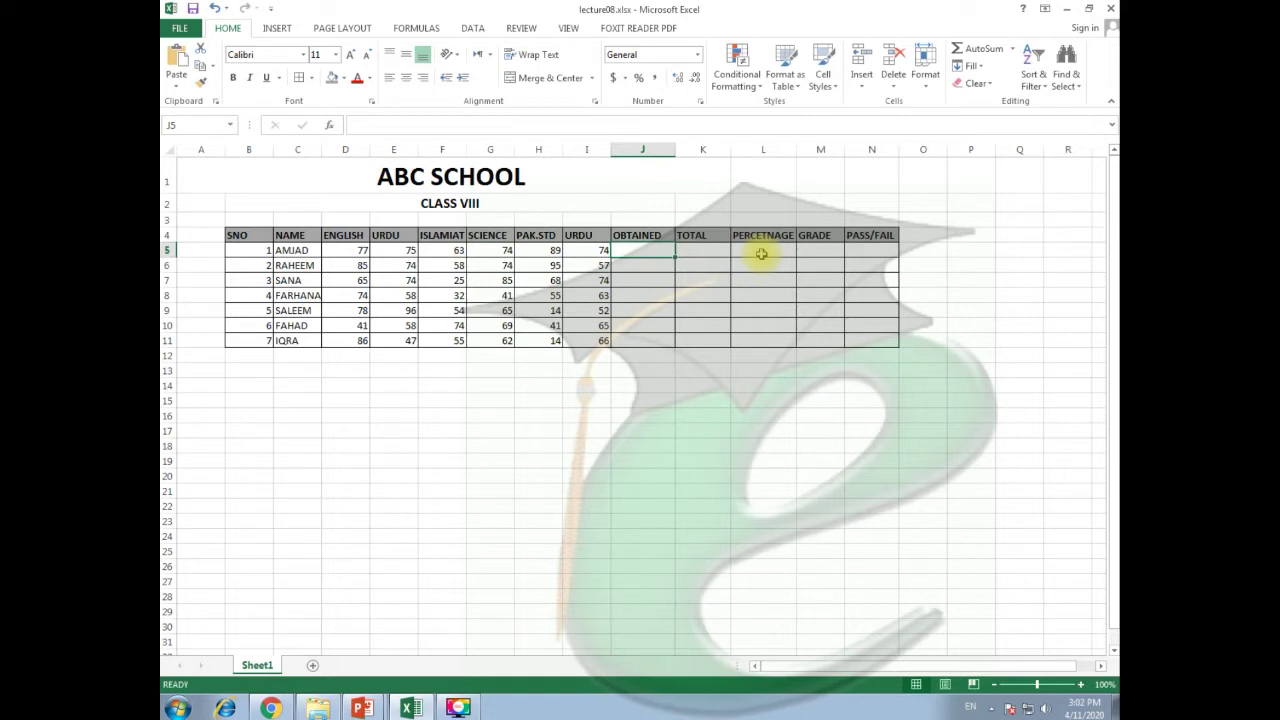
click(660, 396)
click(645, 249)
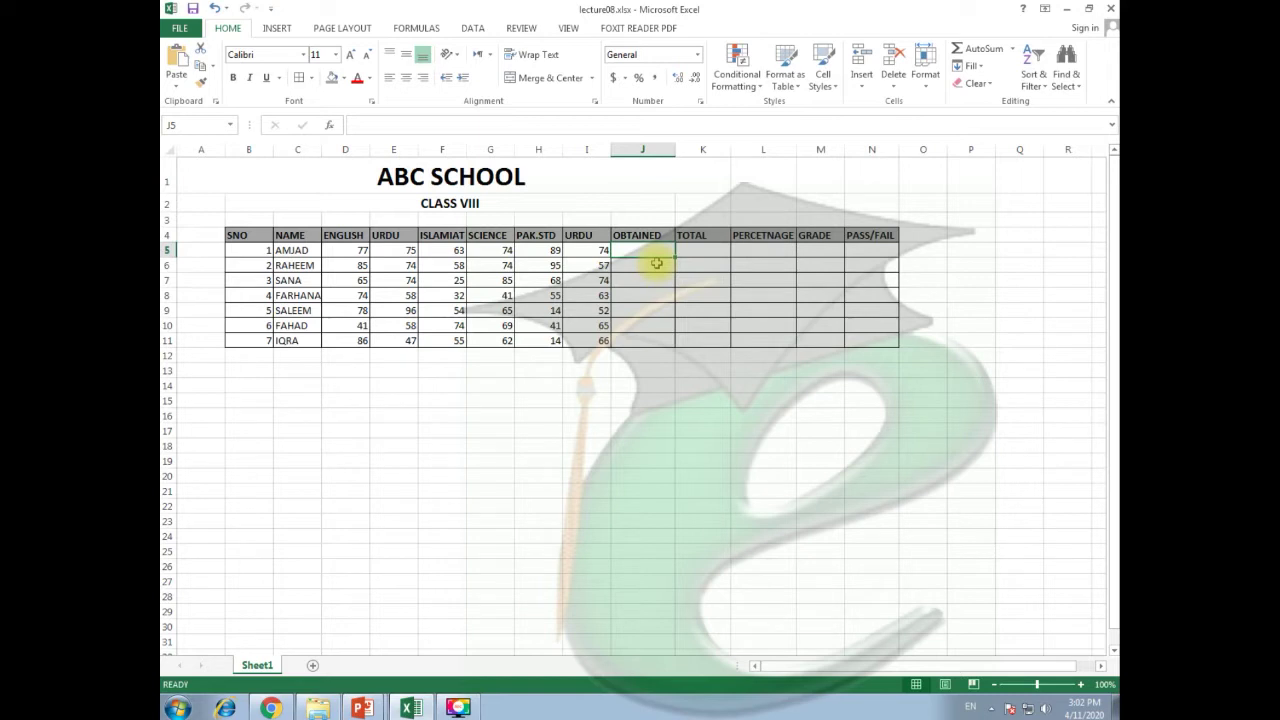
Total each student's marks with =SUM(D5:I5) in J5, filled down to J11.
text(=SUM)
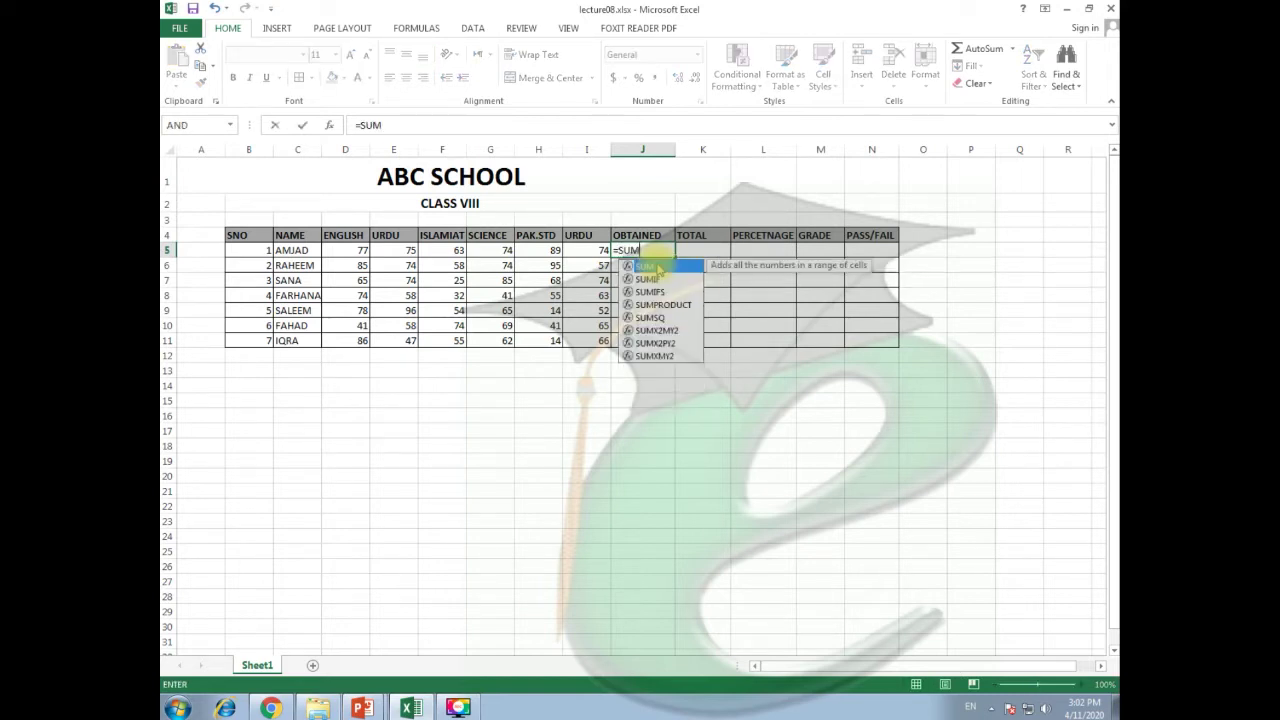
double_click(657, 267)
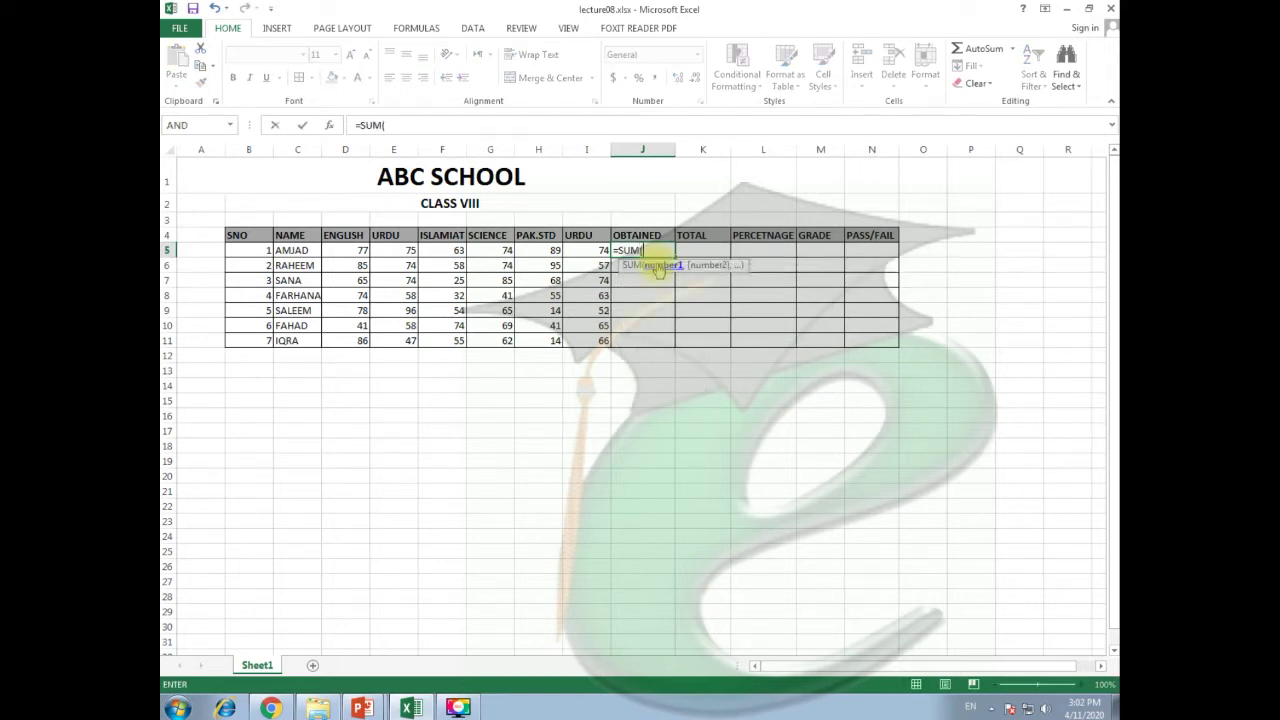
click(636, 251)
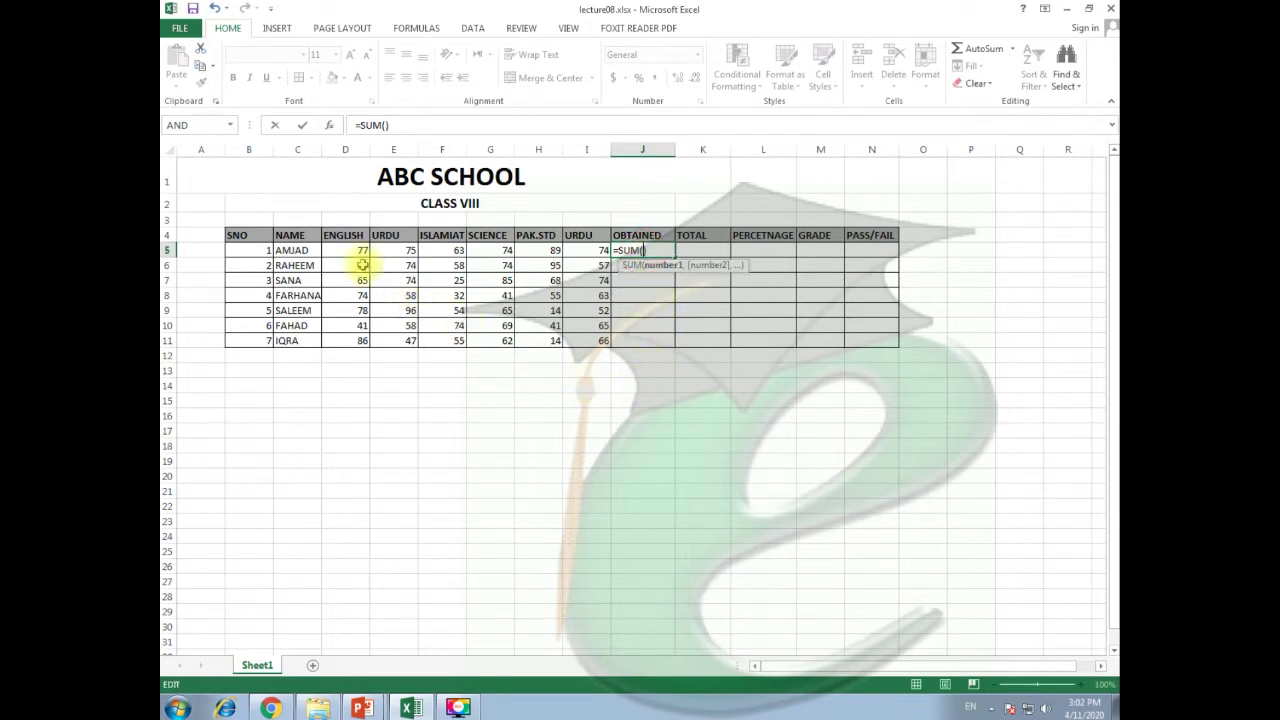
drag(343, 251, 556, 251)
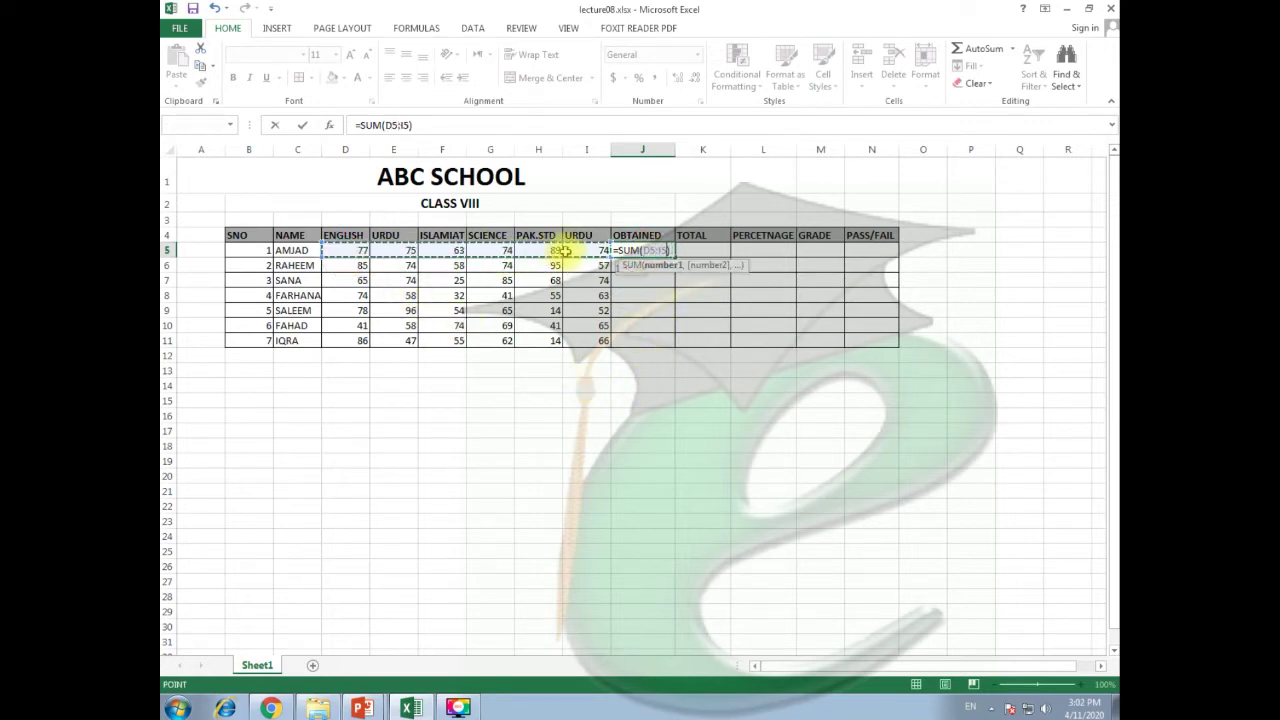
drag(556, 251, 598, 251)
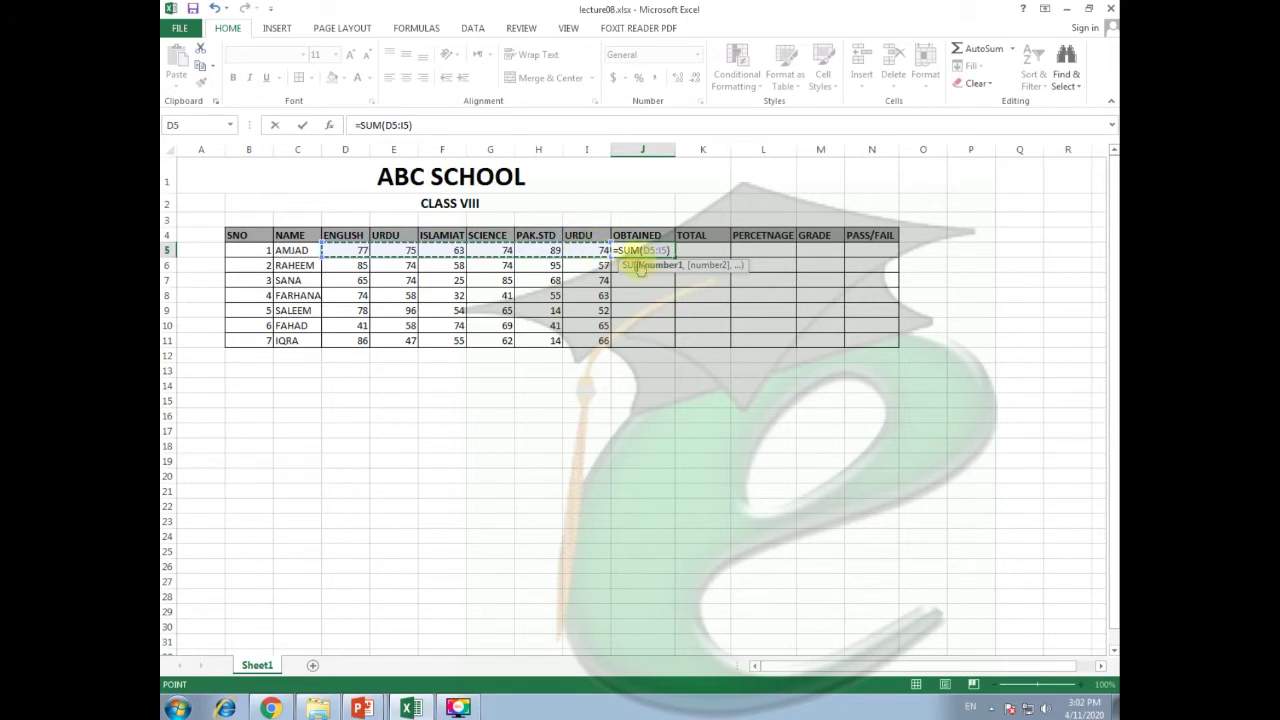
key(Return)
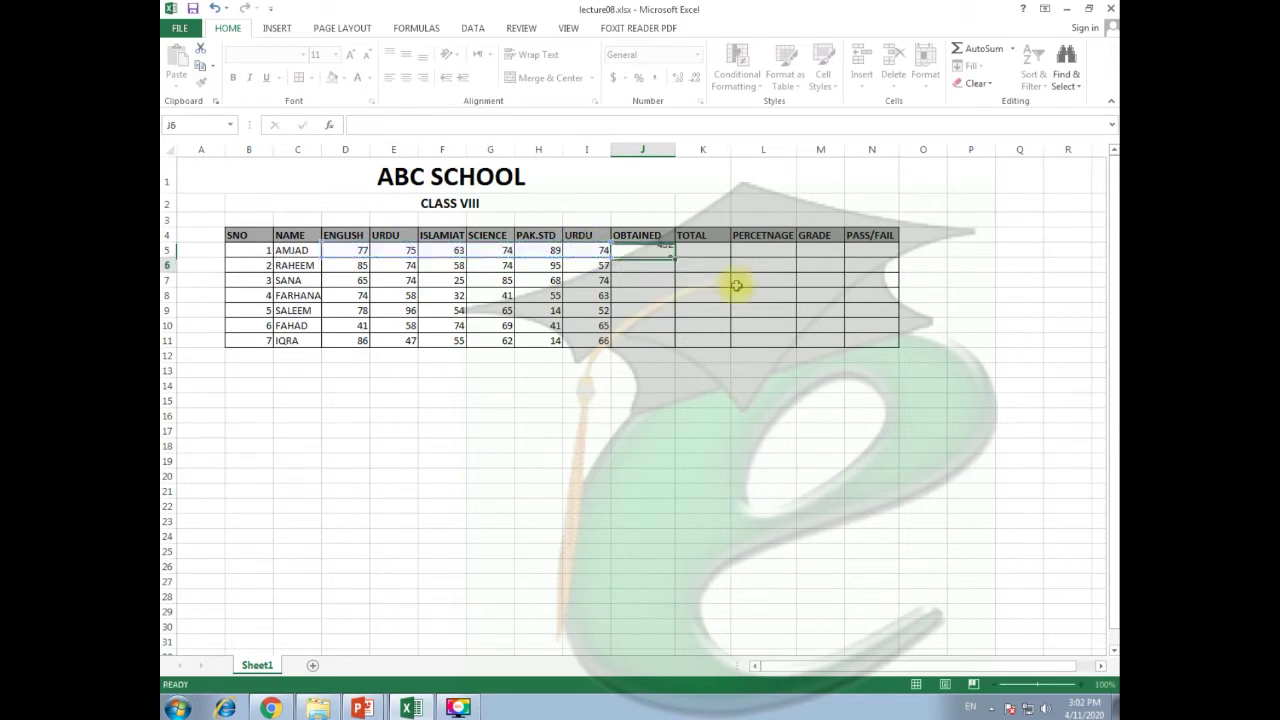
click(668, 252)
drag(675, 257, 675, 346)
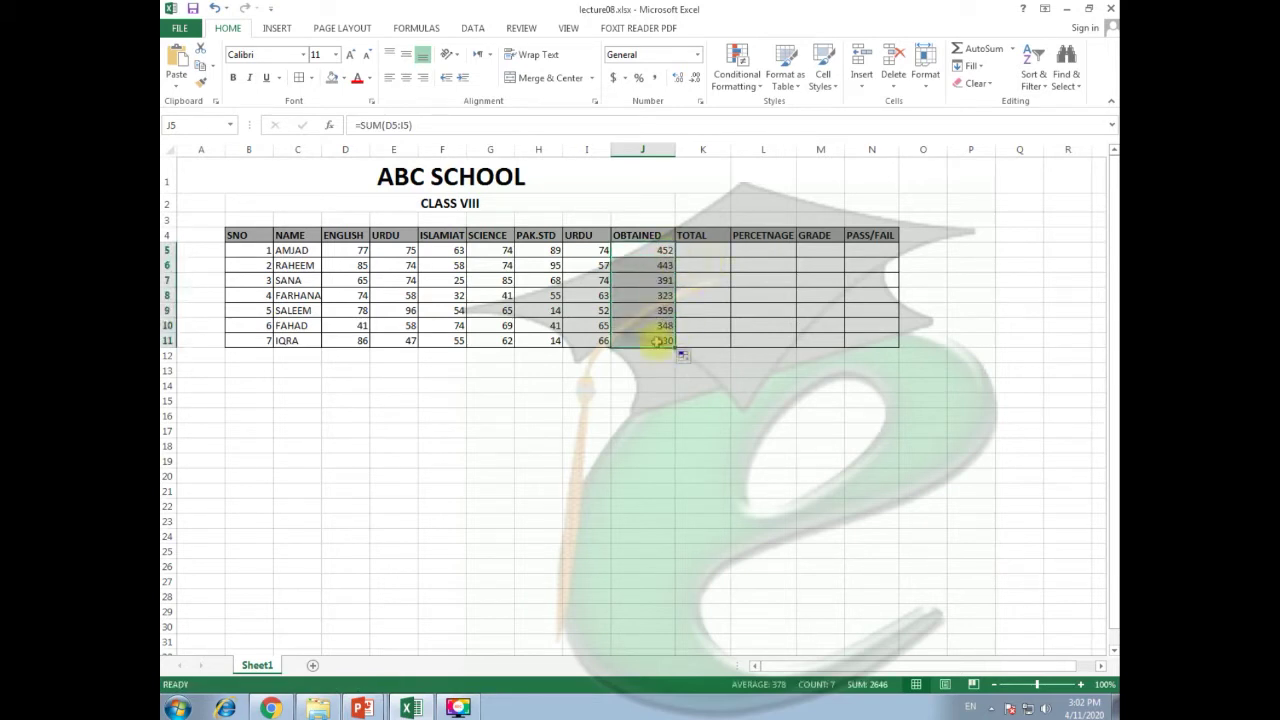
click(707, 251)
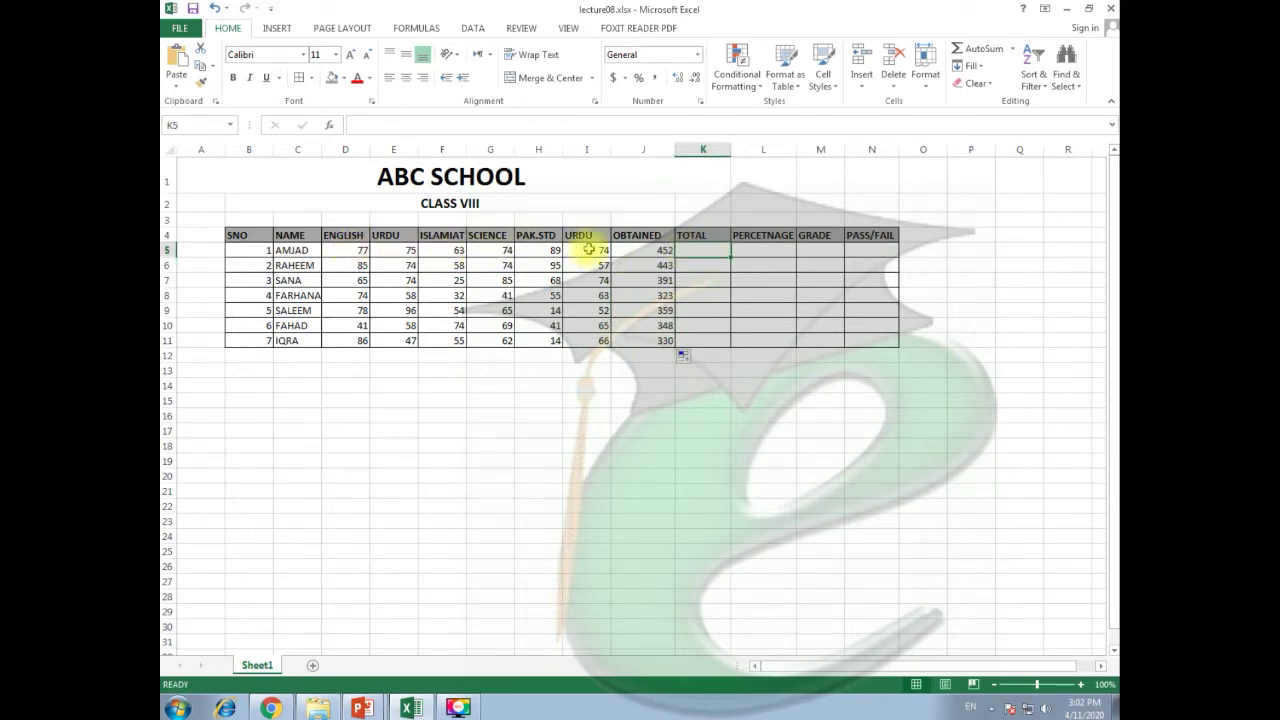
Enter 600 as K5's total and =J5/K5 in L5, formatted as a percentage showing 75%.
text(600)
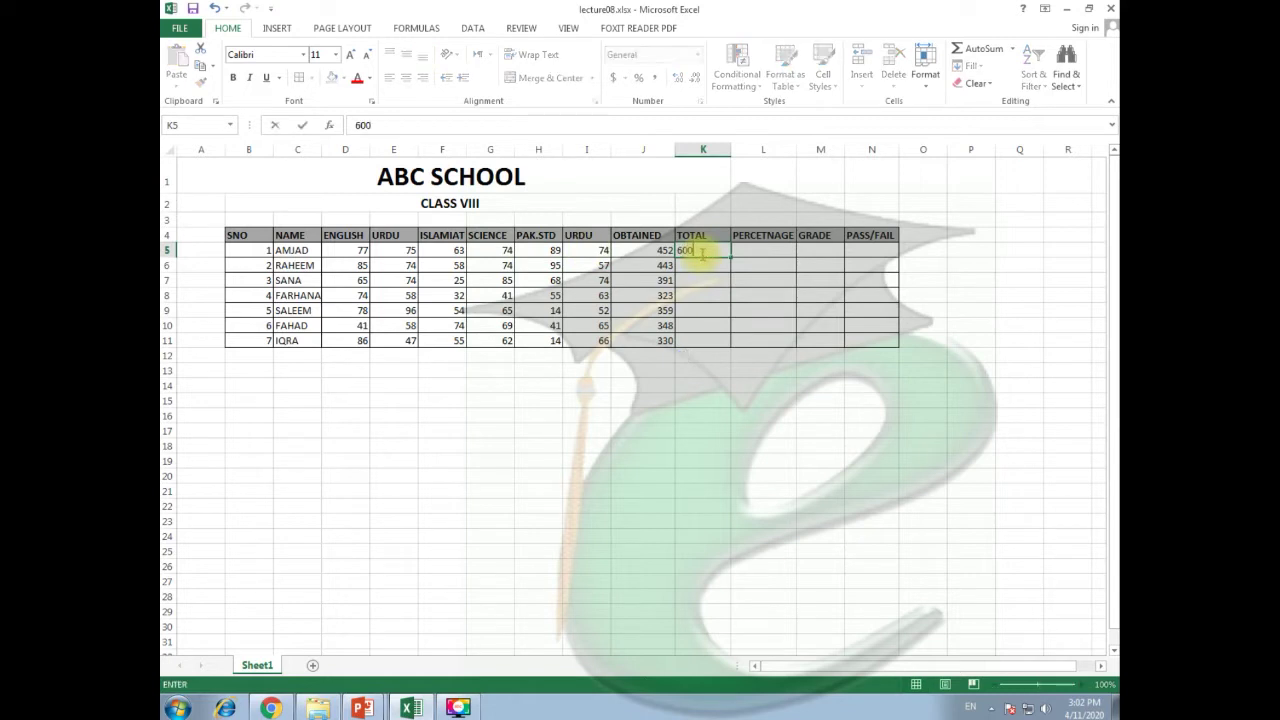
key(Return)
click(772, 250)
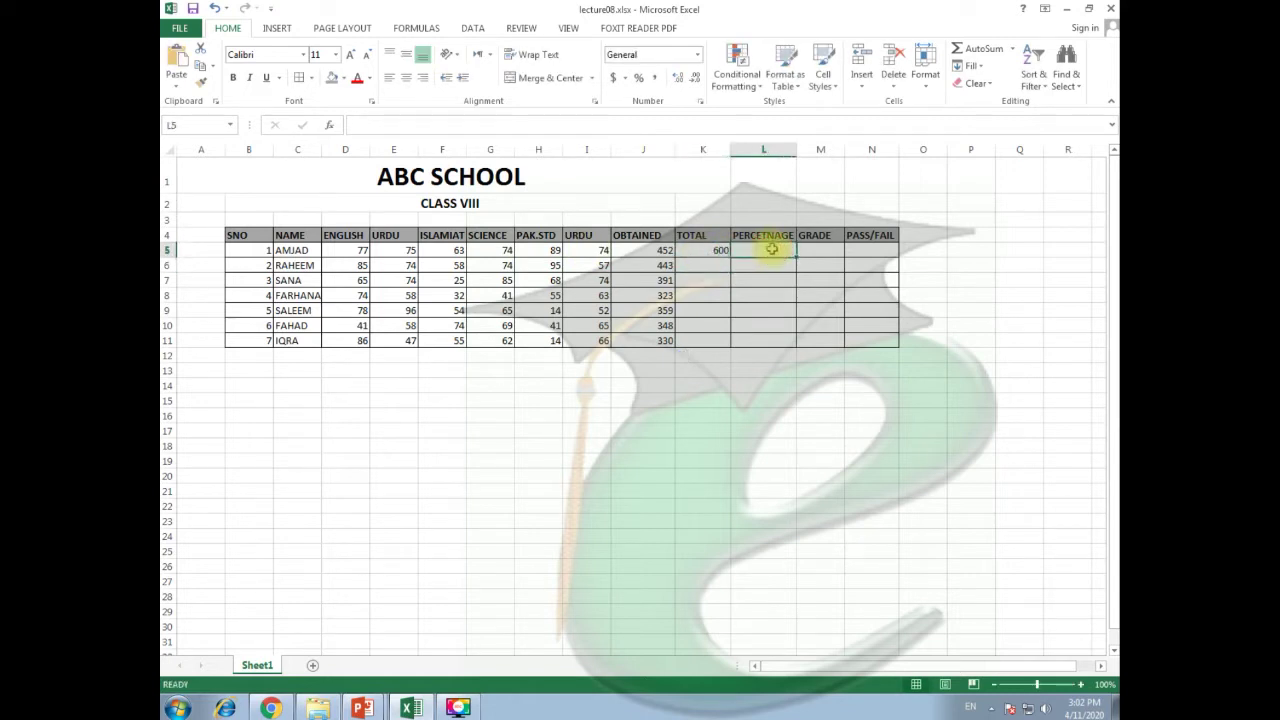
text(=)
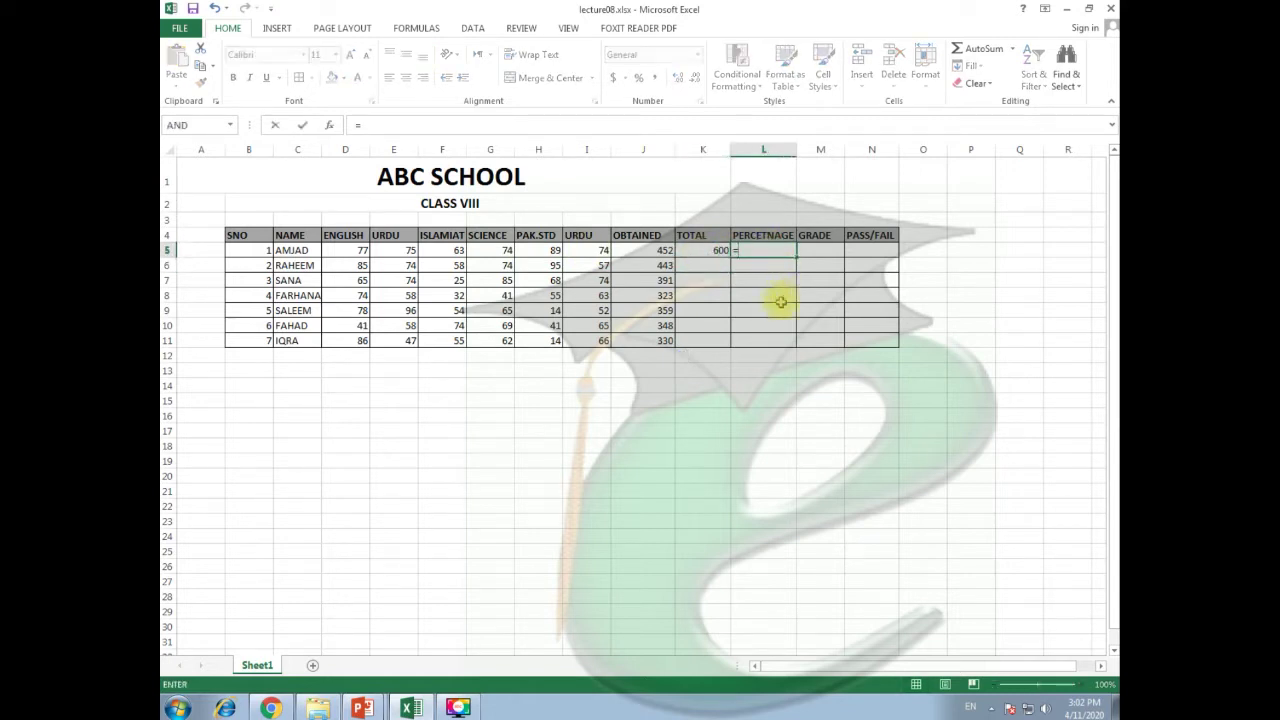
click(663, 250)
text(/)
click(693, 250)
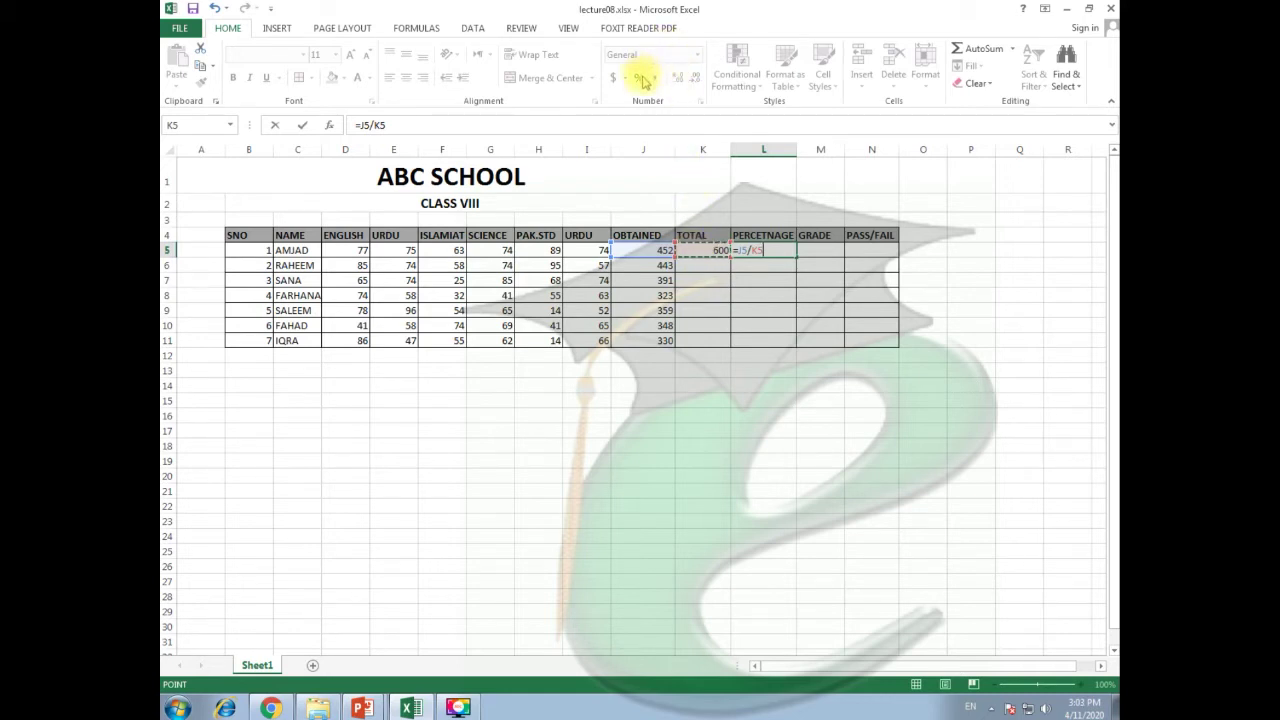
key(Return)
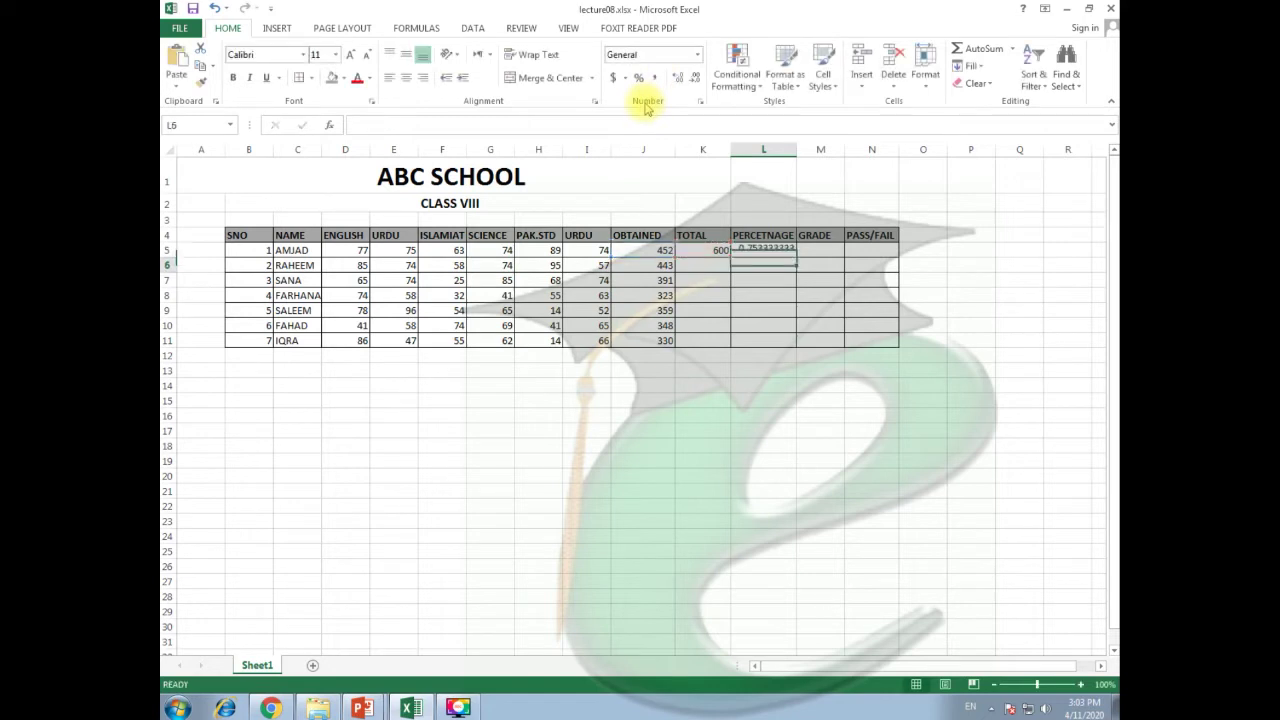
click(775, 251)
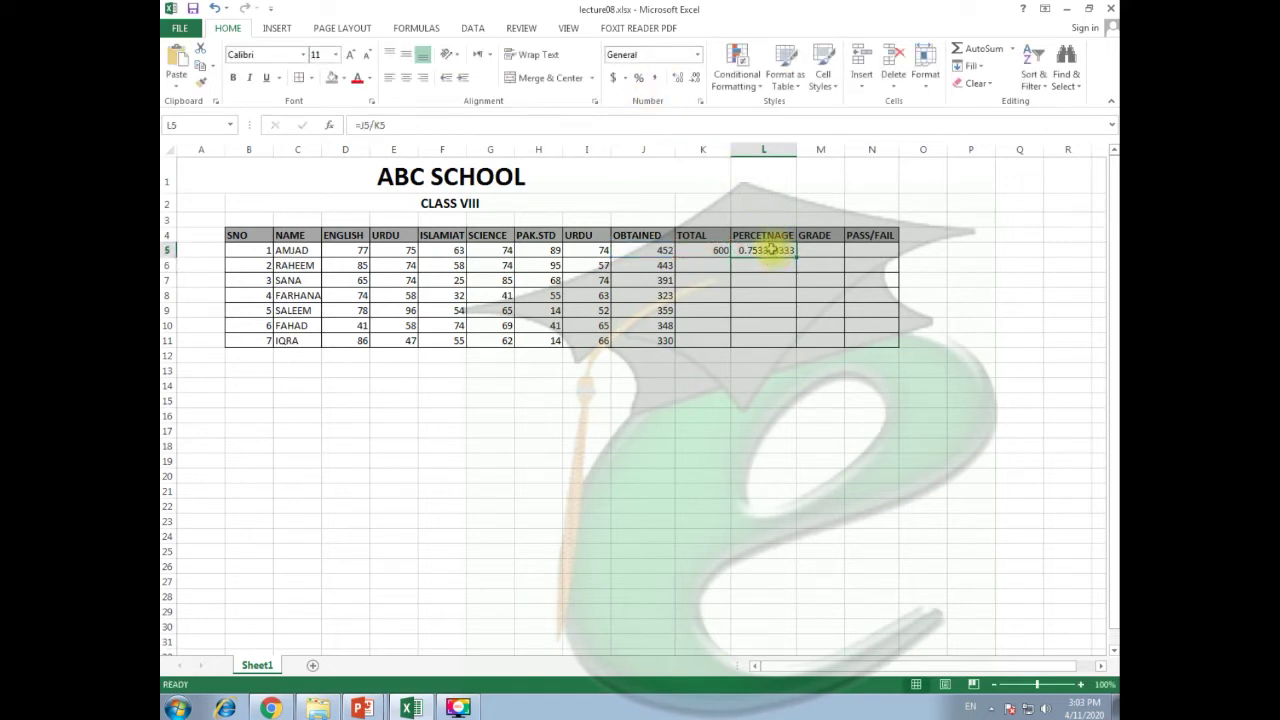
click(639, 80)
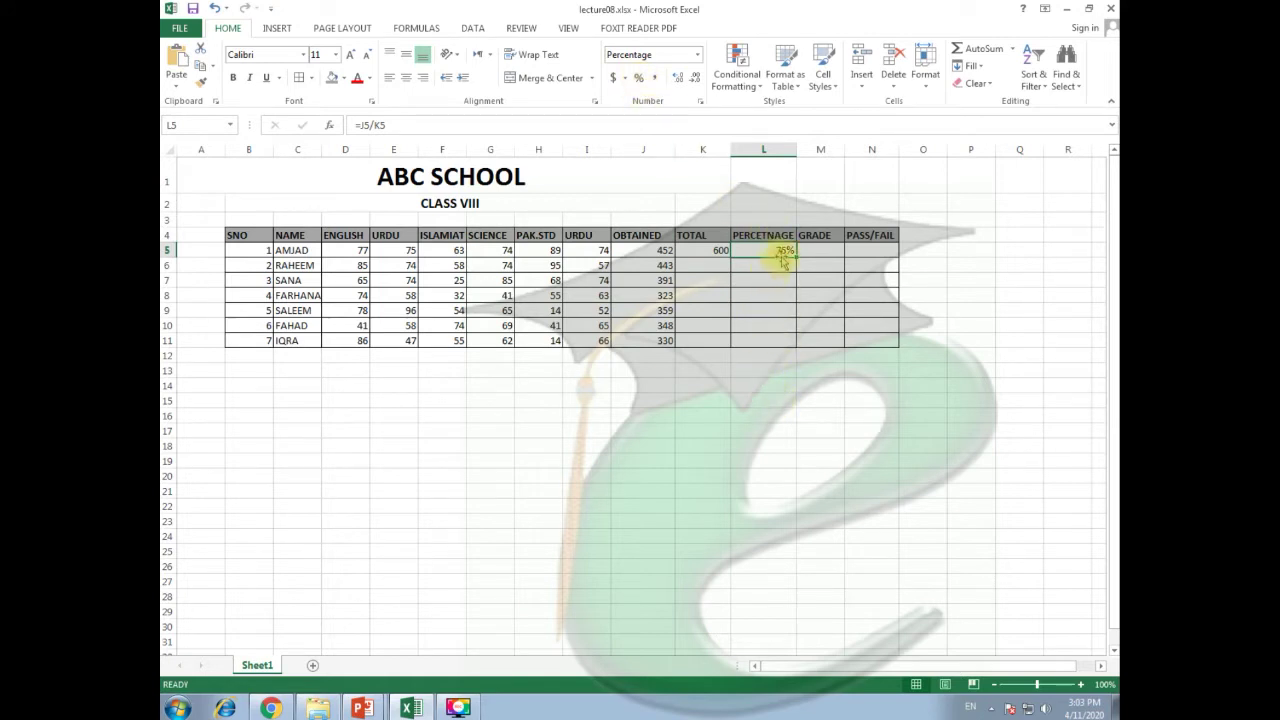
click(762, 384)
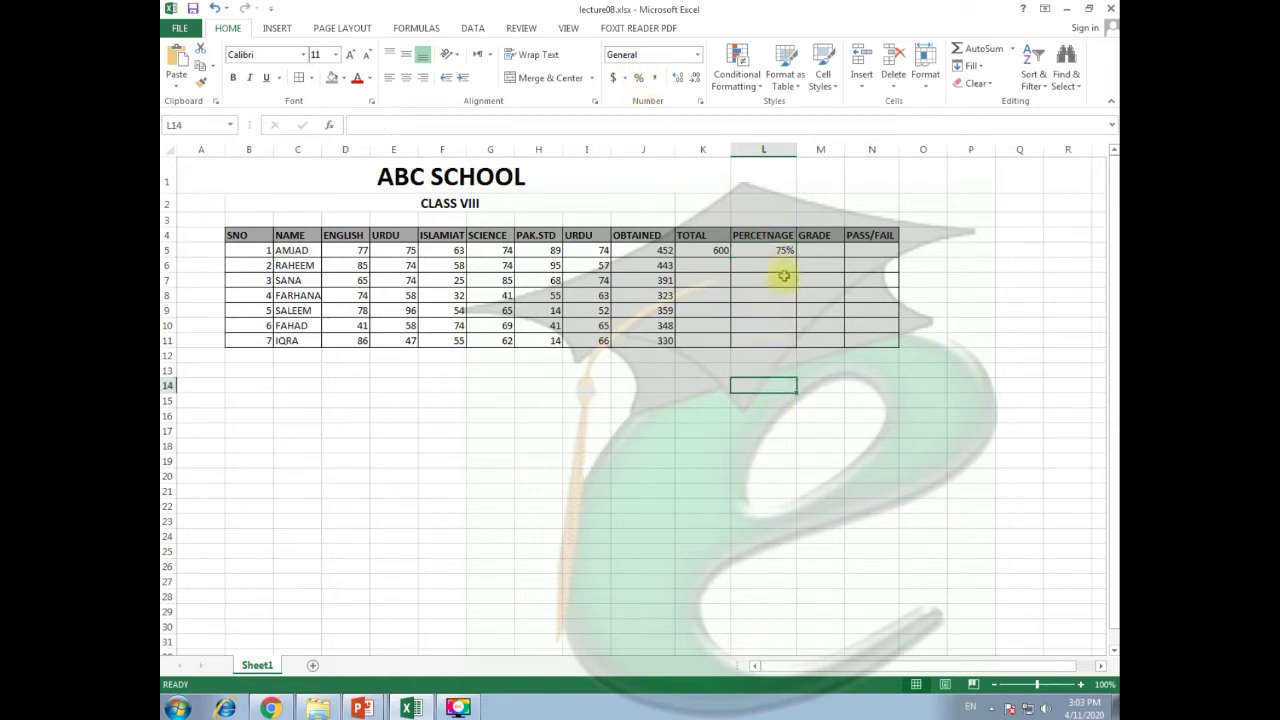
Fill the 600 total and the percentage formula down through row 11.
click(722, 250)
drag(730, 257, 726, 335)
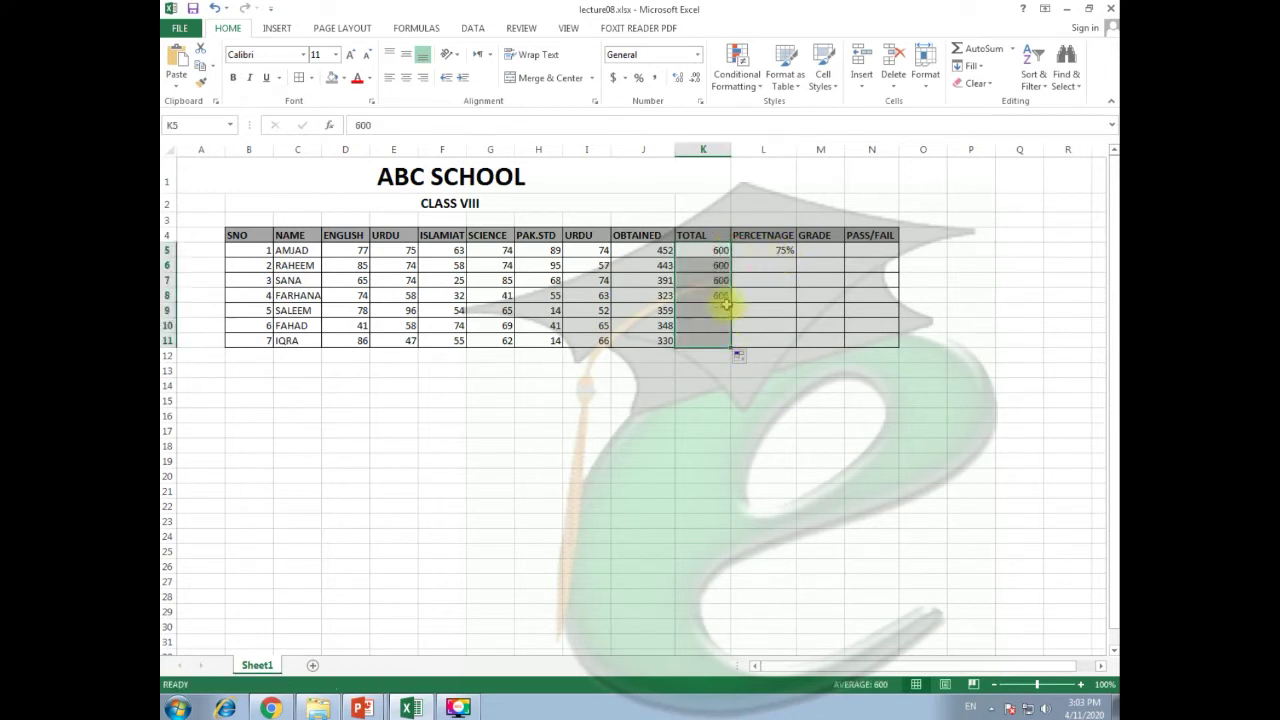
click(790, 252)
drag(797, 257, 800, 340)
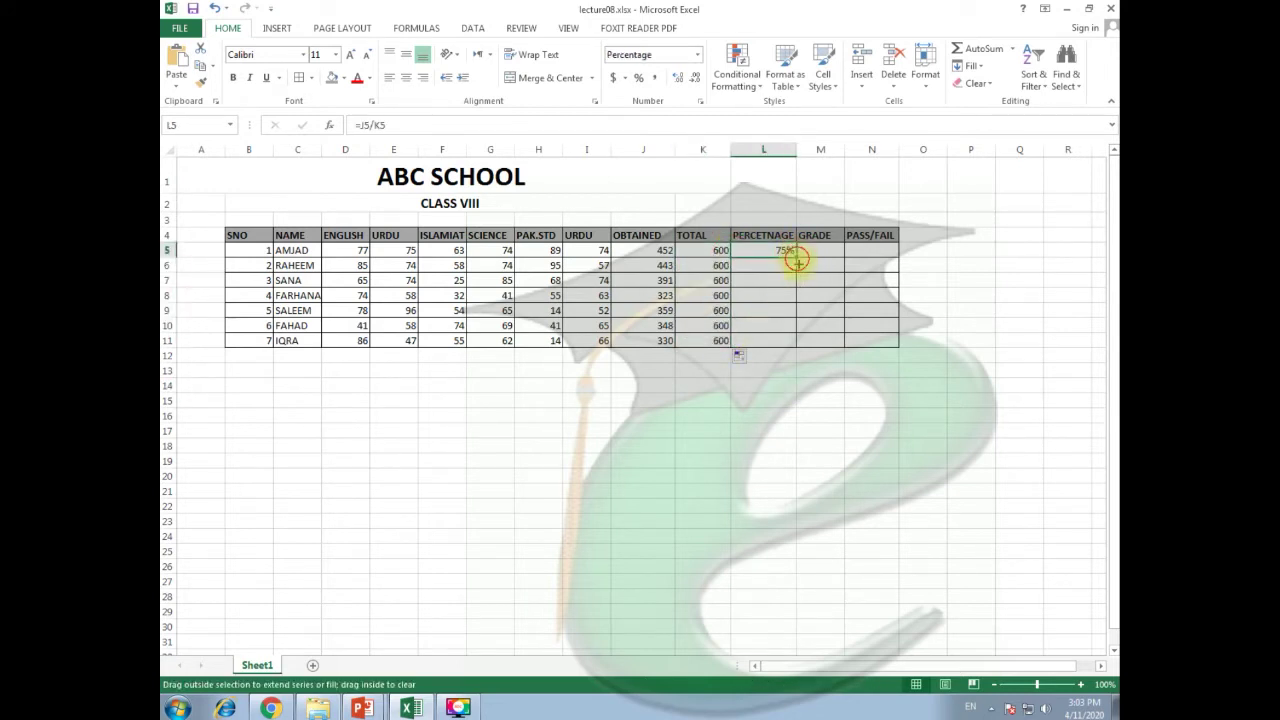
click(820, 416)
click(826, 254)
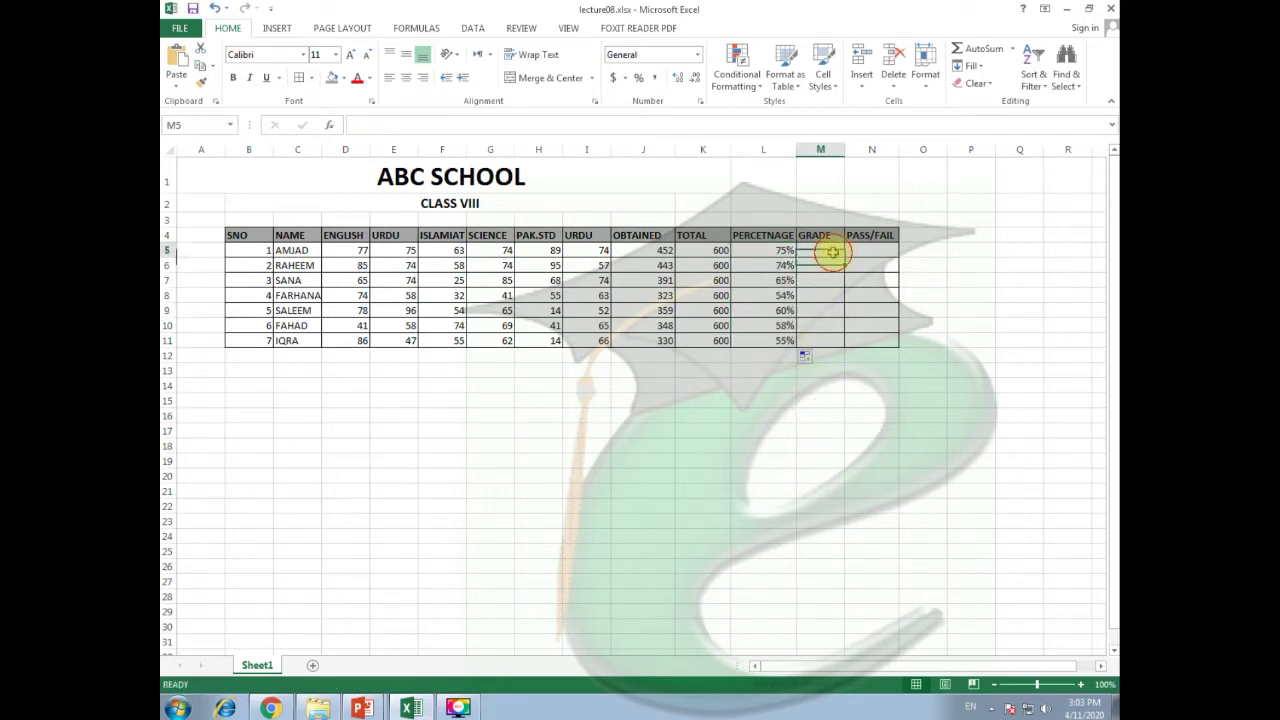
click(783, 251)
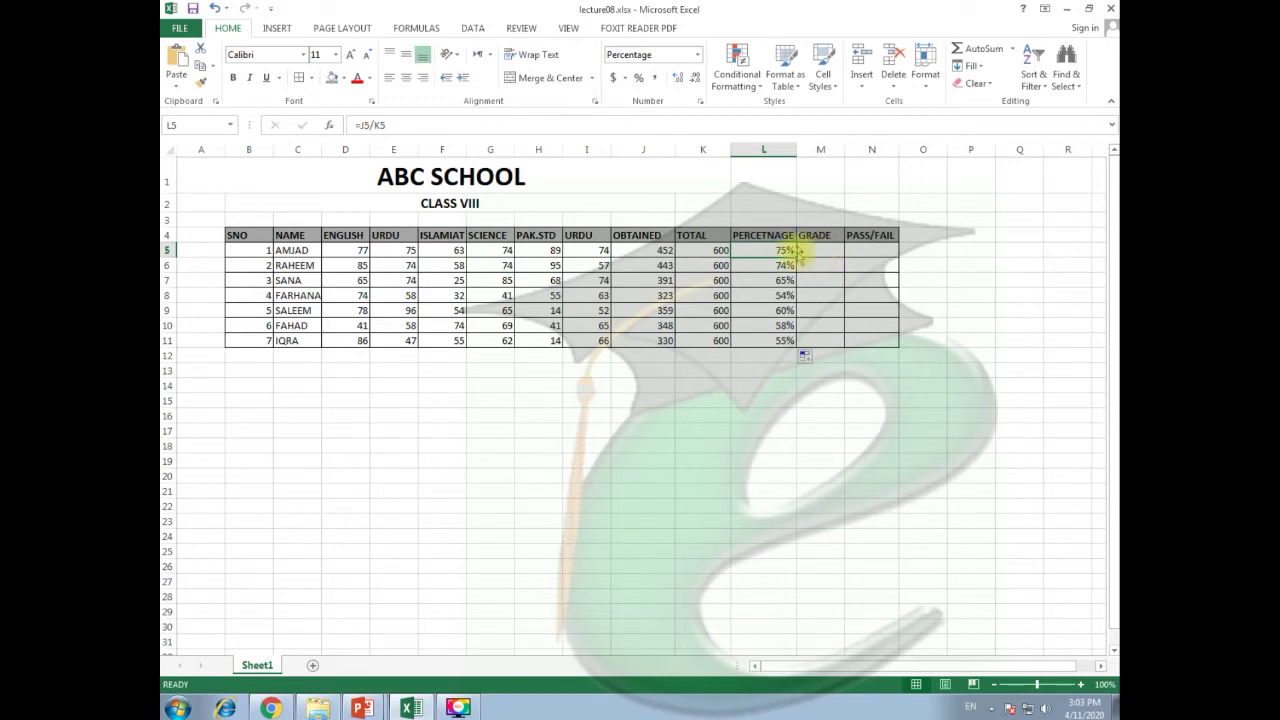
click(822, 249)
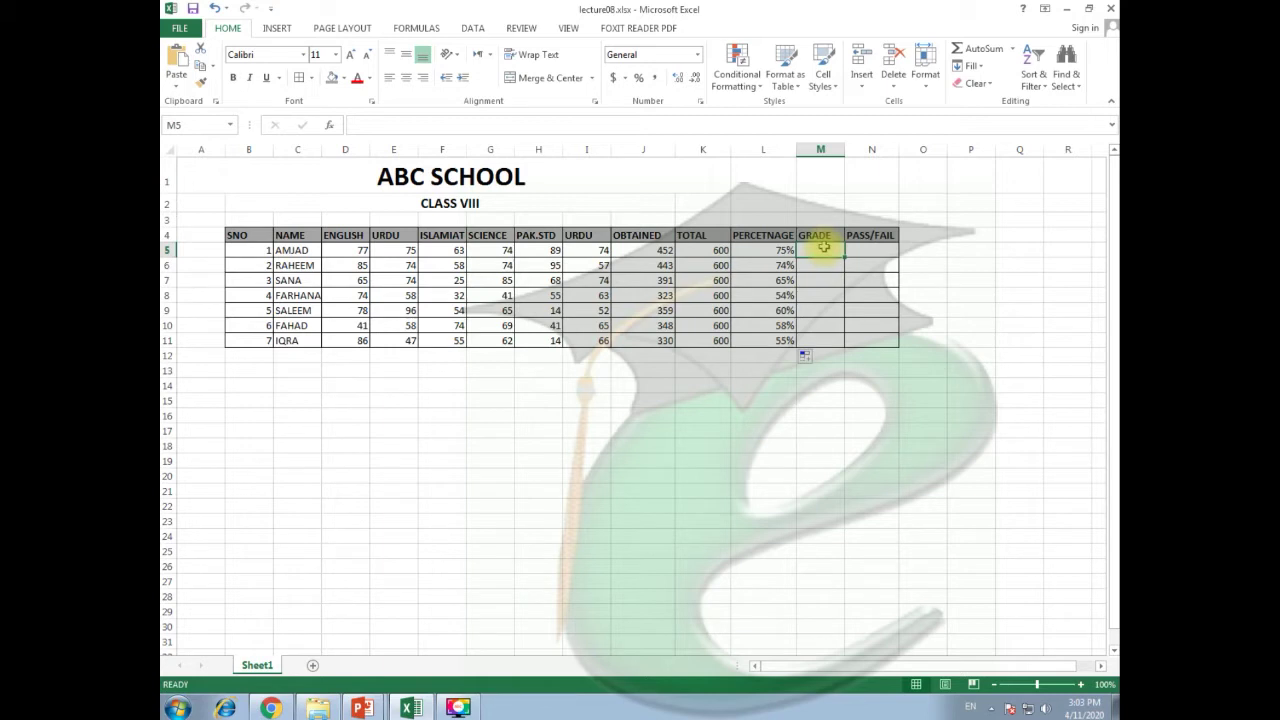
click(378, 404)
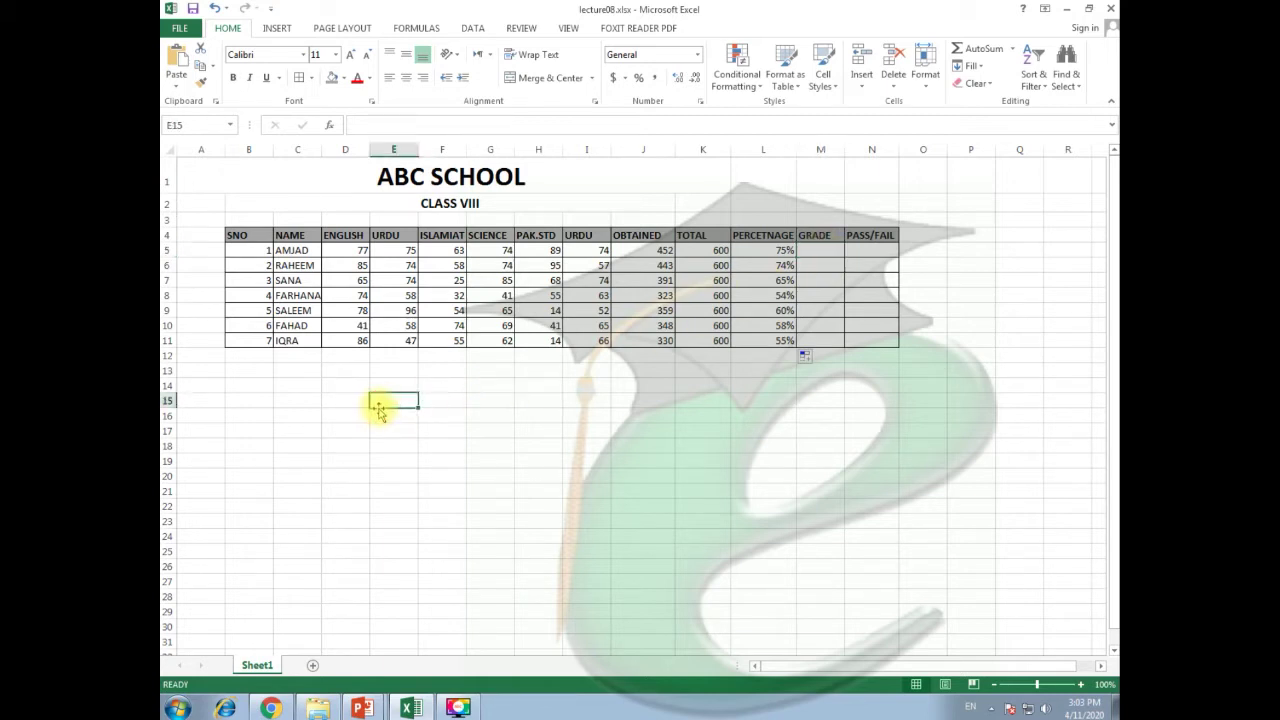
Start the grade key below the table with 80 OR ABOVE → A+ and a 70 OR ABOVE row.
click(338, 413)
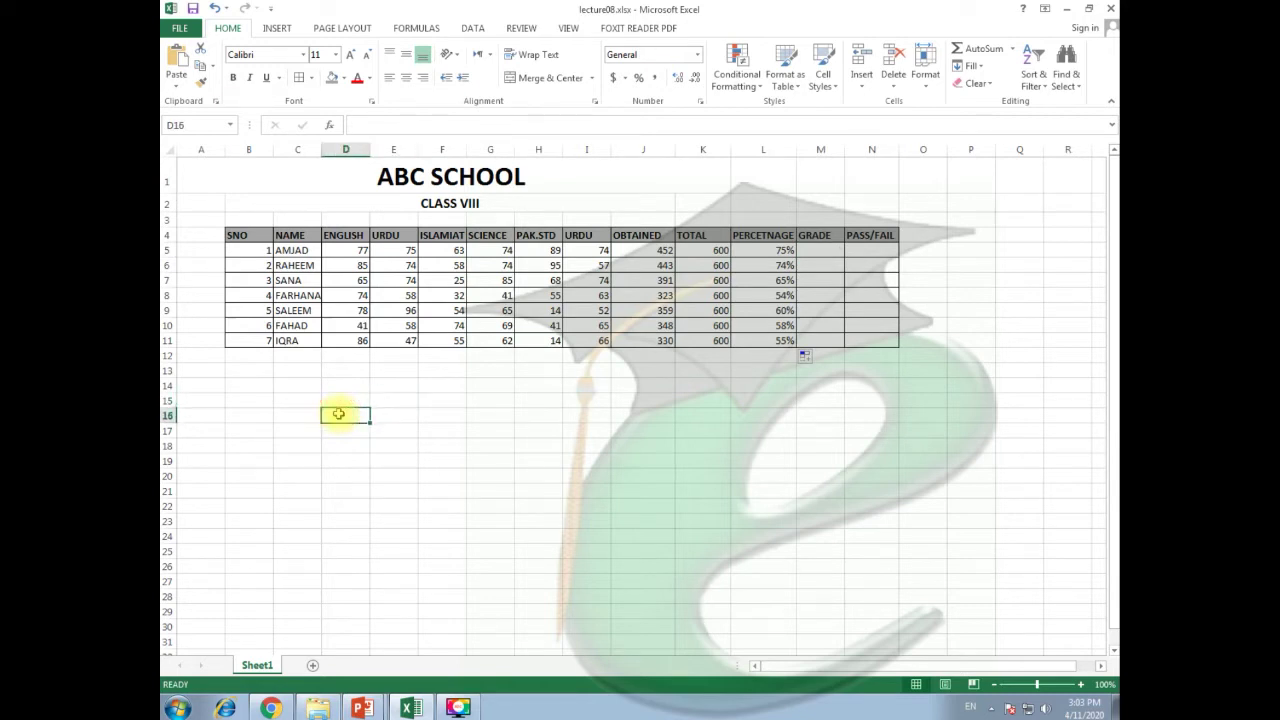
text(80 OR)
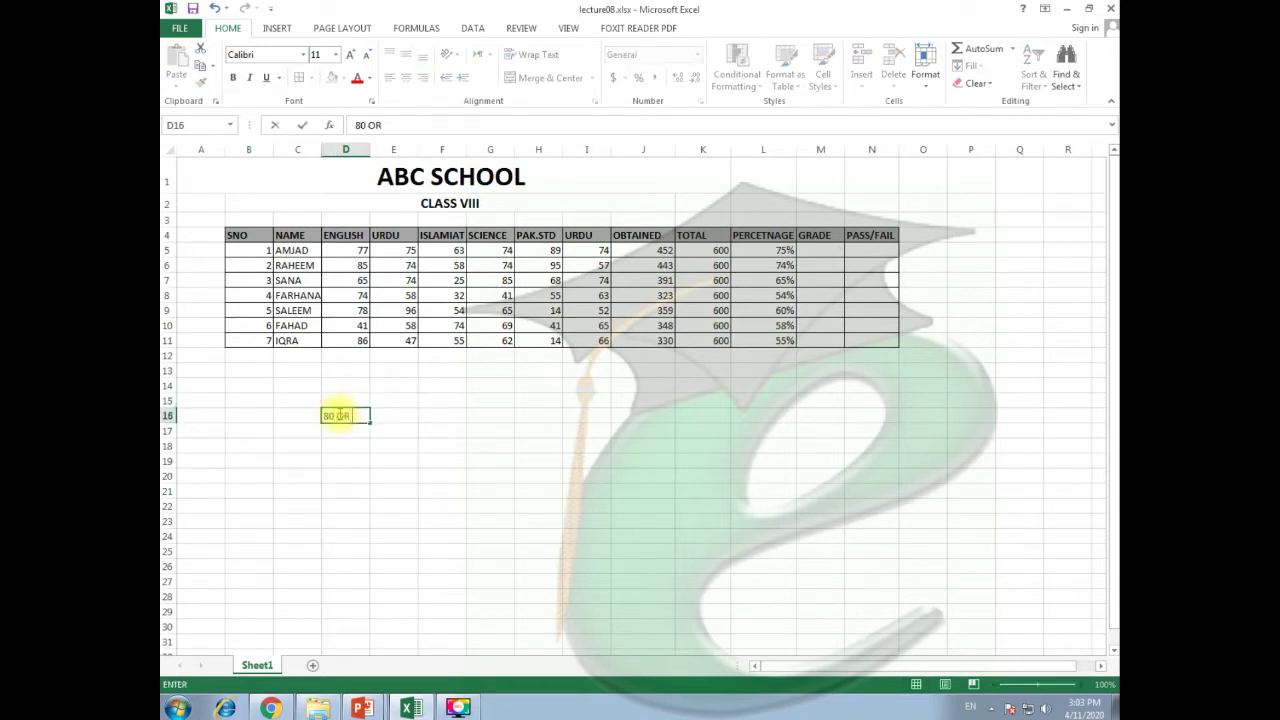
text( ABOVE)
click(458, 423)
text(a)
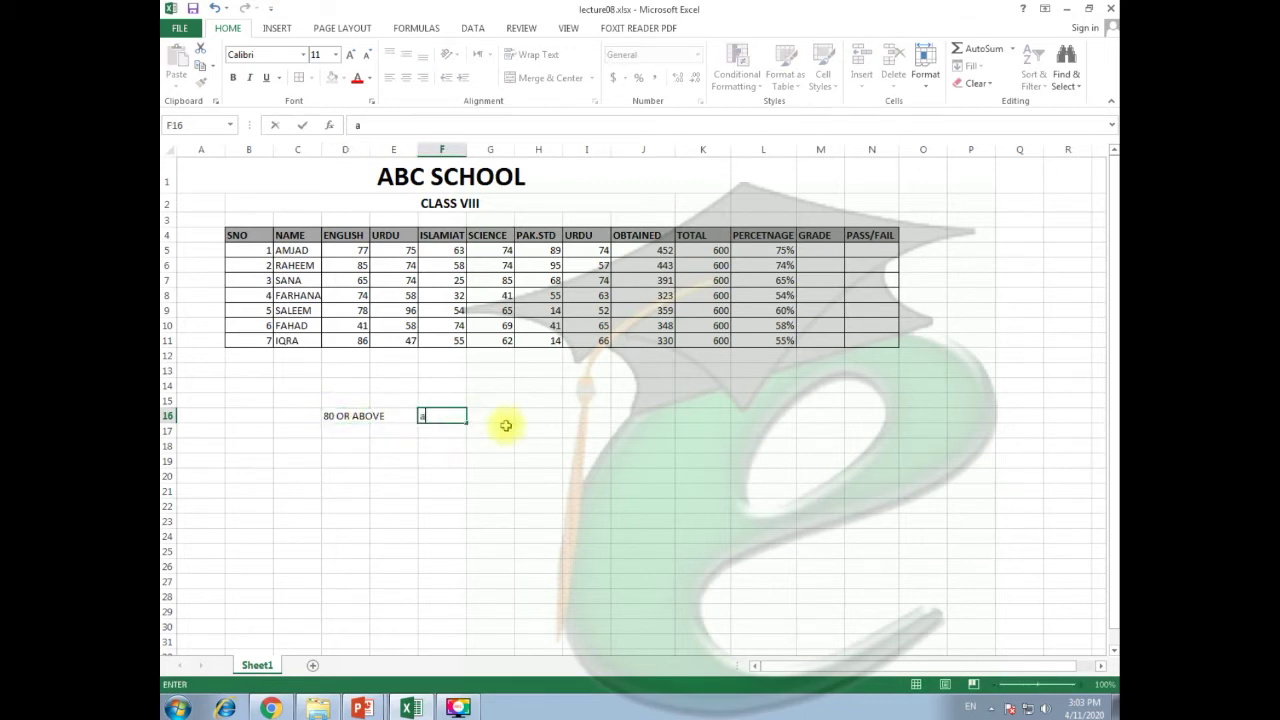
text(+)
key(BackSpace)
text(+)
key(BackSpace)
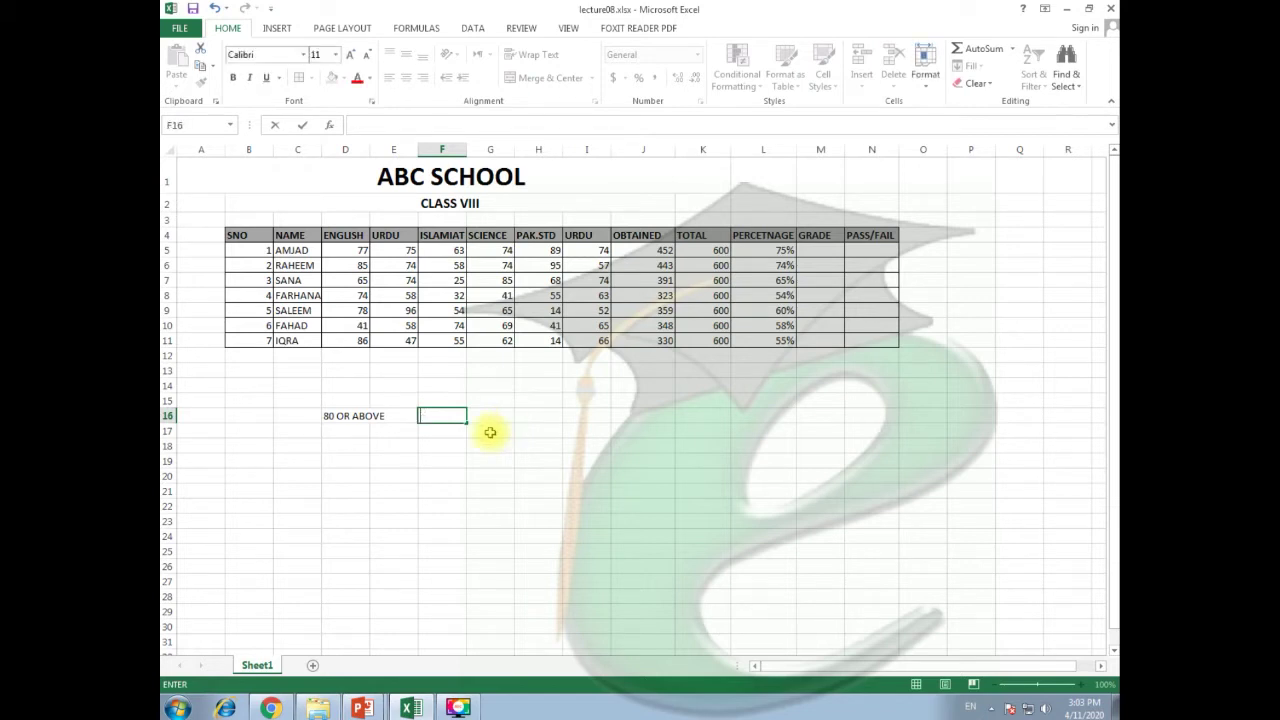
text(A+)
key(Return)
click(343, 429)
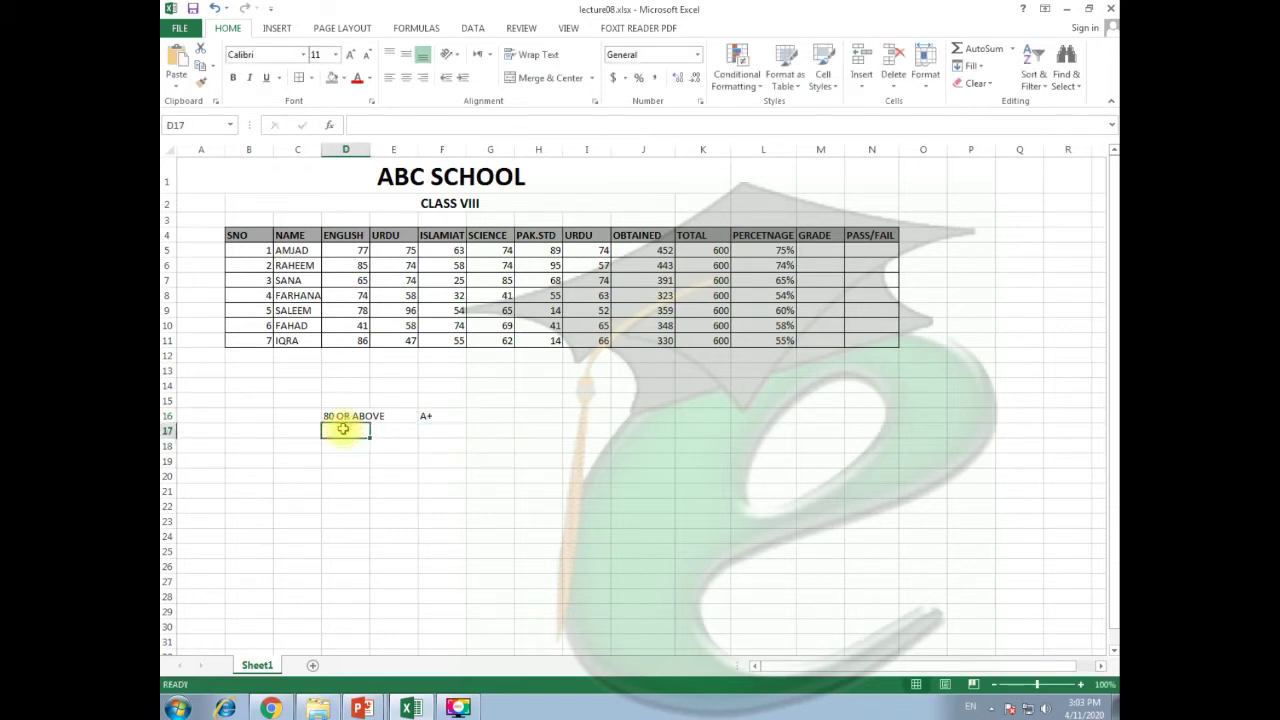
text(7)
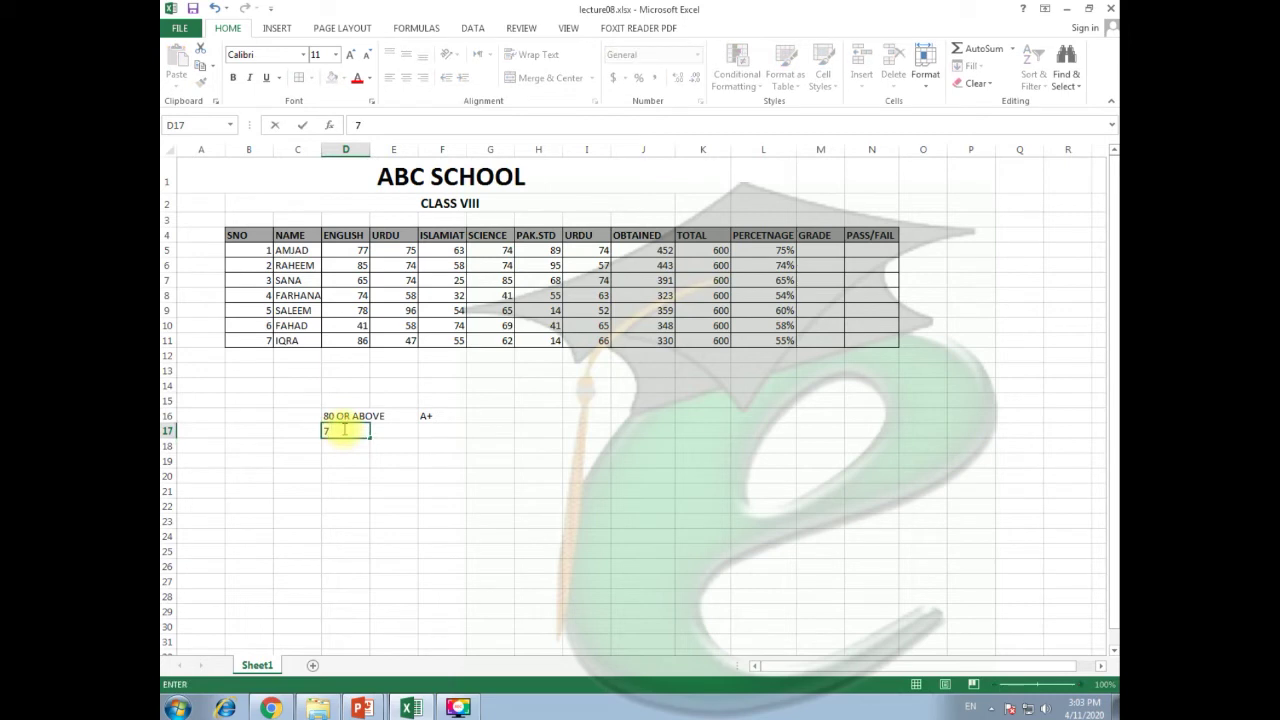
text( OV)
text( ABO)
text(VE)
click(425, 429)
text(B+)
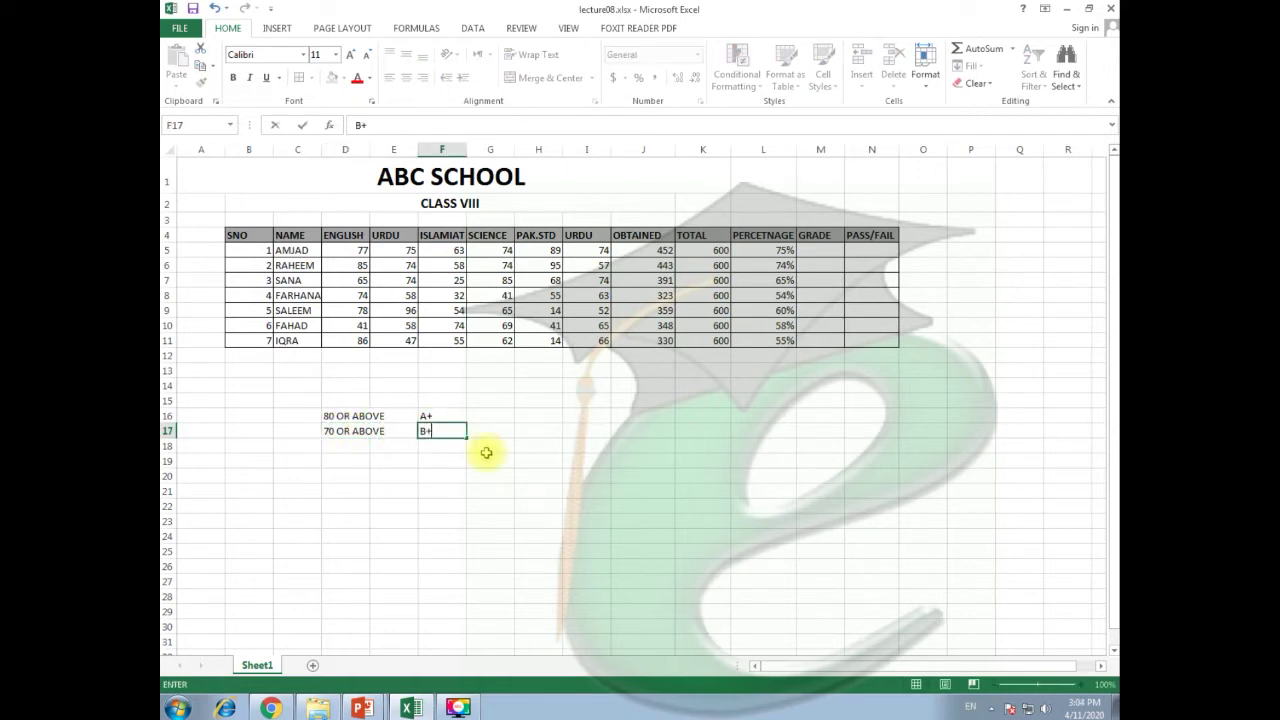
click(586, 500)
Add the 60 OR ABOVE and 50 OR ABOVE threshold rows with provisional grades.
click(349, 447)
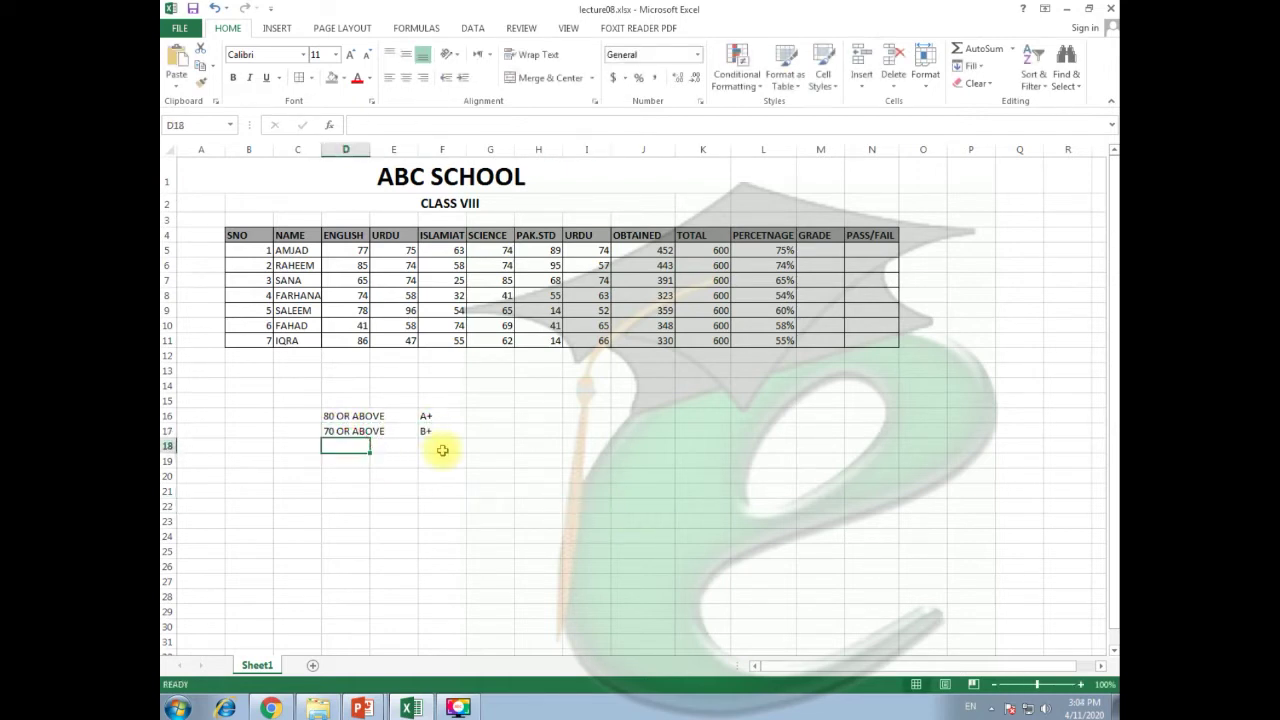
text(60 OR ABOVE)
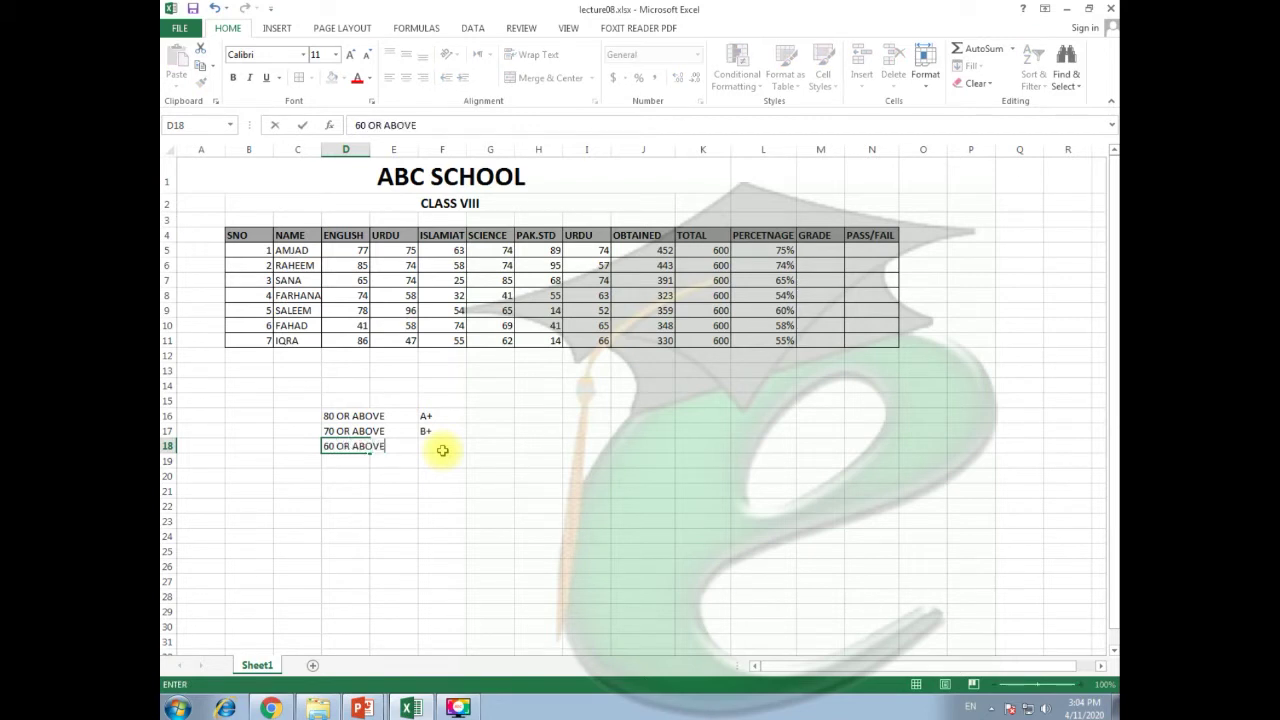
click(452, 452)
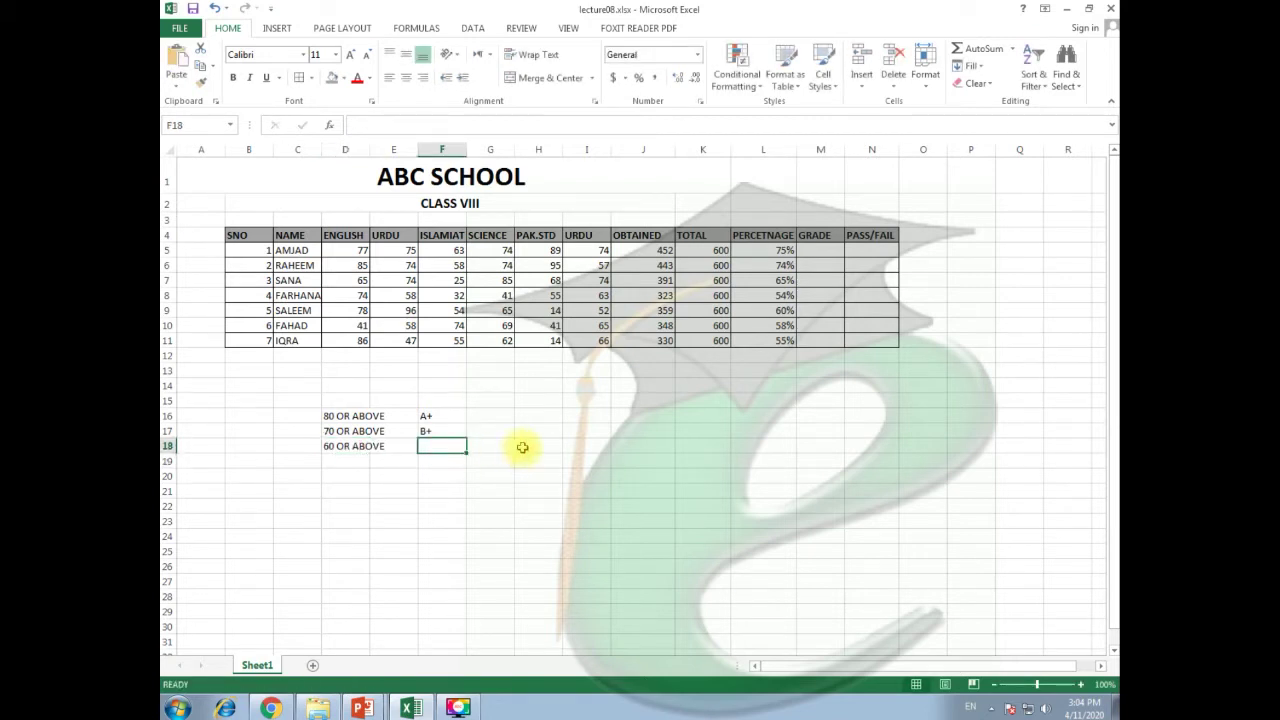
text(C+)
click(362, 462)
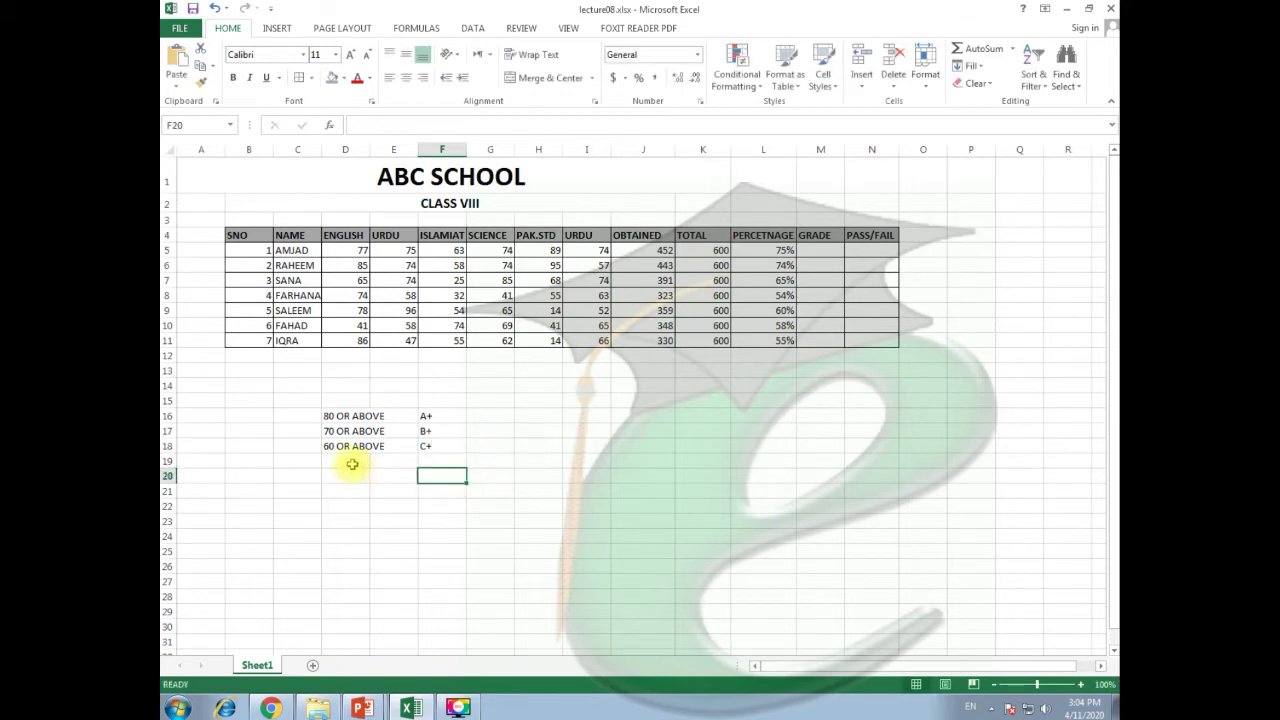
text(70)
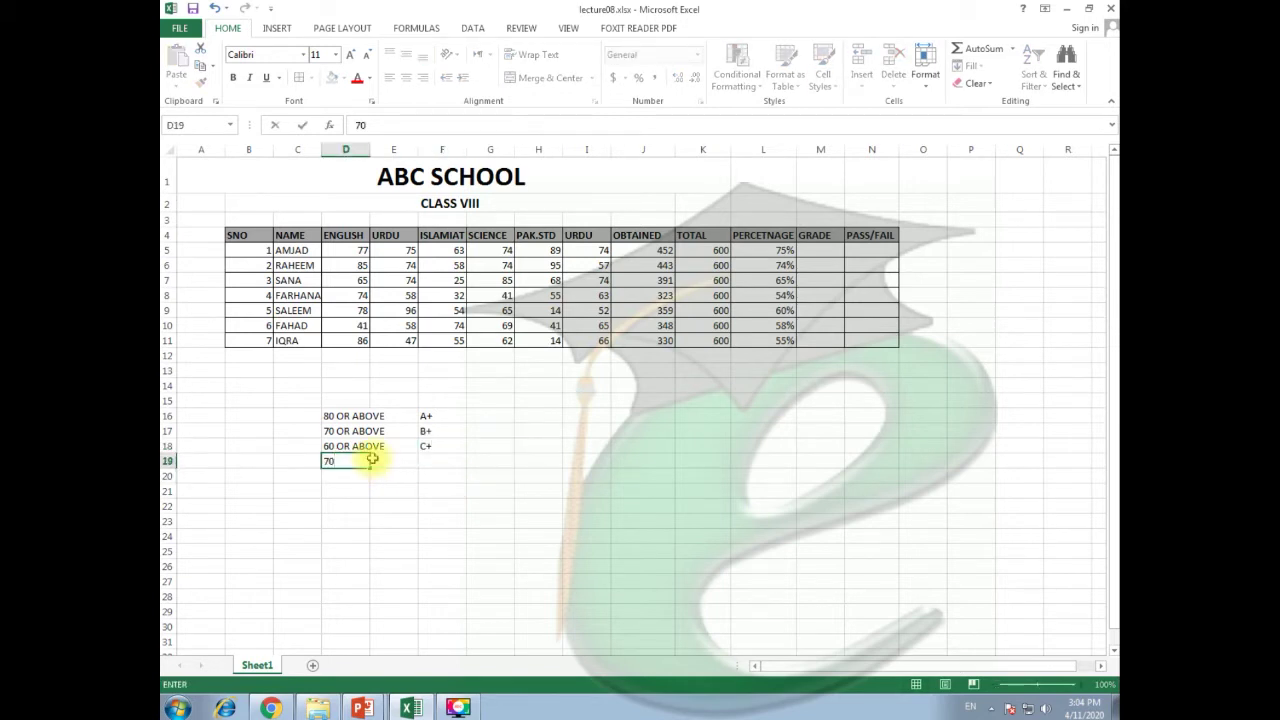
text(50 OR ABOVE)
click(448, 462)
text(D)
Correct the grades beside 70, 60 and 50 OR ABOVE to A, B and C.
click(486, 474)
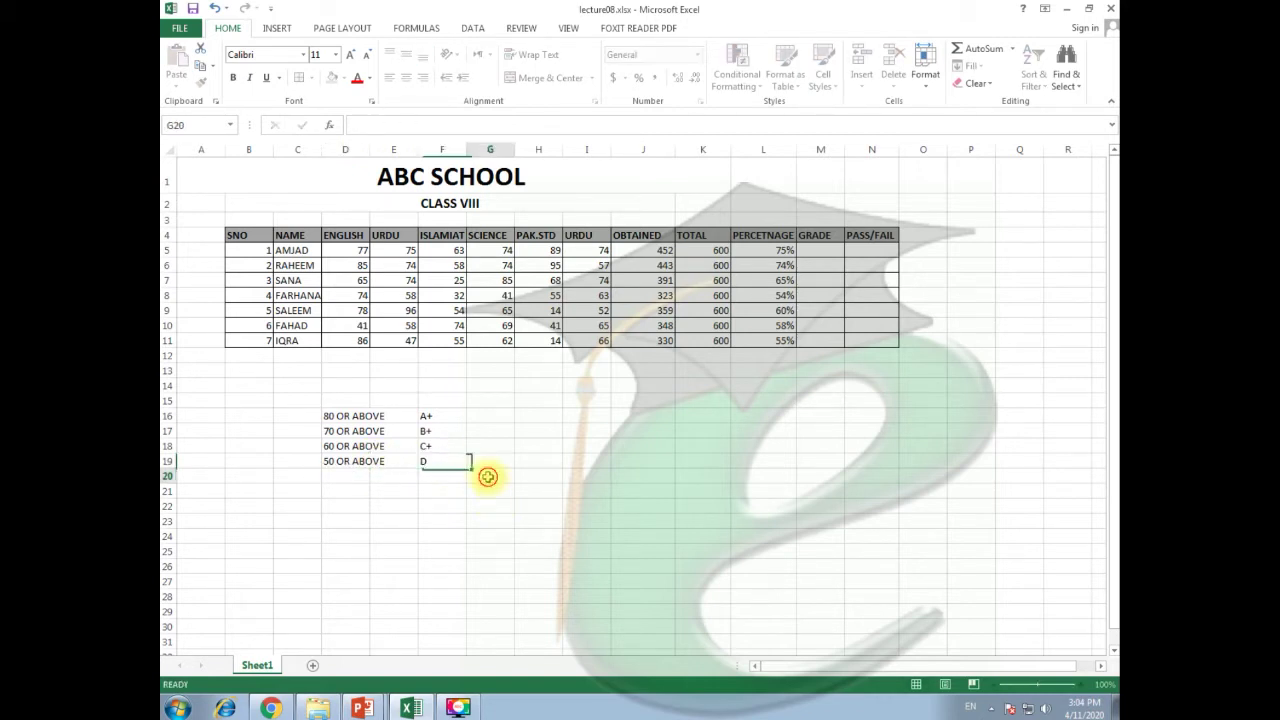
double_click(457, 431)
key(BackSpace)
key(BackSpace)
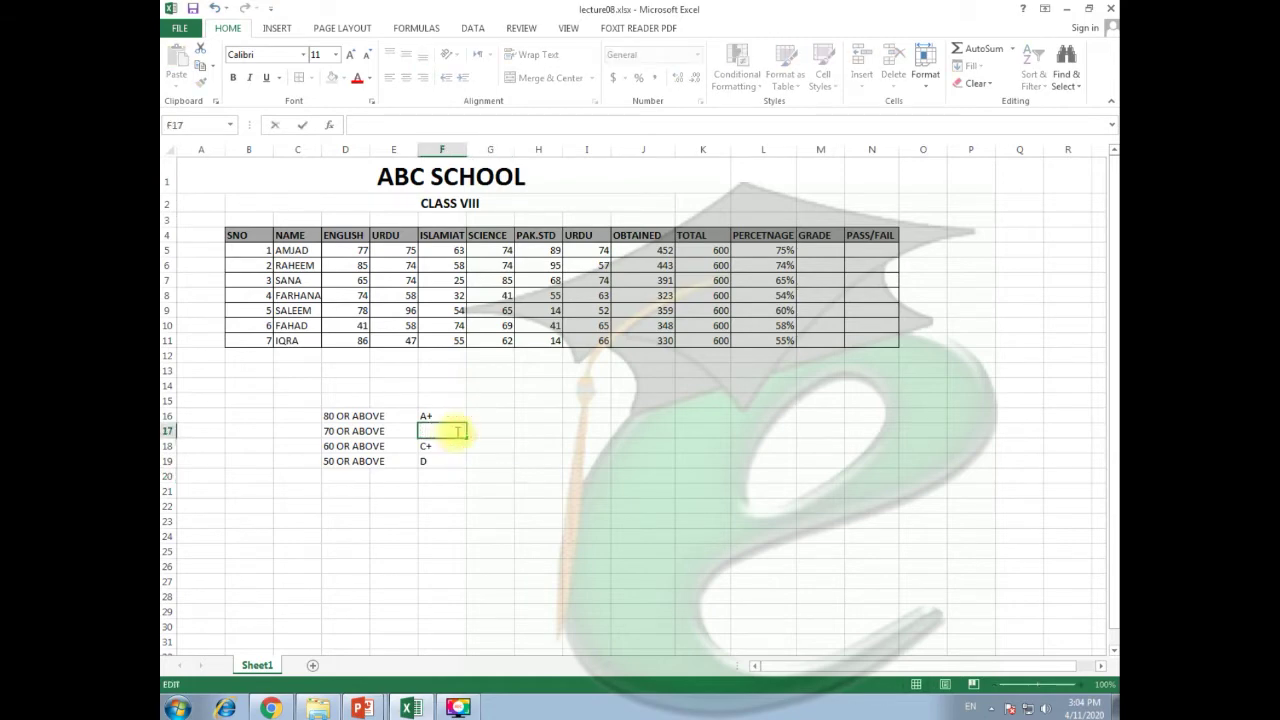
text(a+)
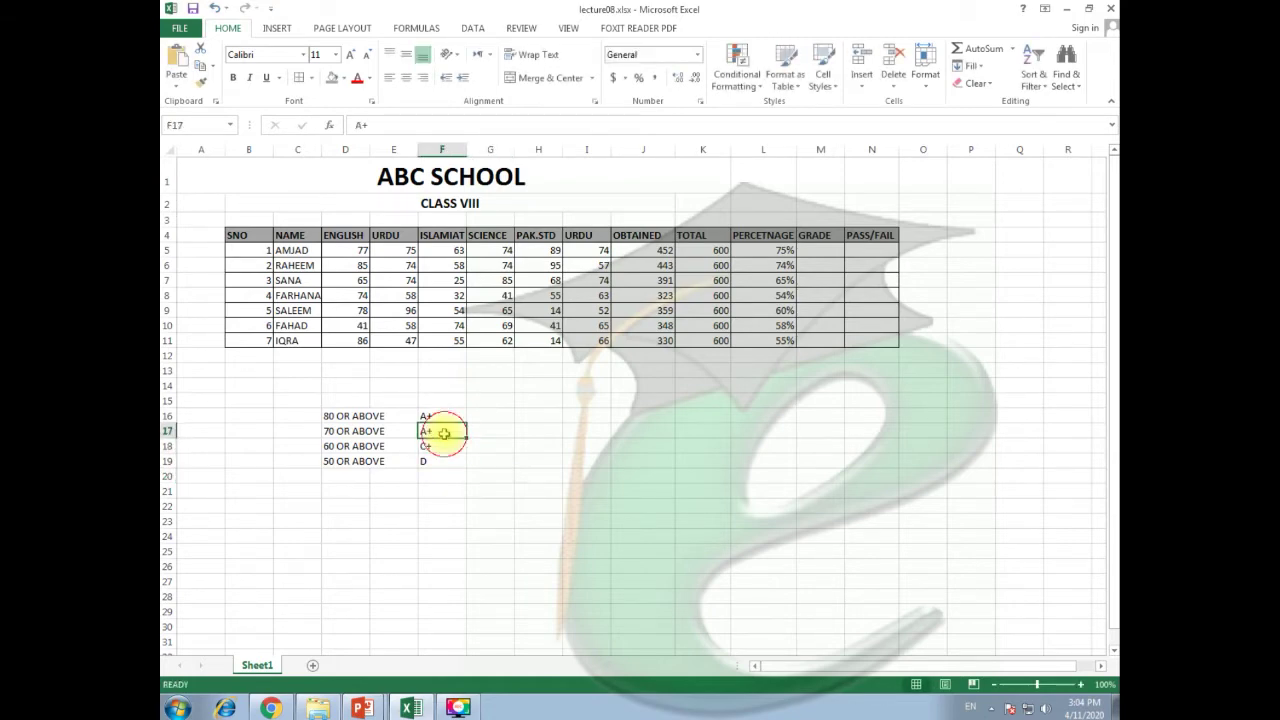
text(+)
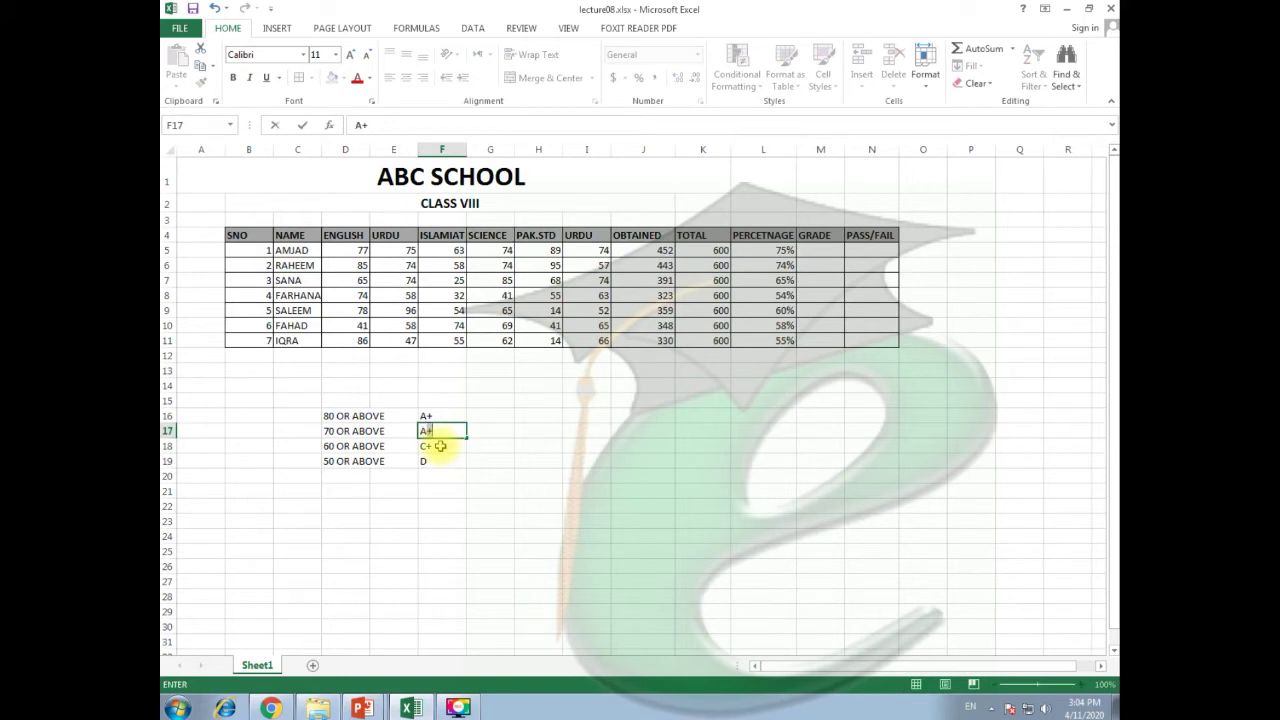
click(449, 446)
text(b)
click(443, 461)
text(c)
Add the final OTHERRS row with grade F.
click(350, 477)
text(O)
click(351, 477)
double_click(351, 477)
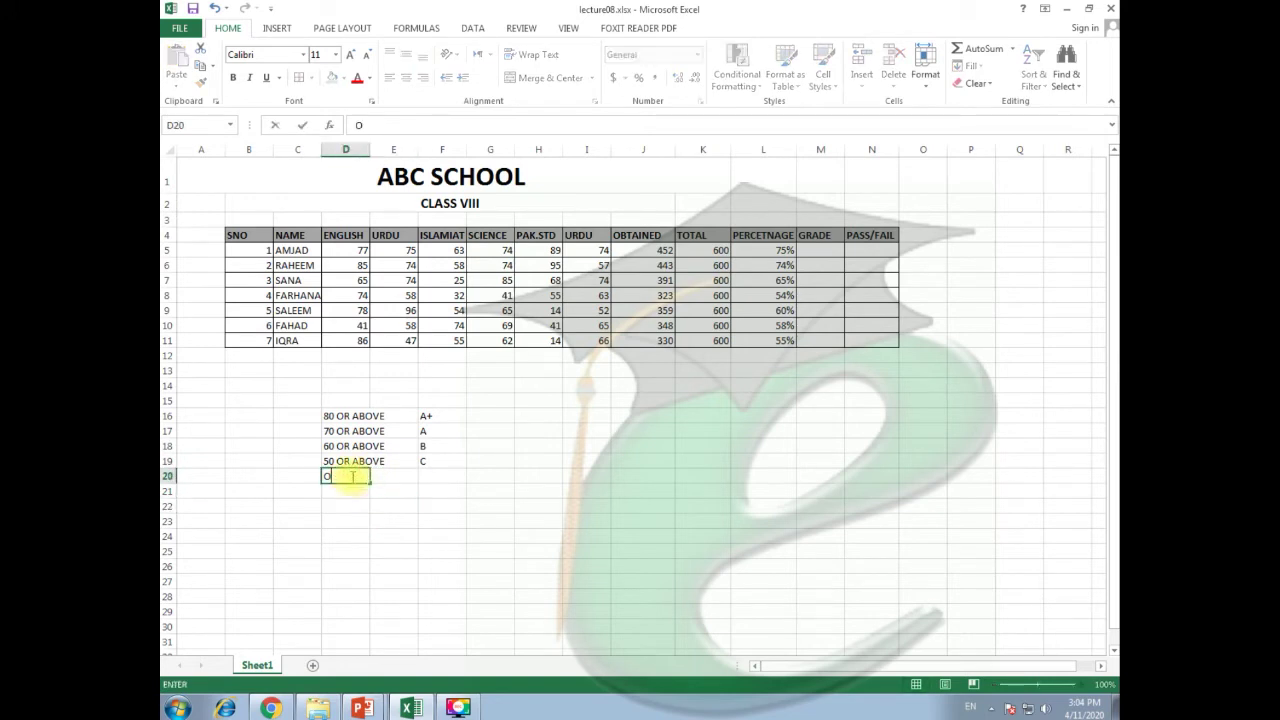
text(THER)
click(428, 475)
text(F)
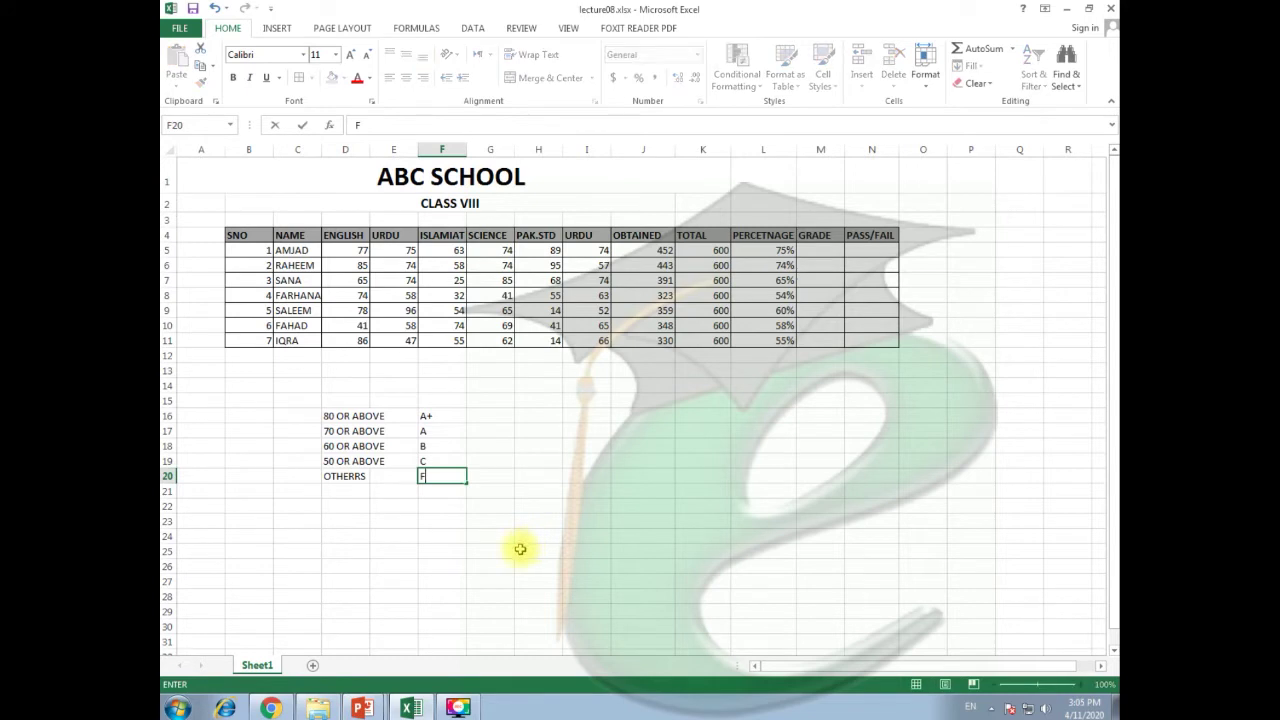
click(530, 550)
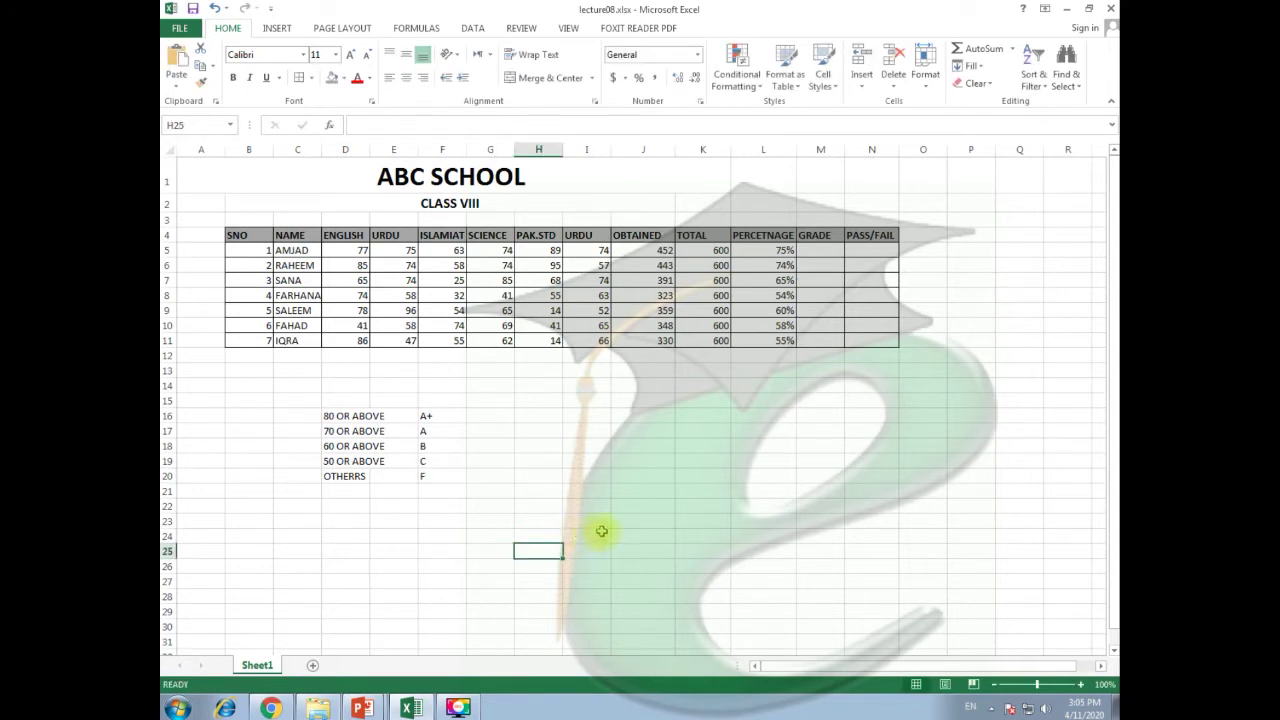
click(628, 503)
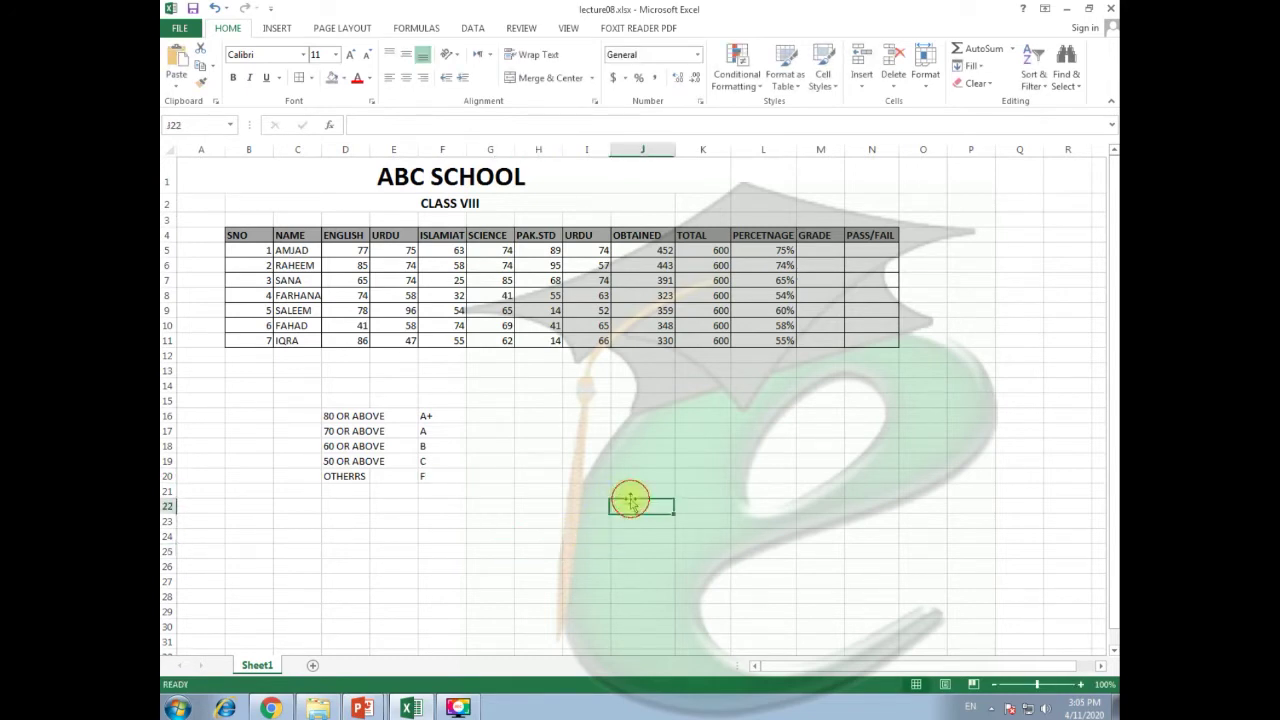
click(820, 251)
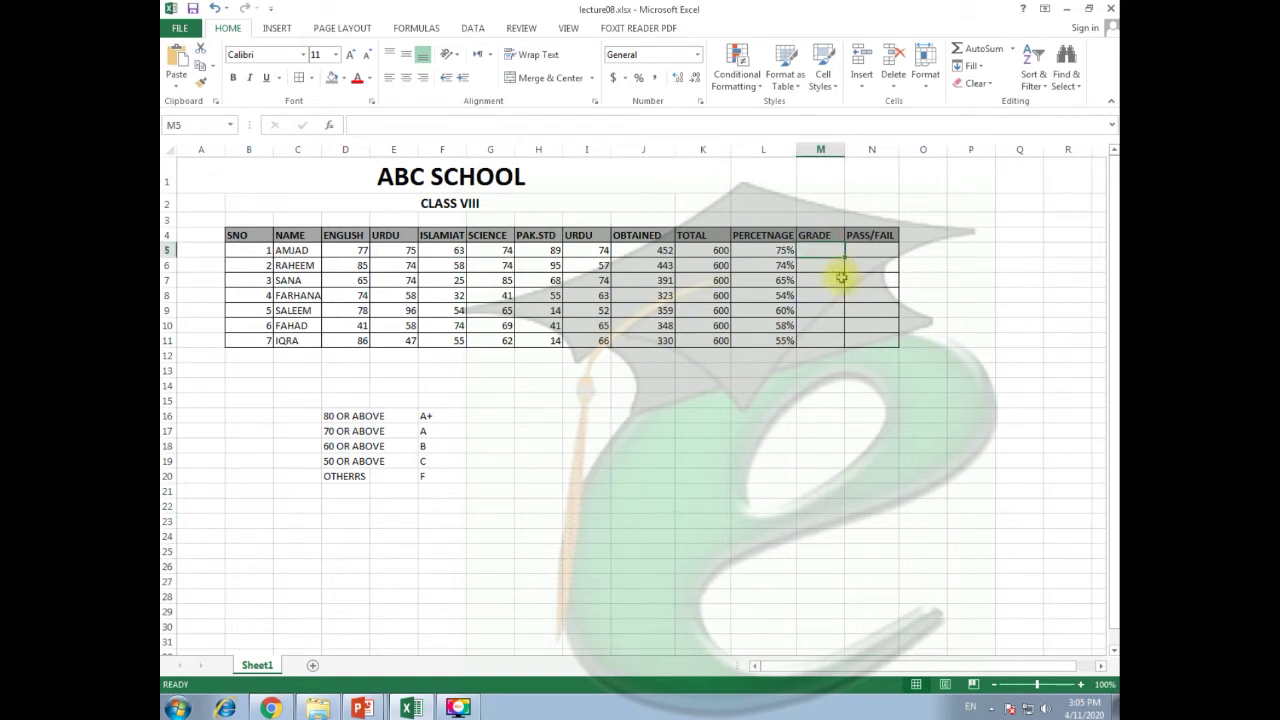
Begin M5's formula as =IF(L5>=80,"A+",IF()) with a second IF for the else case.
text(=)
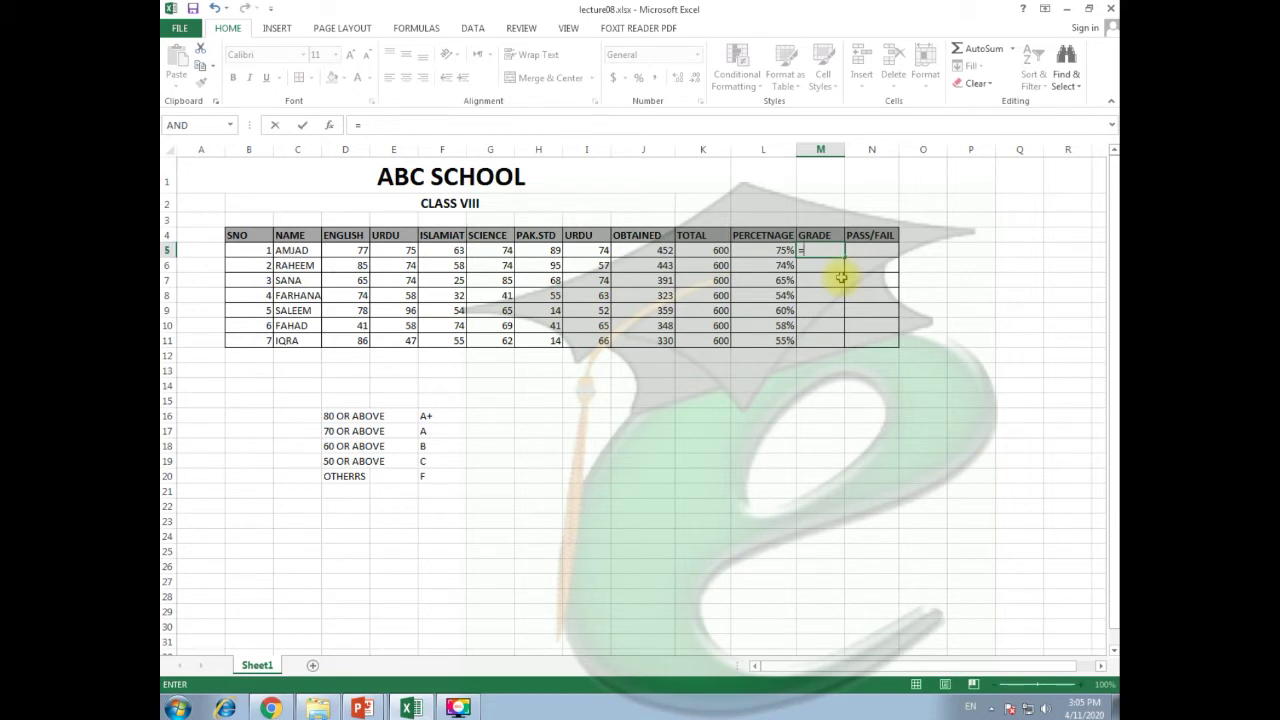
text(IF)
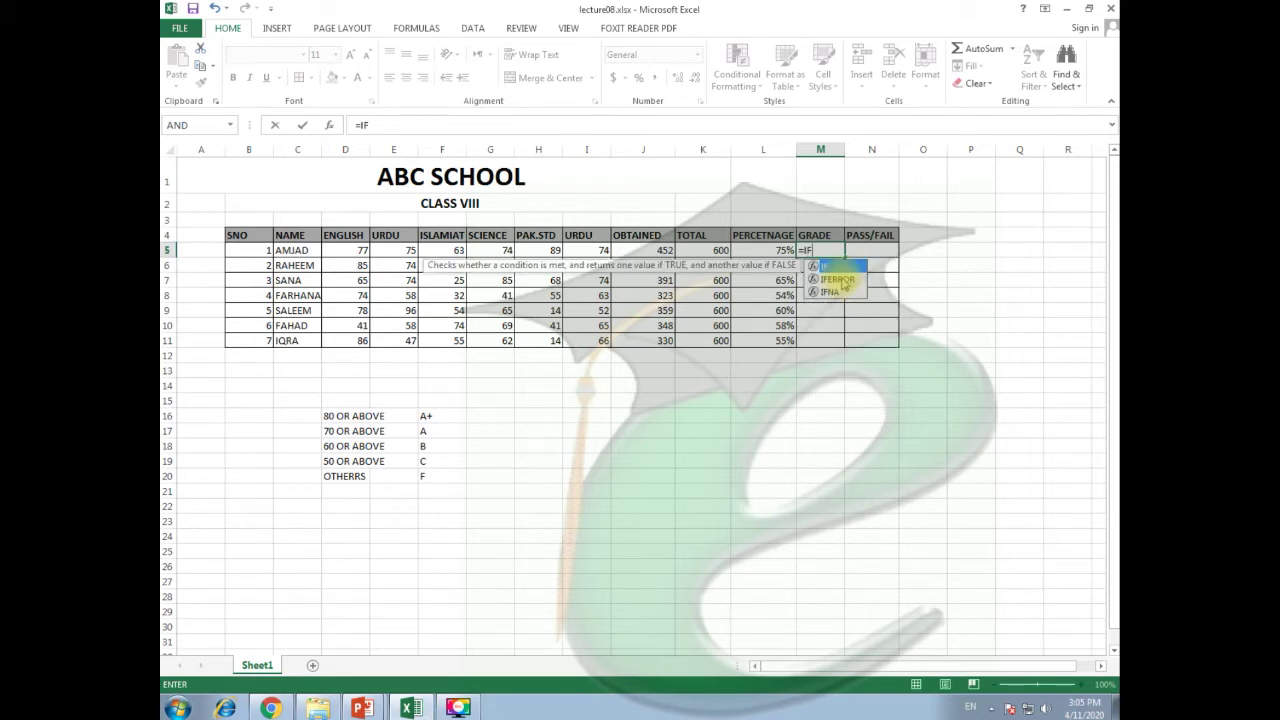
text(())
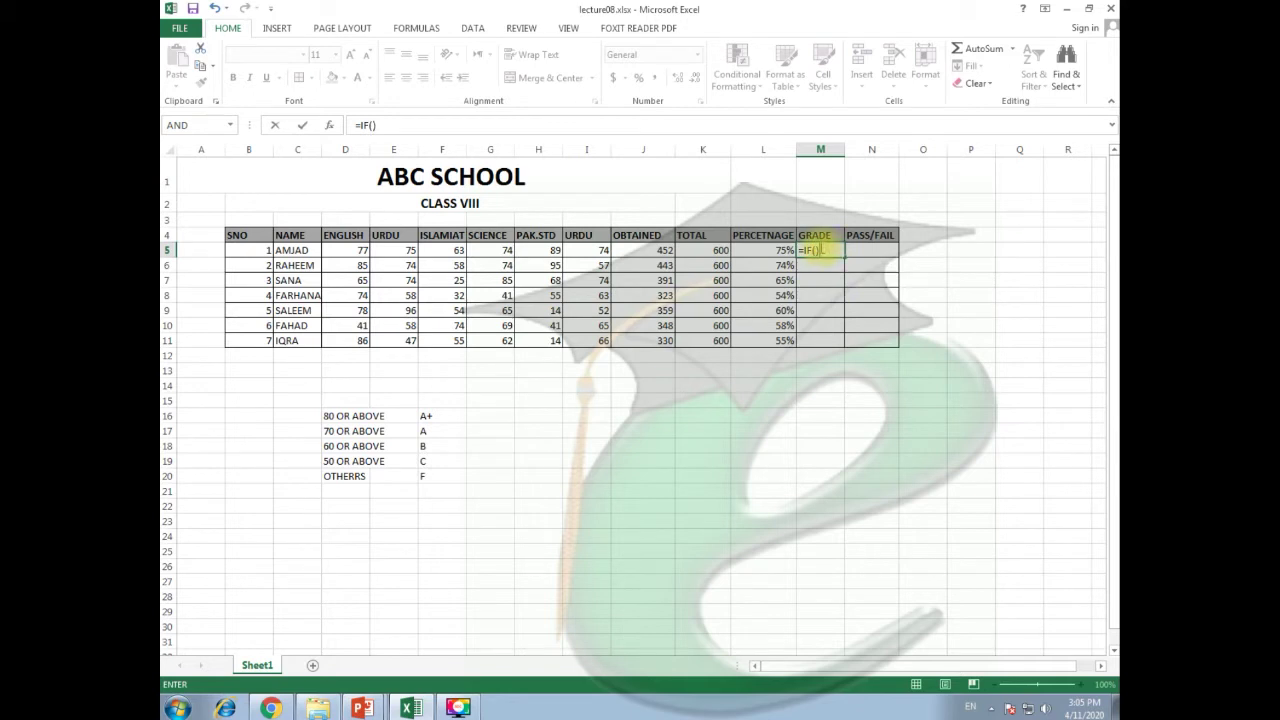
click(815, 250)
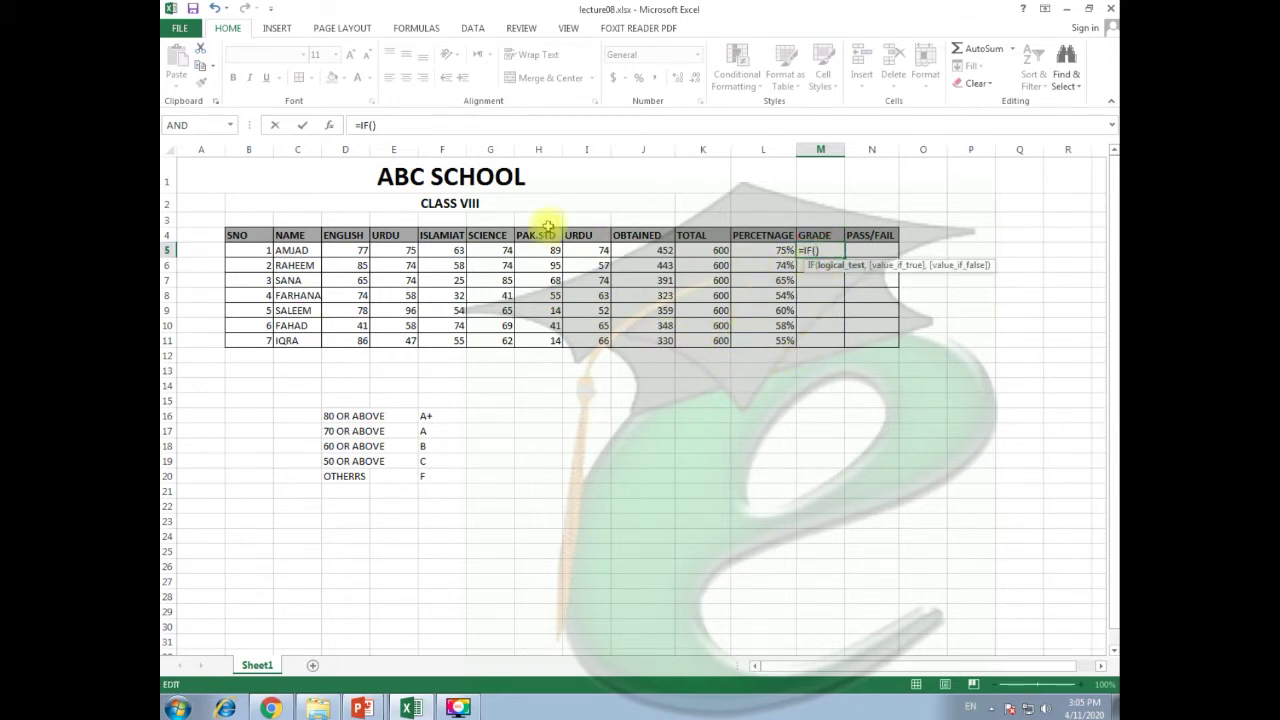
click(371, 124)
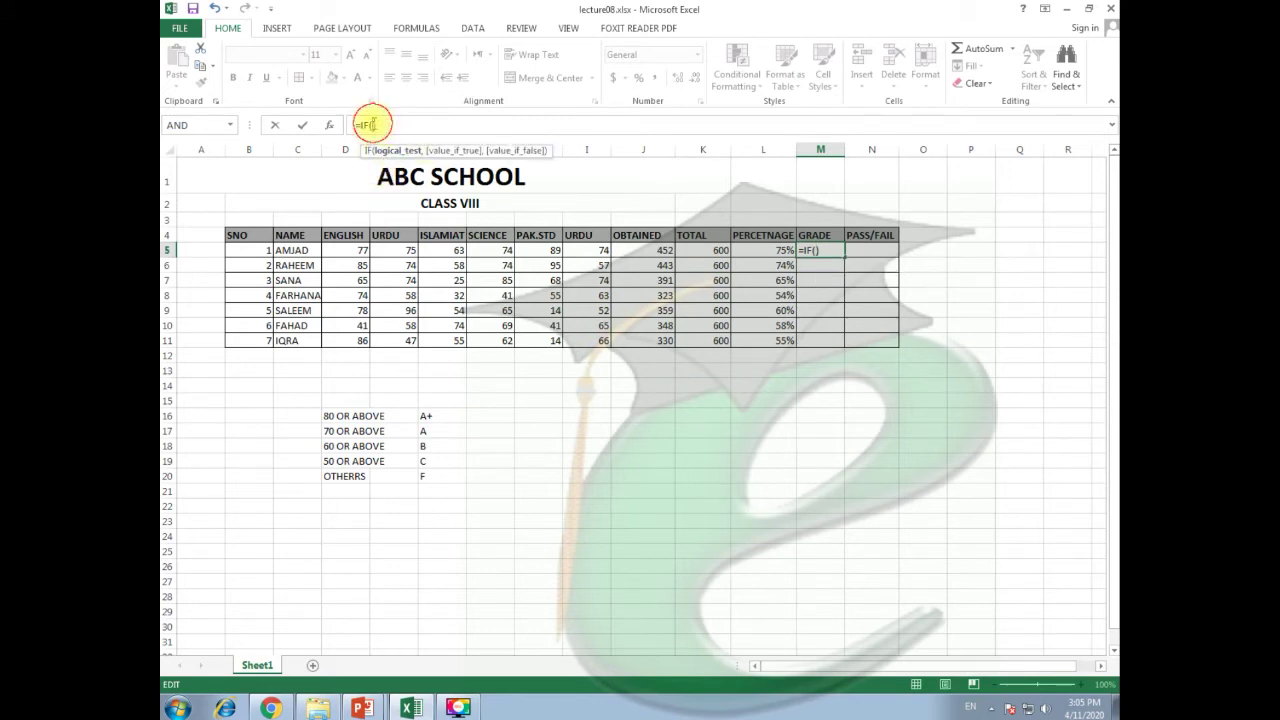
click(763, 252)
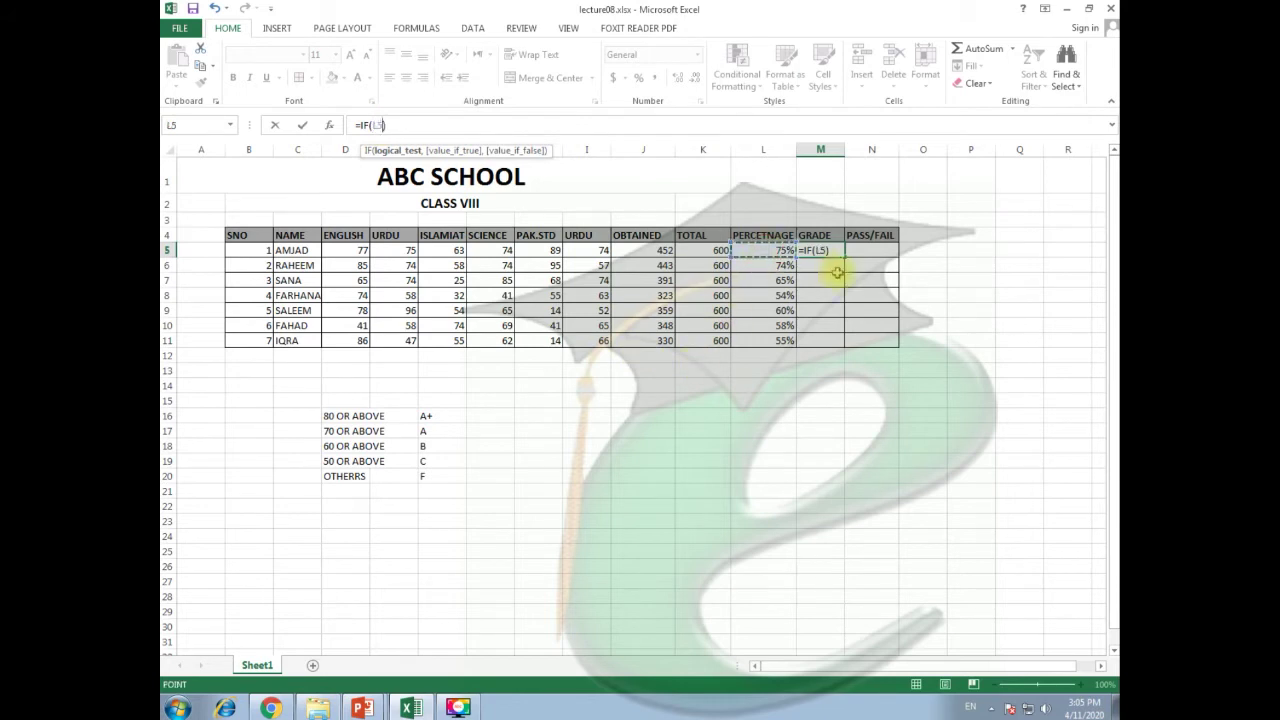
text(>)
text(=)
text(80)
text(,"A")
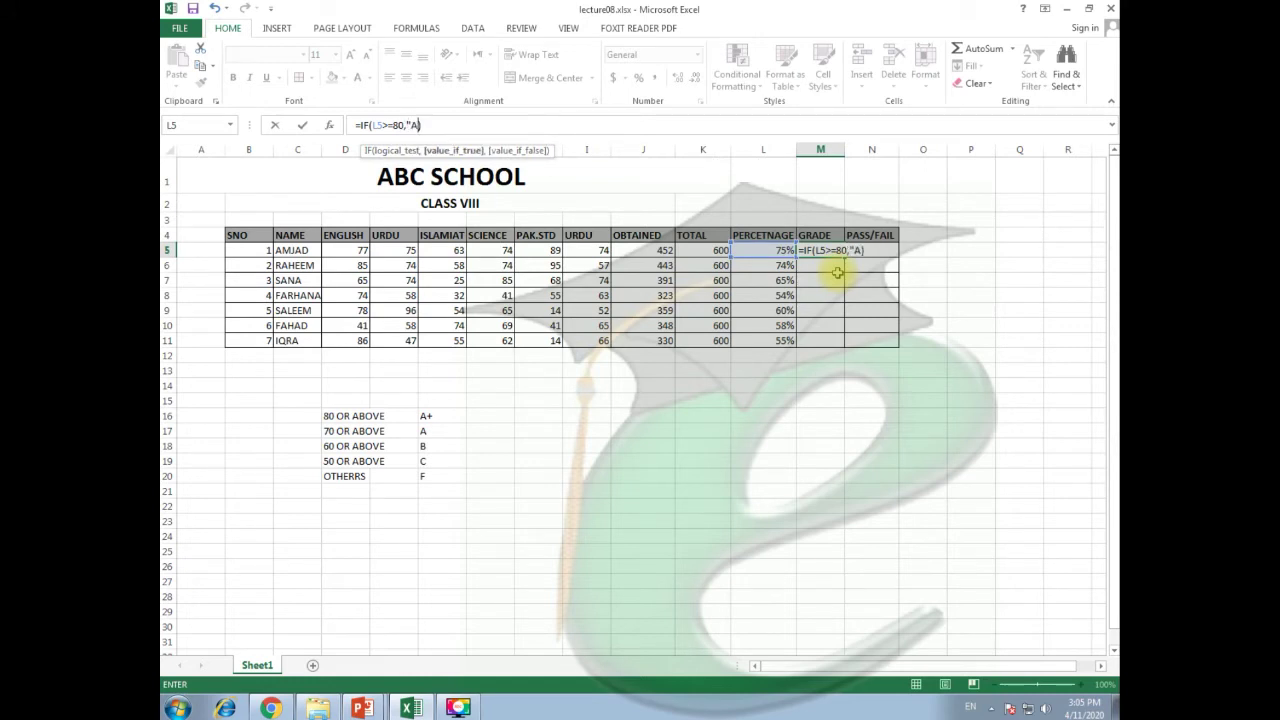
text(+)
text(,)
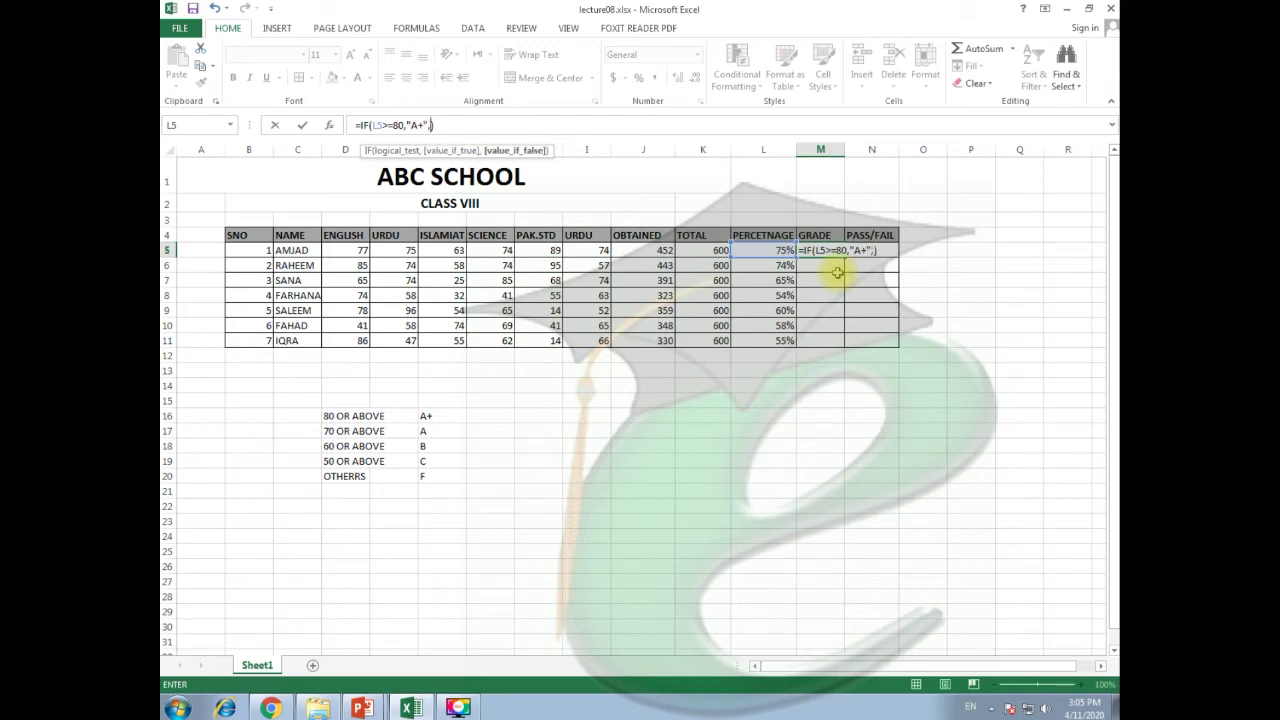
text(IF)
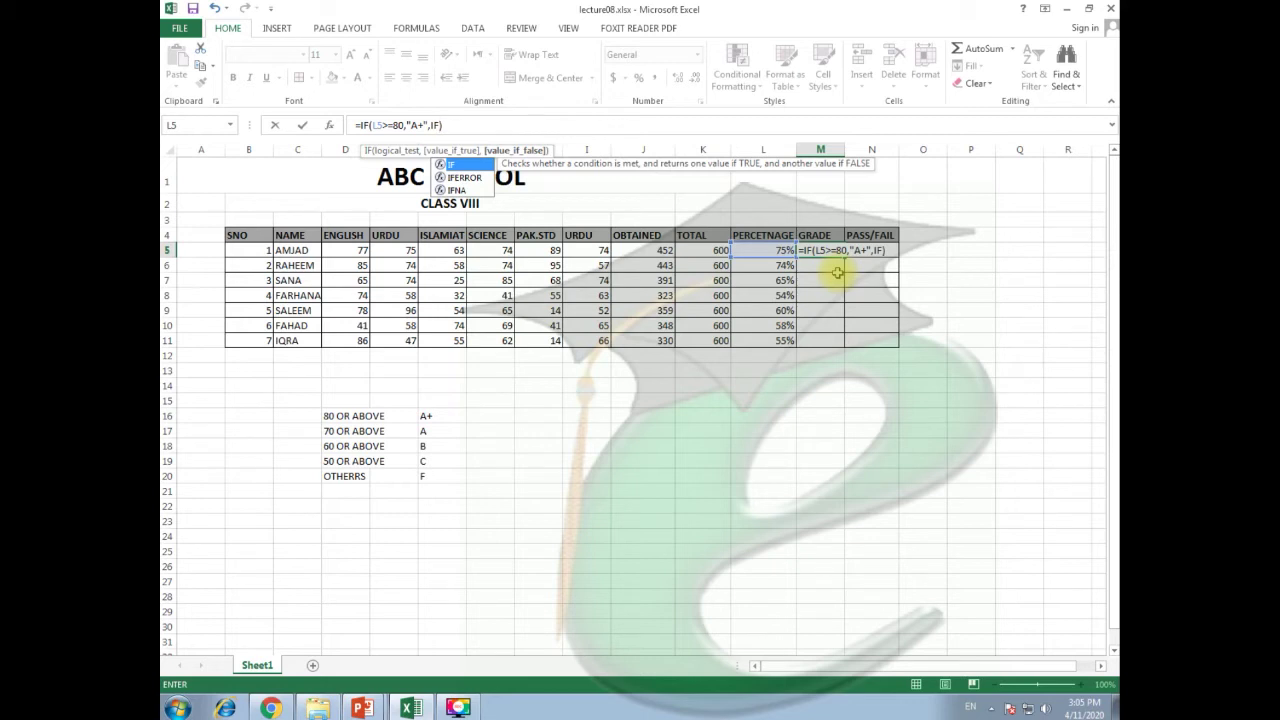
text(()
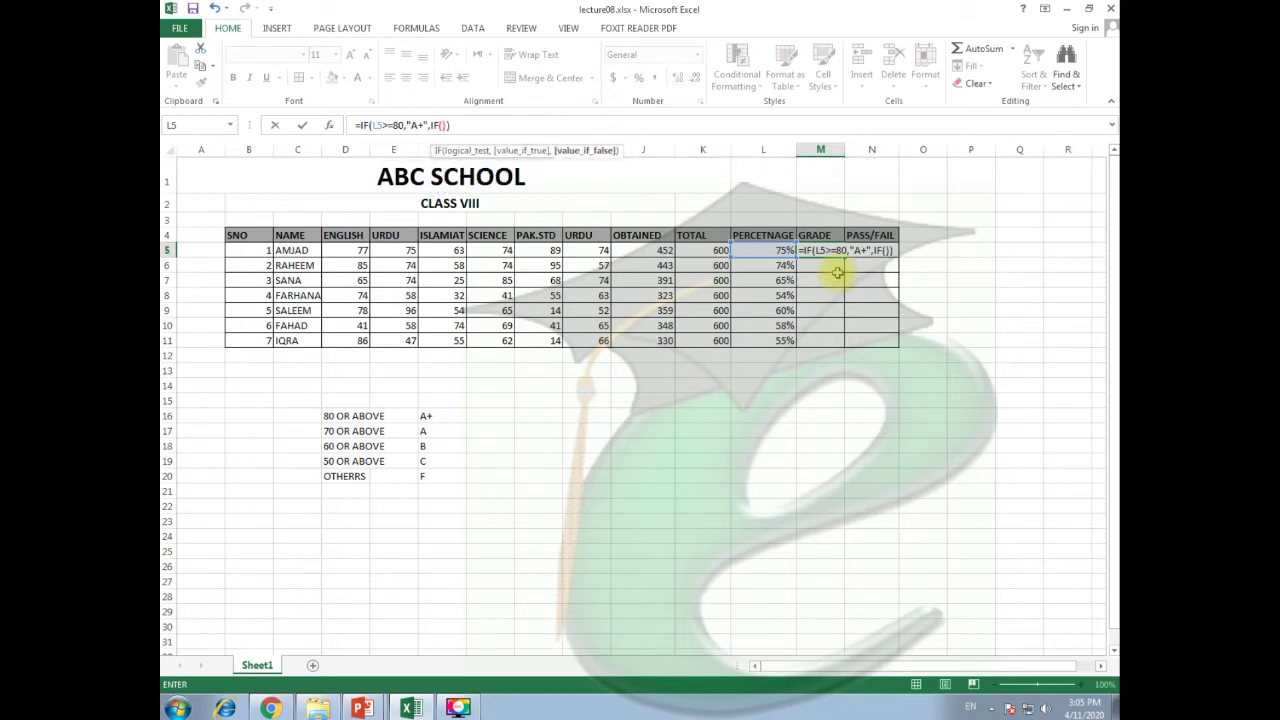
click(445, 124)
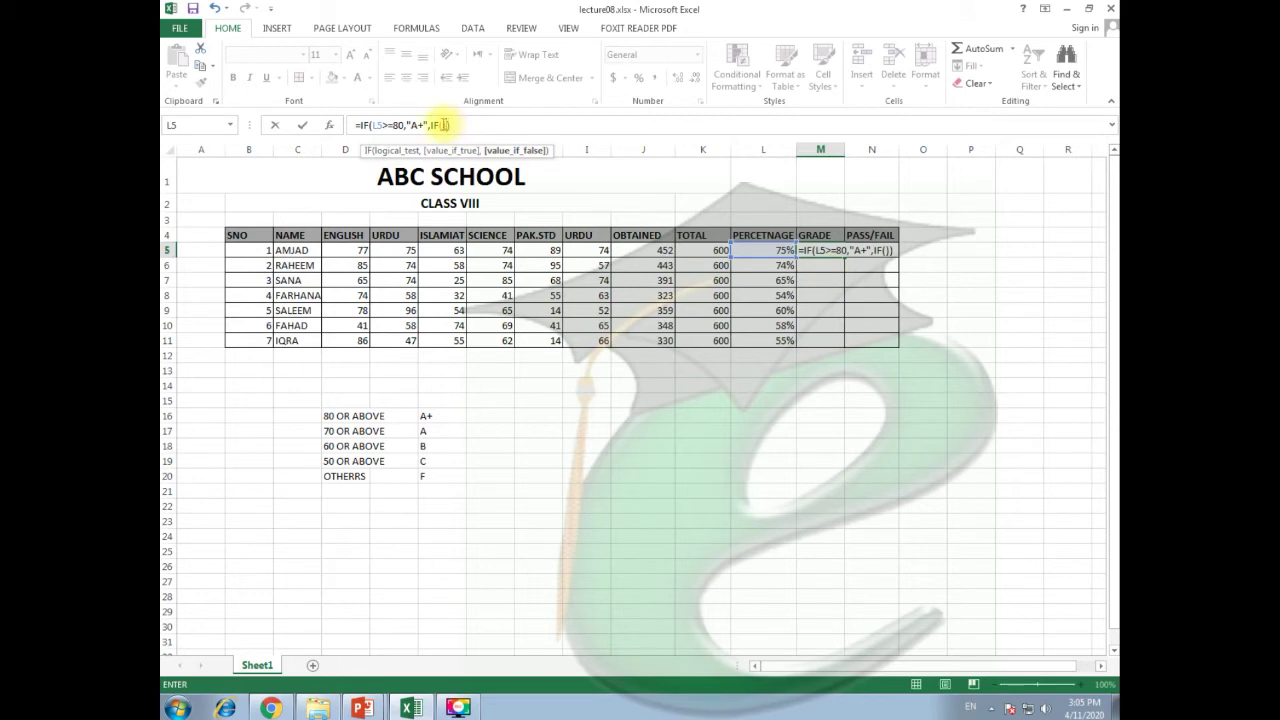
Complete the nested IFs: L5>=70 "A", >=60 "B", >=50 "C", otherwise "F", and commit.
click(445, 124)
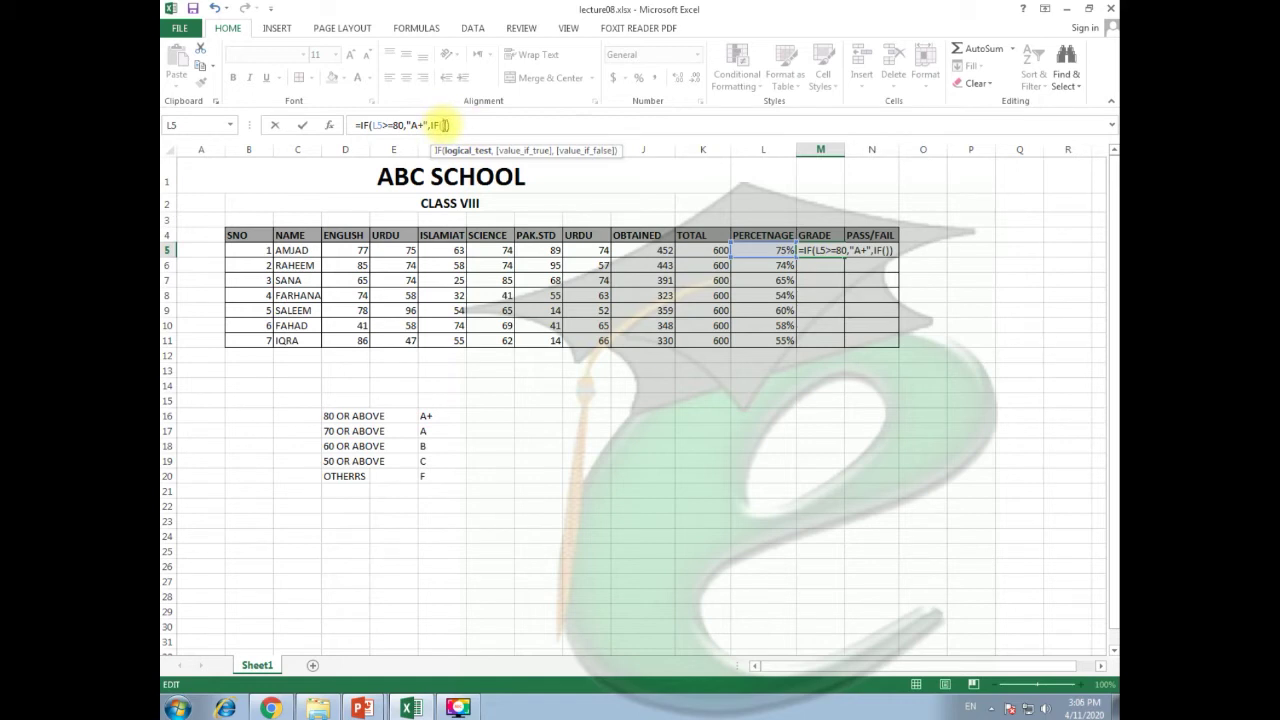
click(764, 253)
text(>)
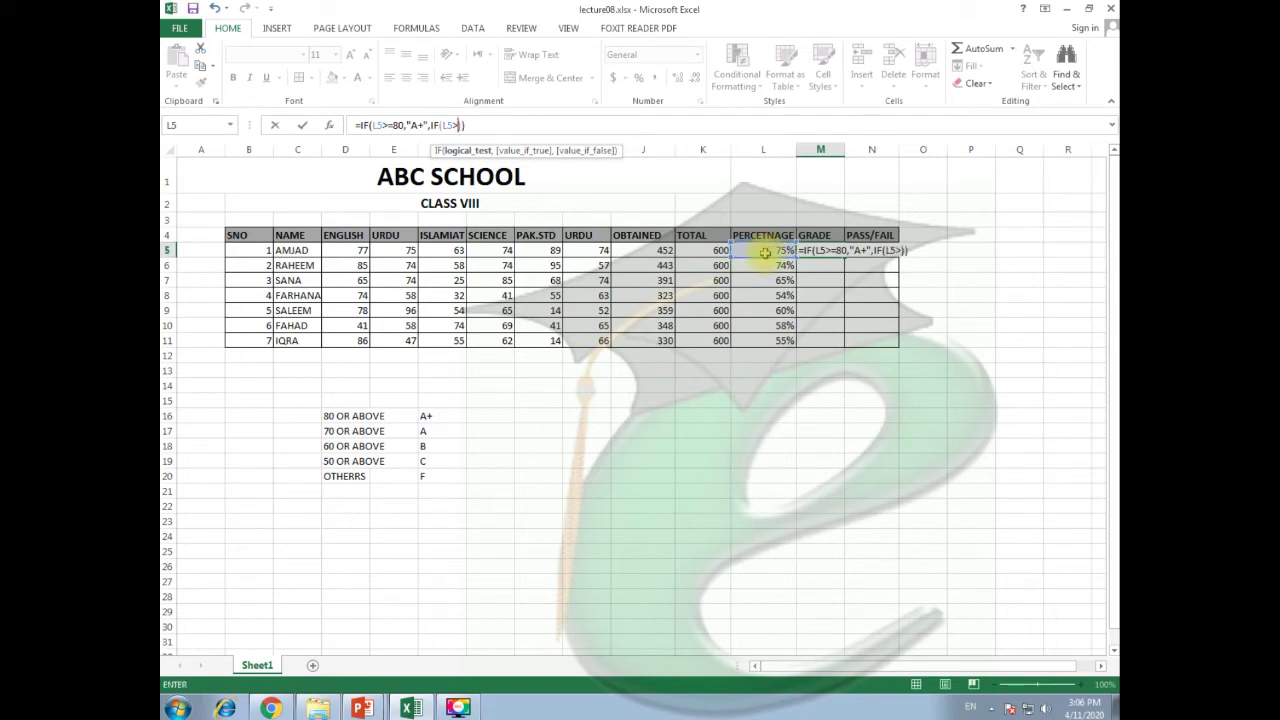
text(=70,")
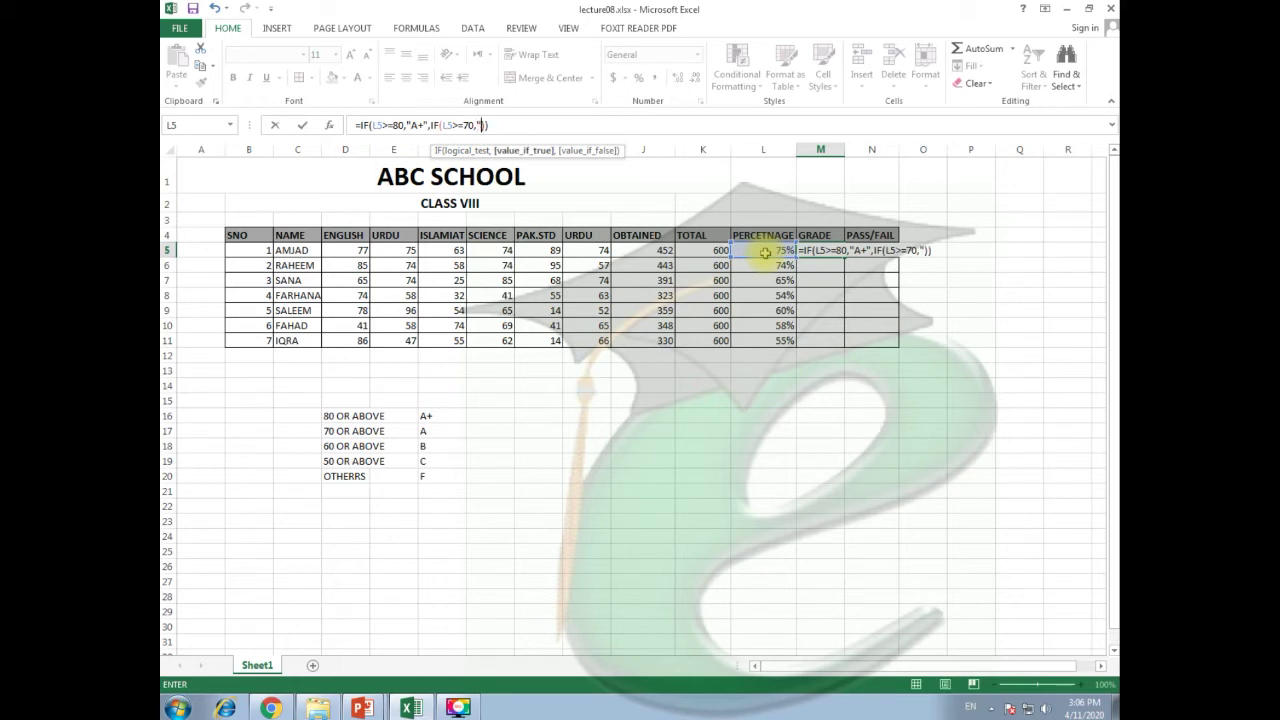
text(A")
text(,)
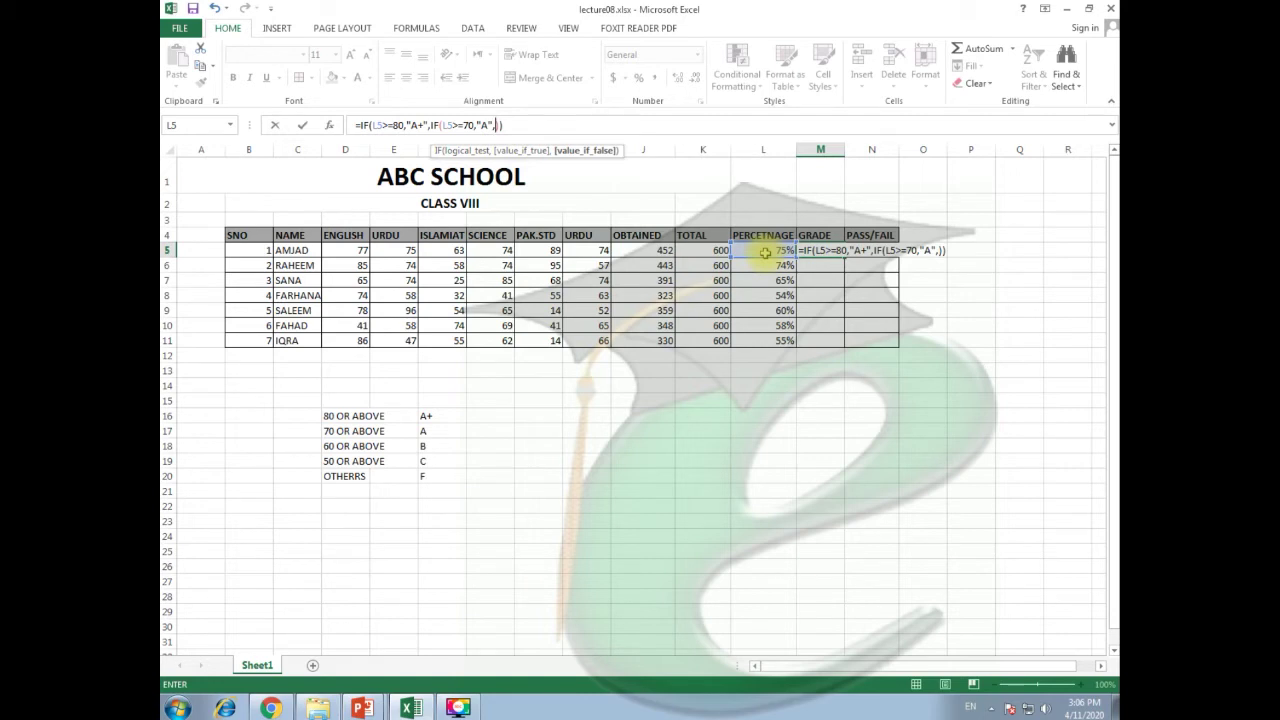
text(IF)
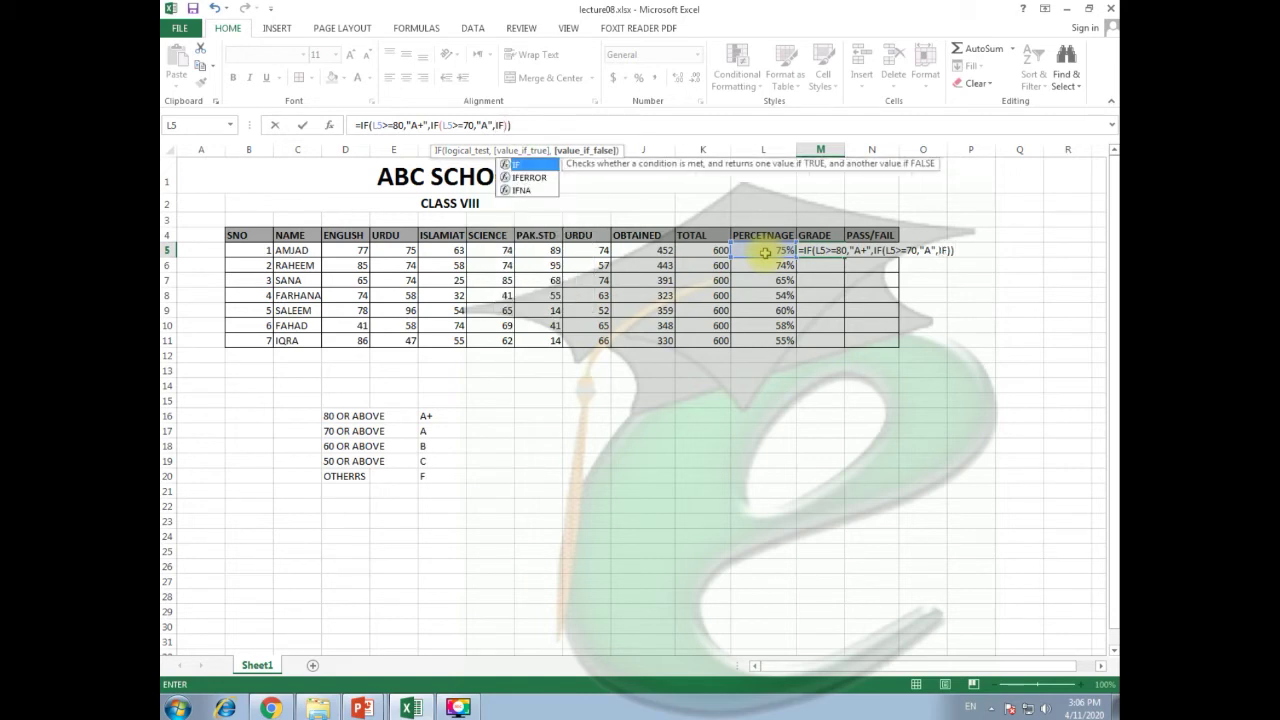
text(())
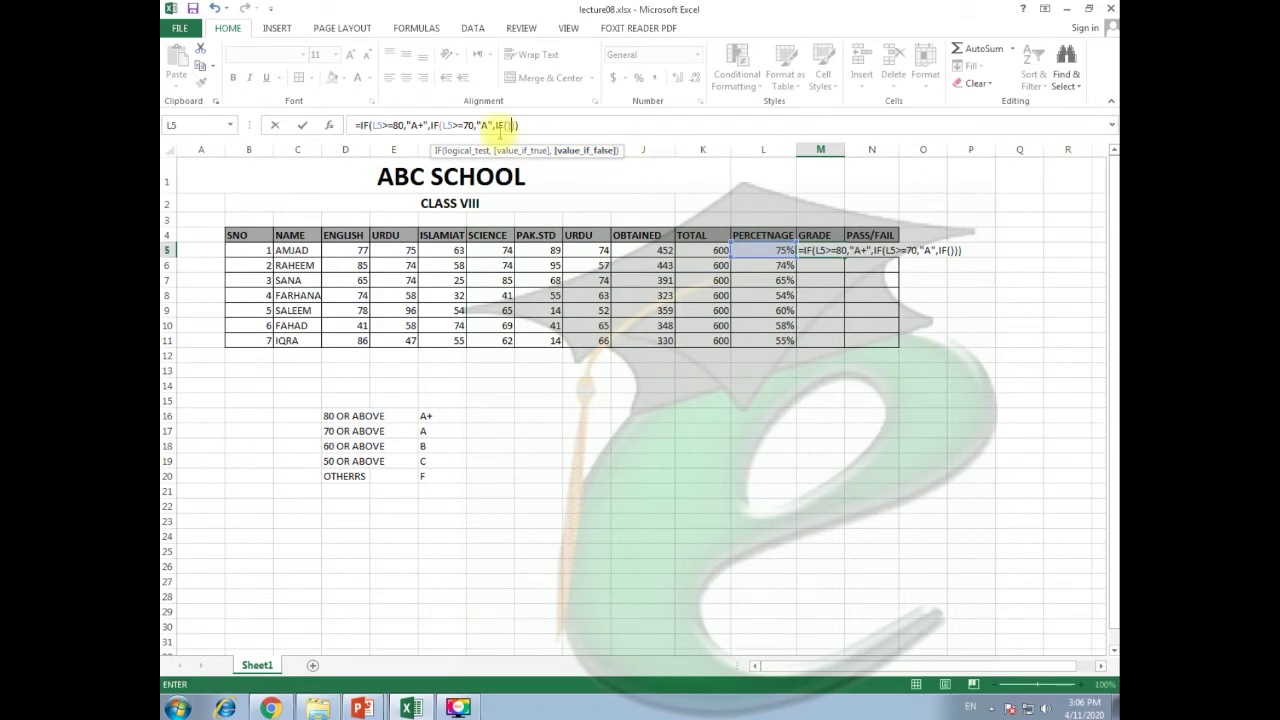
click(511, 125)
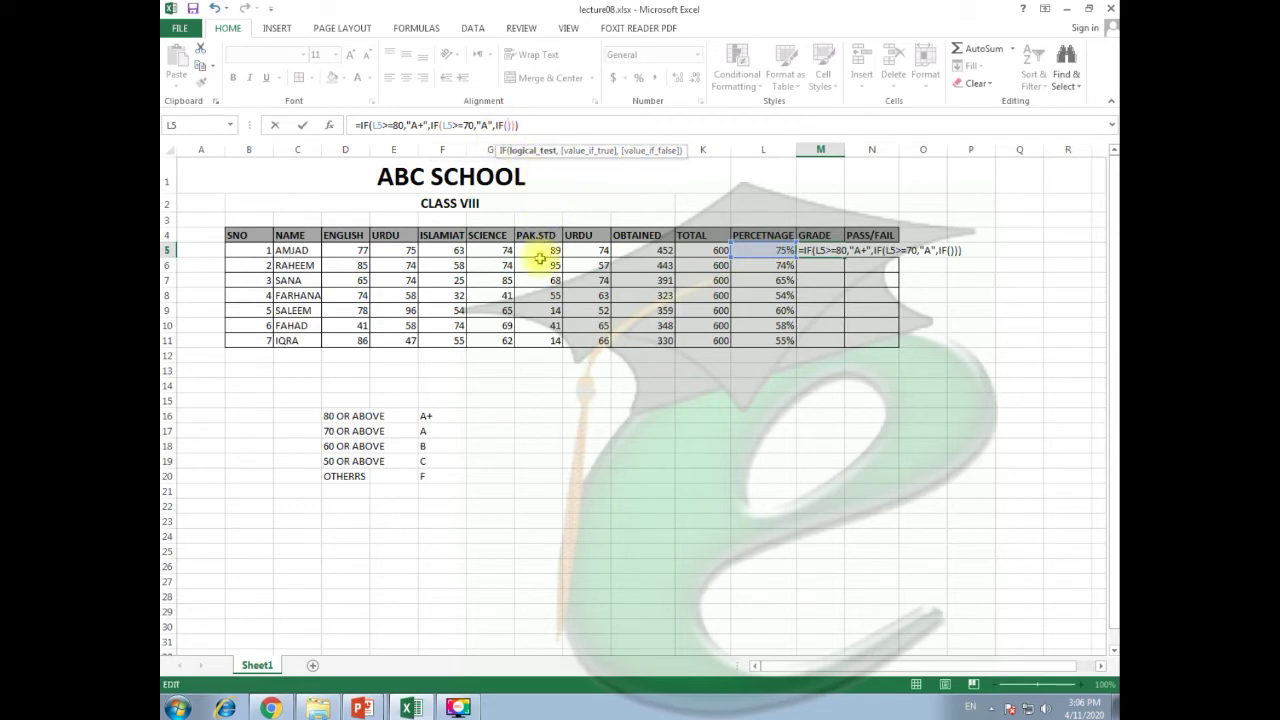
click(757, 252)
text(>=60,")
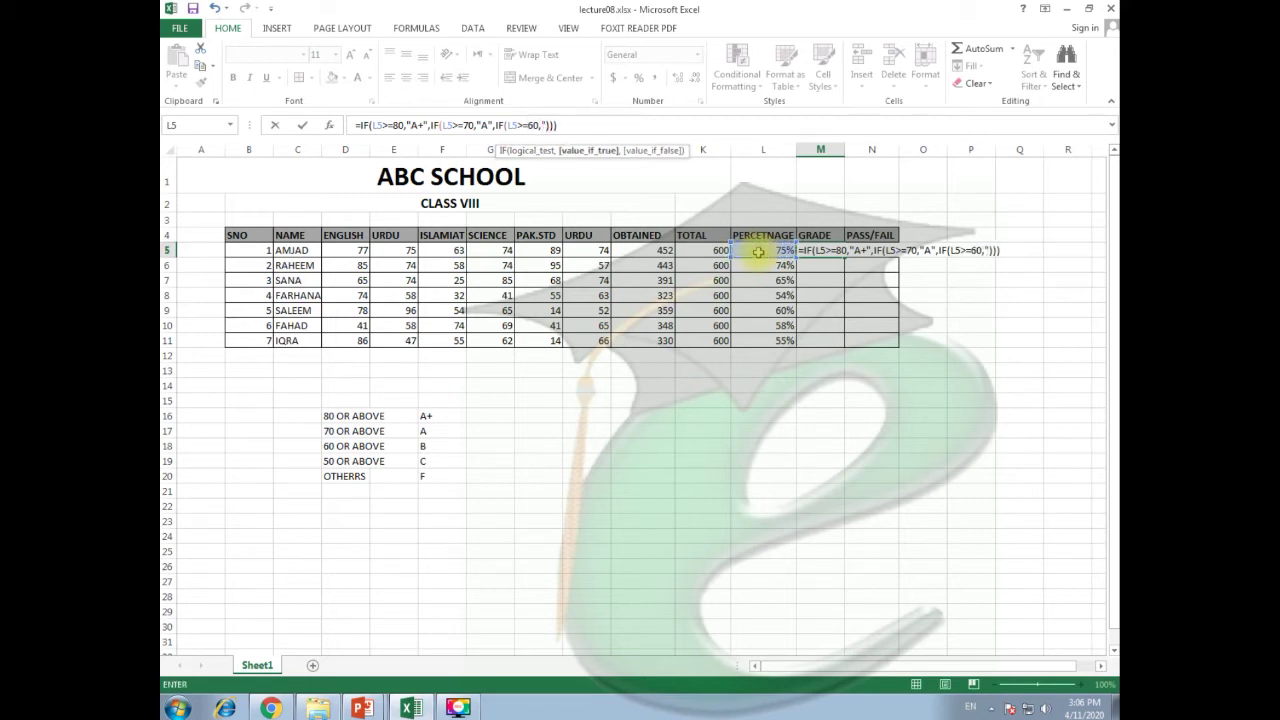
text(B")
text(,IF)
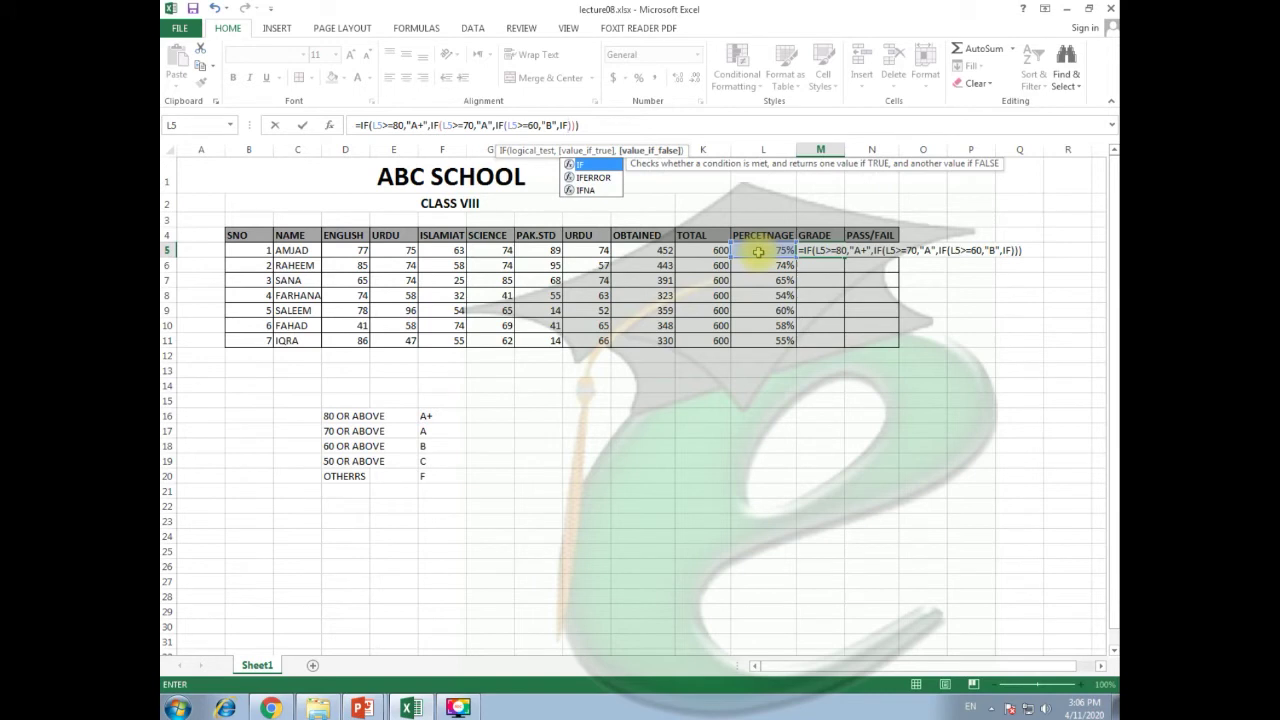
text(())
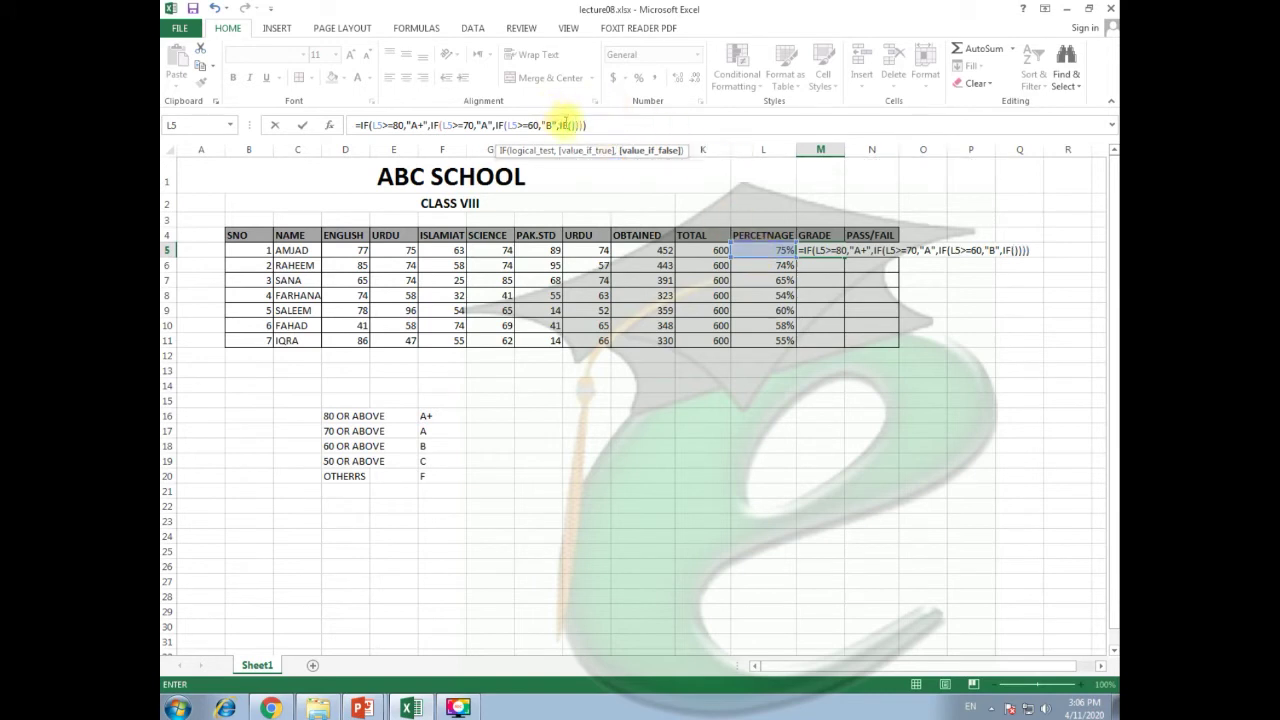
click(571, 125)
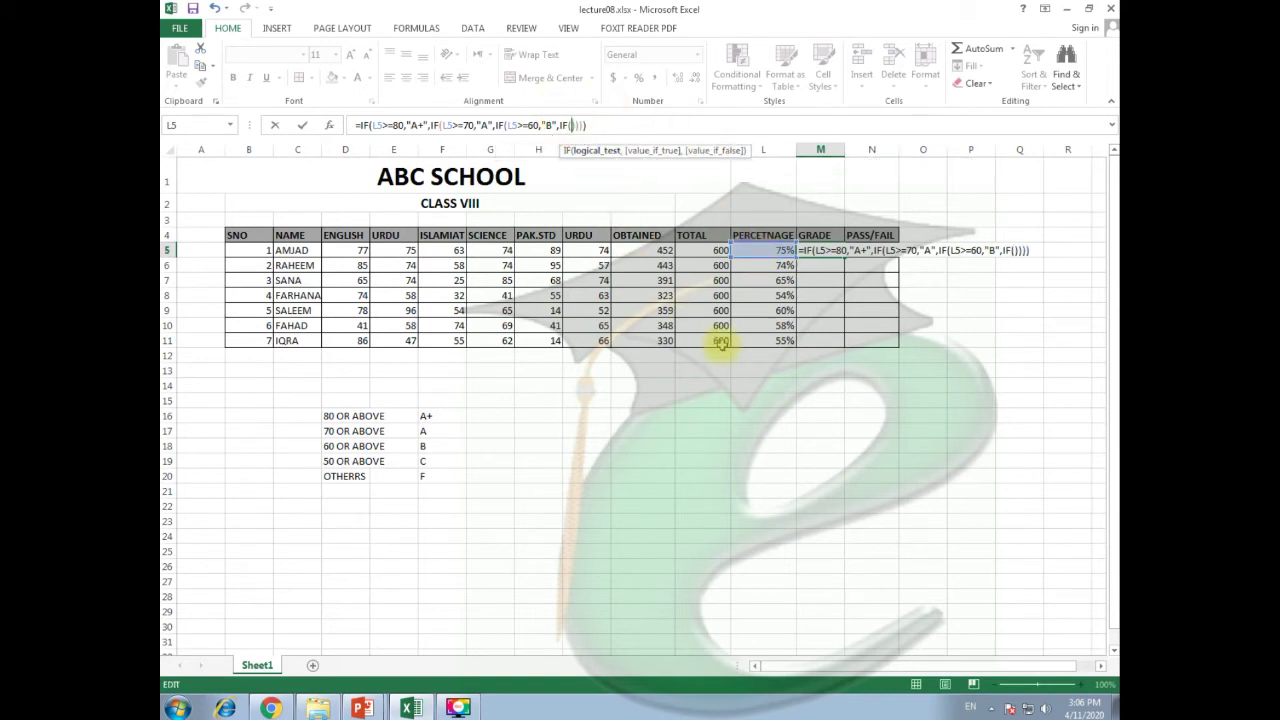
click(780, 250)
text(>=)
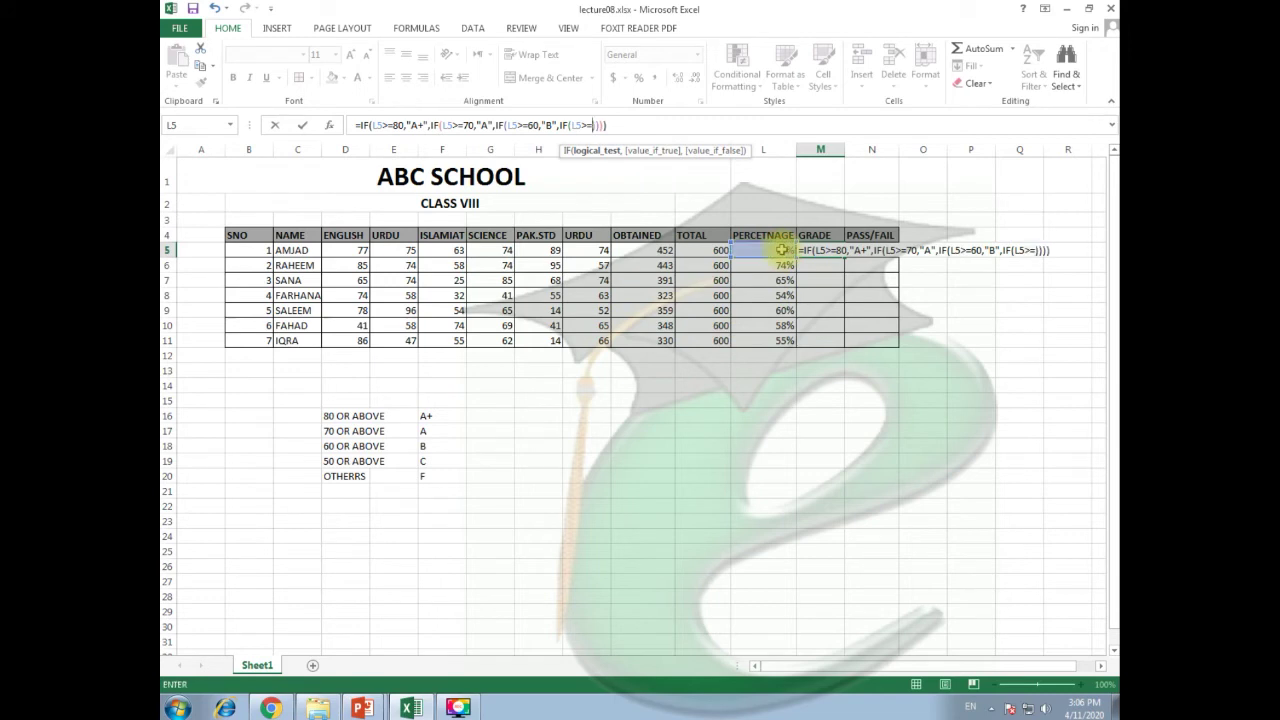
text(50,"C")
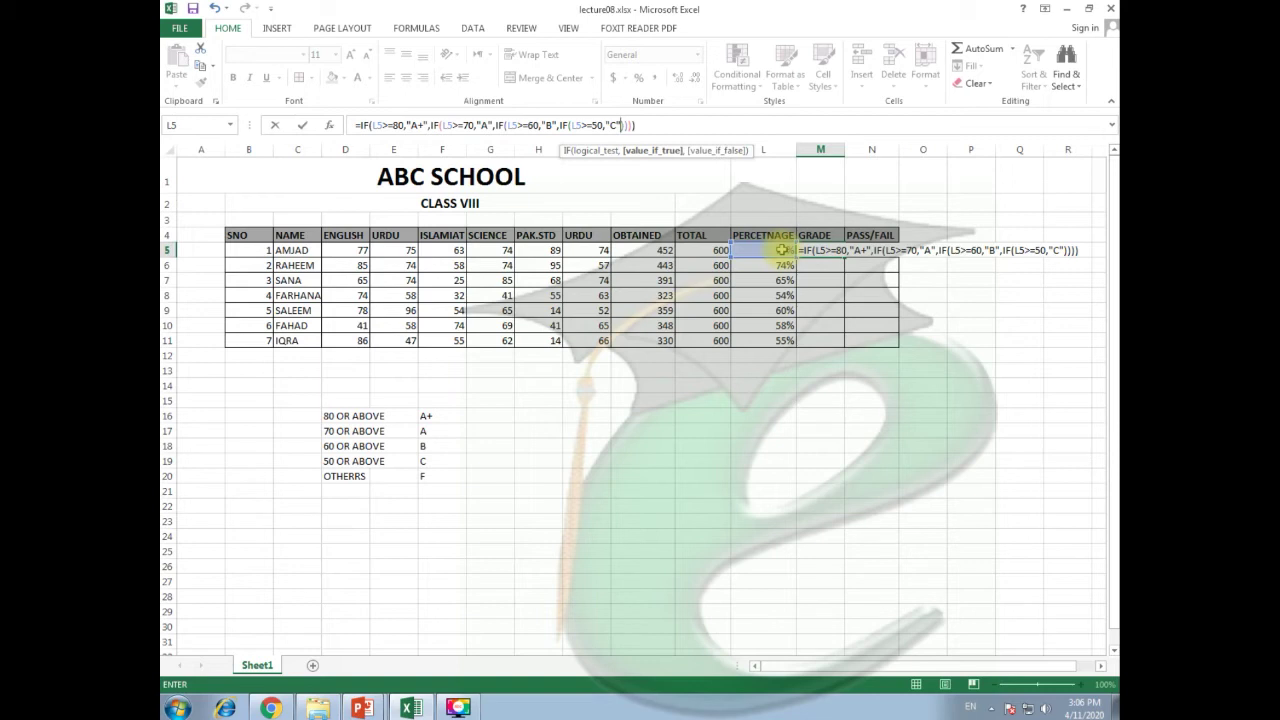
text(,)
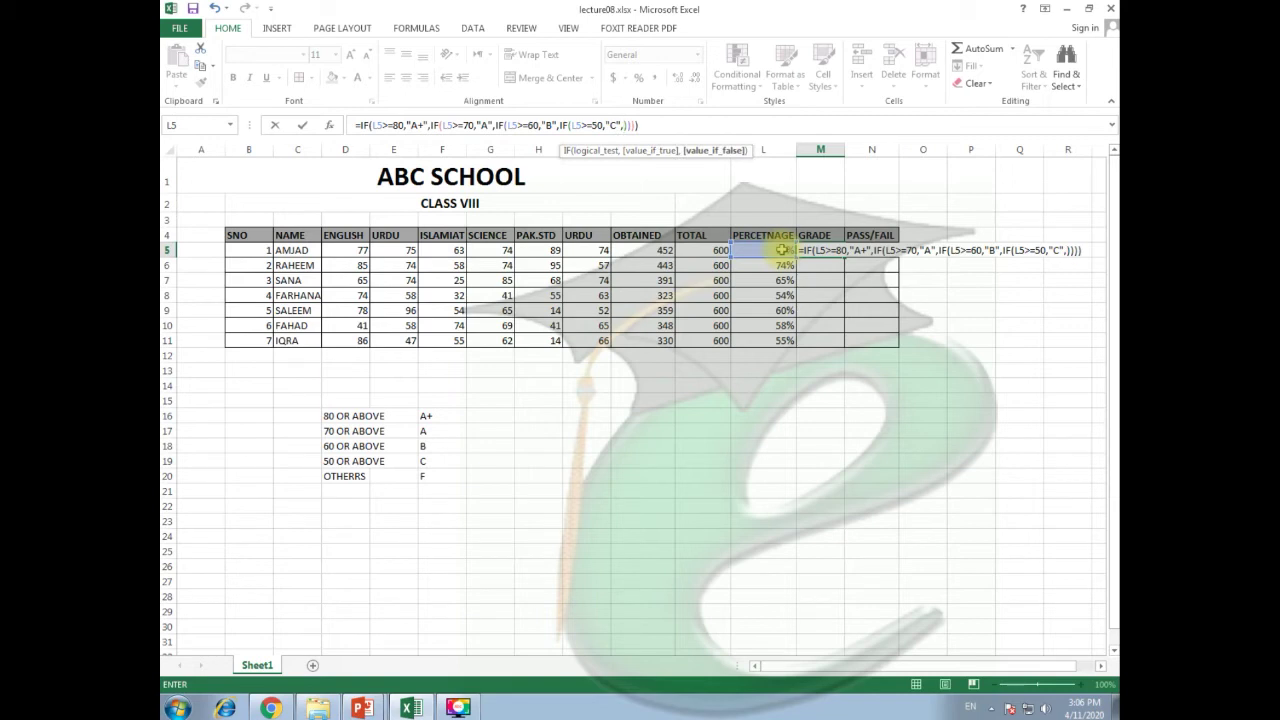
text("F")
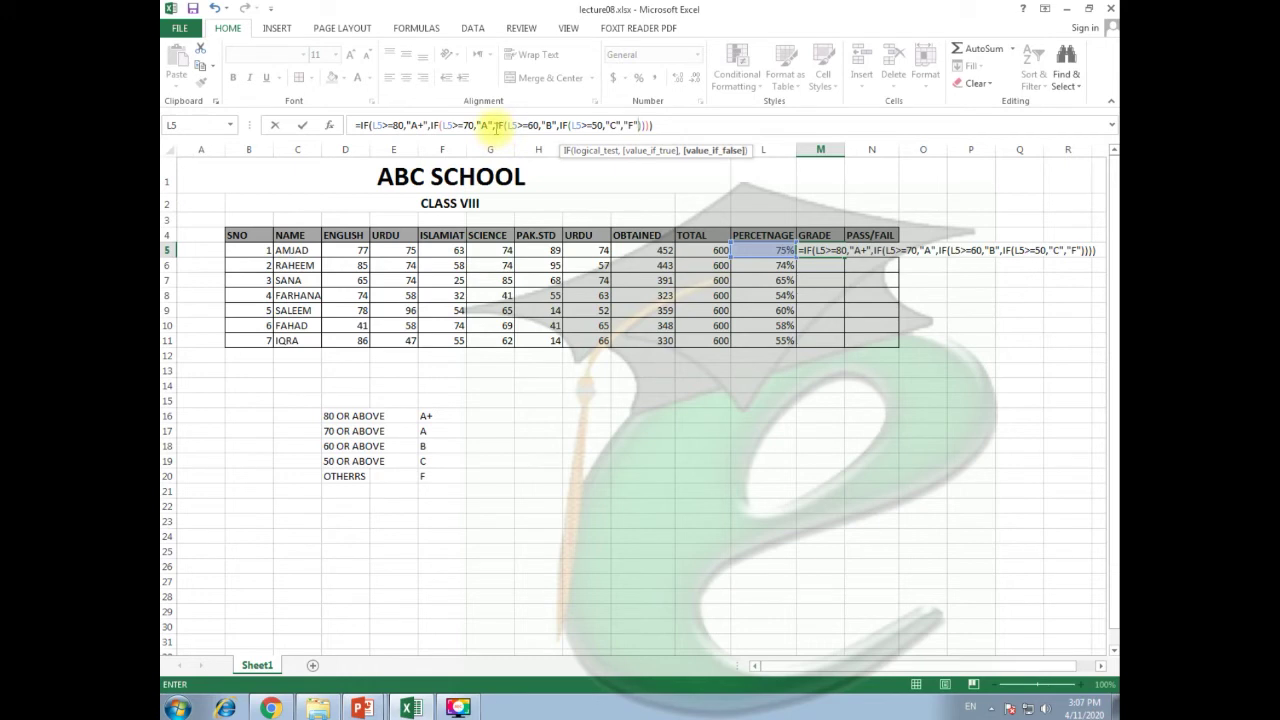
click(495, 127)
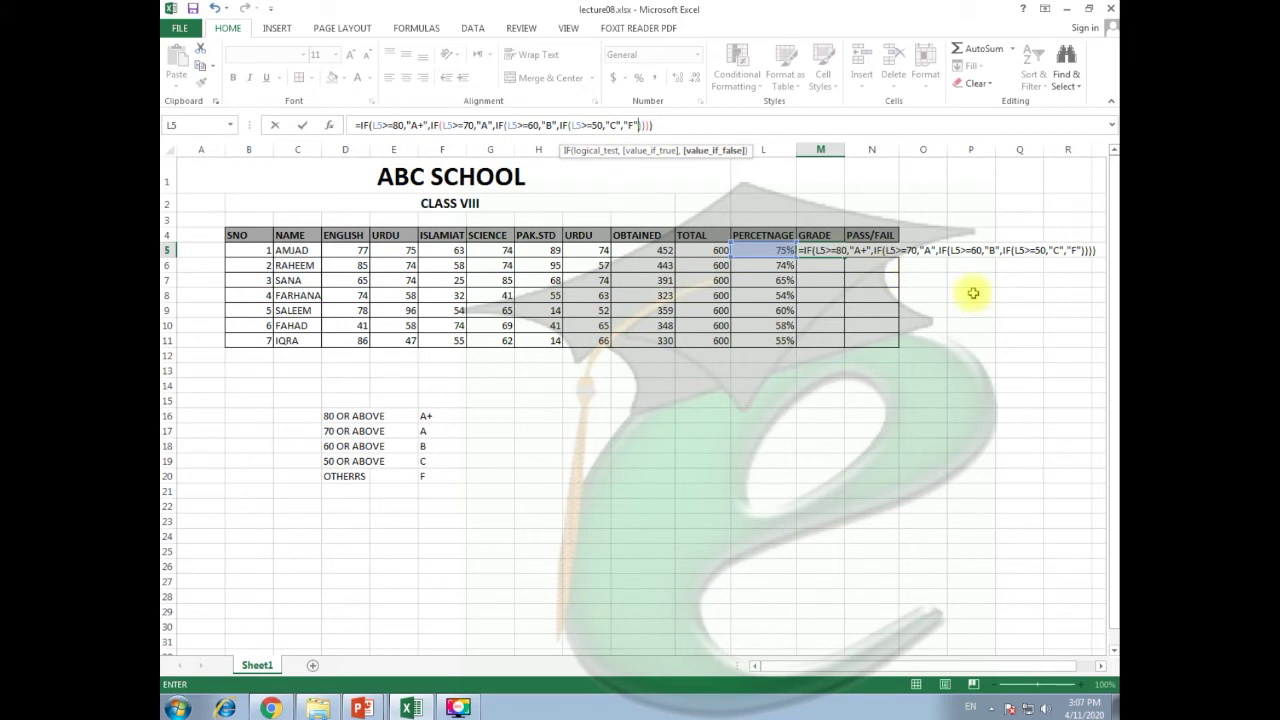
key(Return)
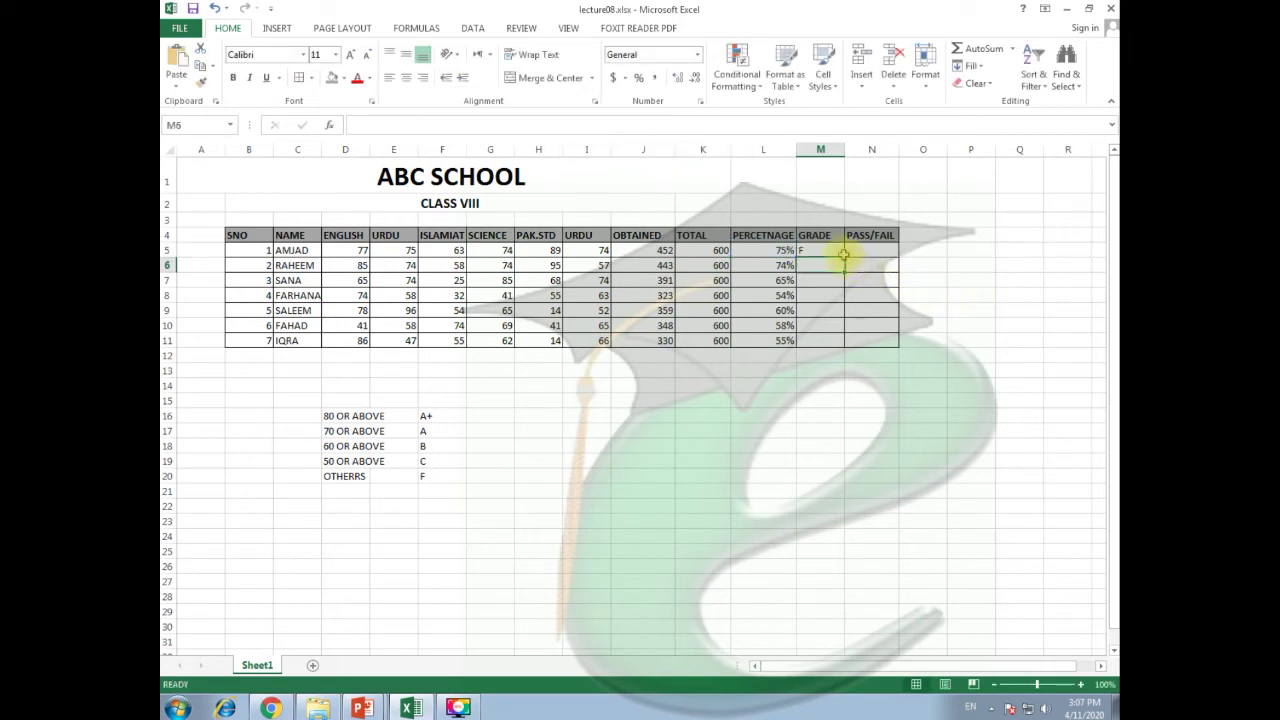
Change L5's percentage formula to =J5/K5*100.
click(838, 252)
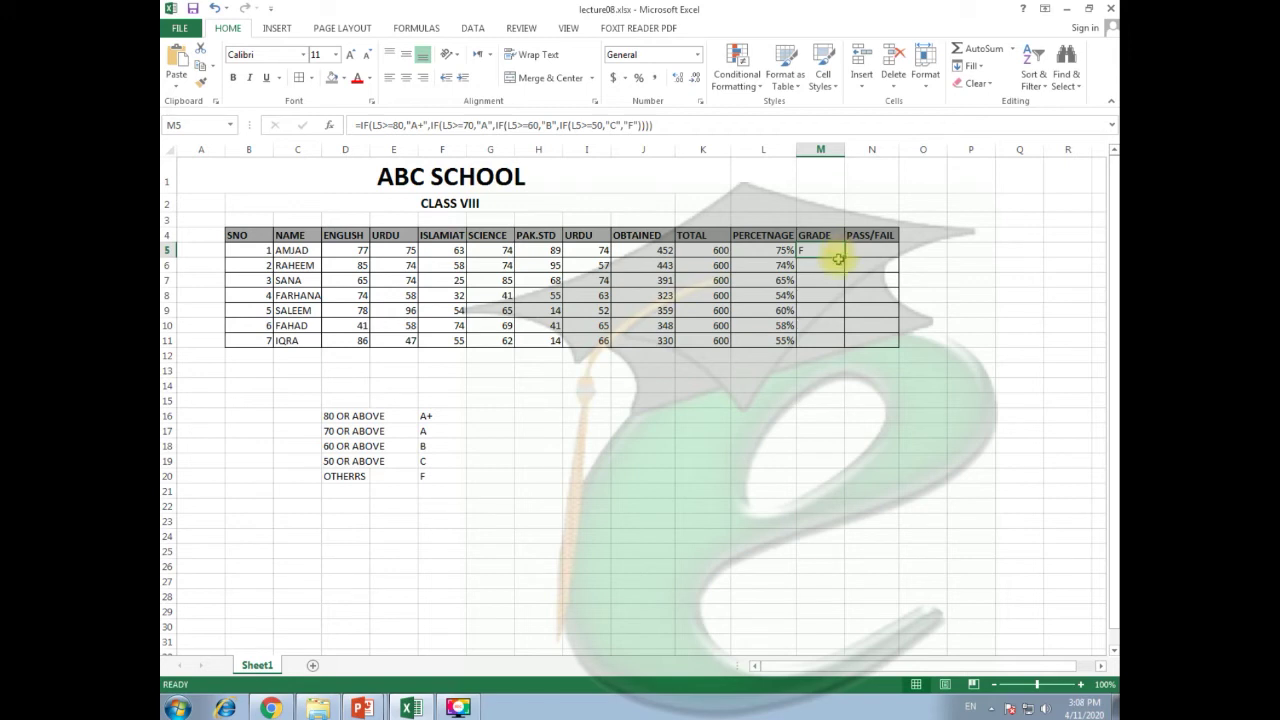
click(785, 252)
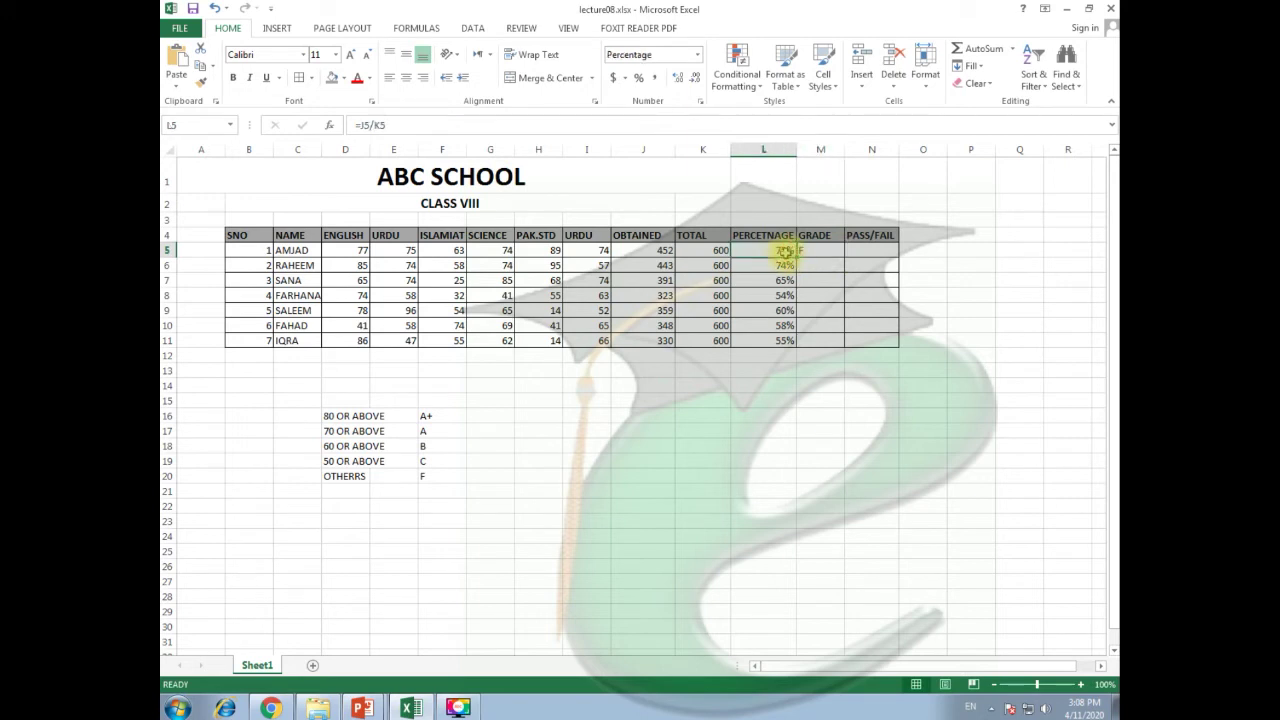
click(401, 124)
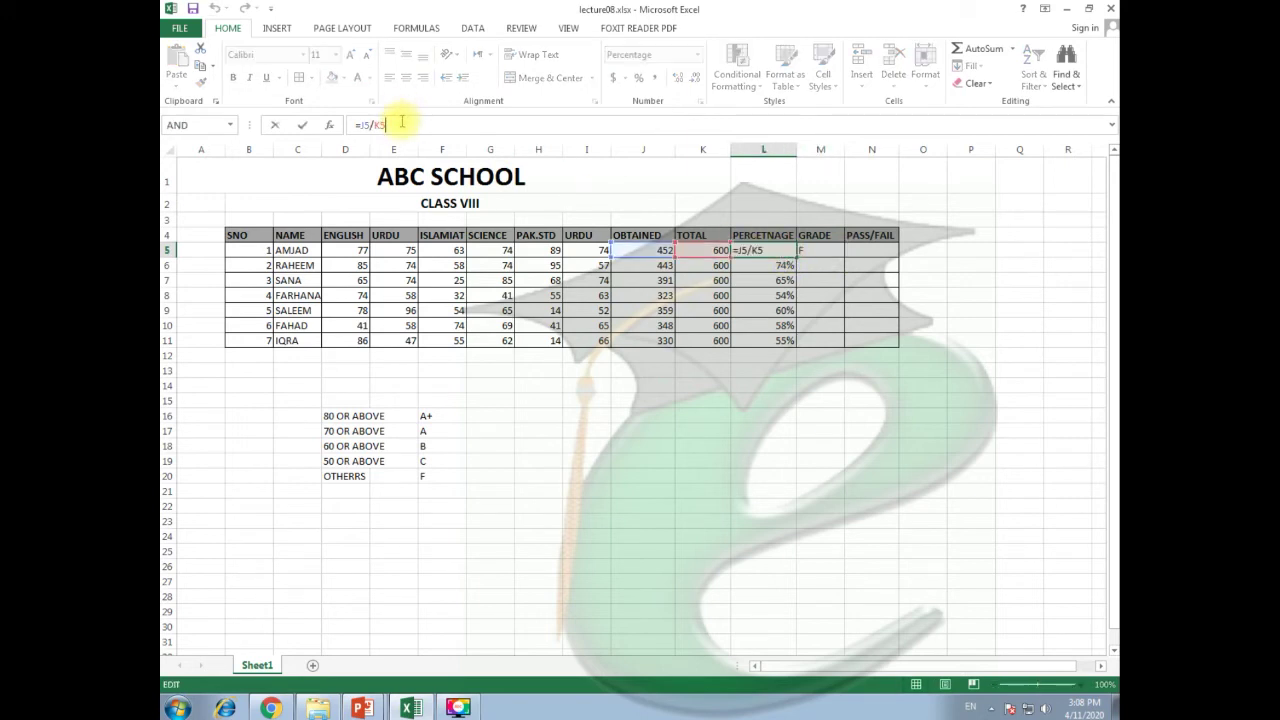
text(*100)
key(Return)
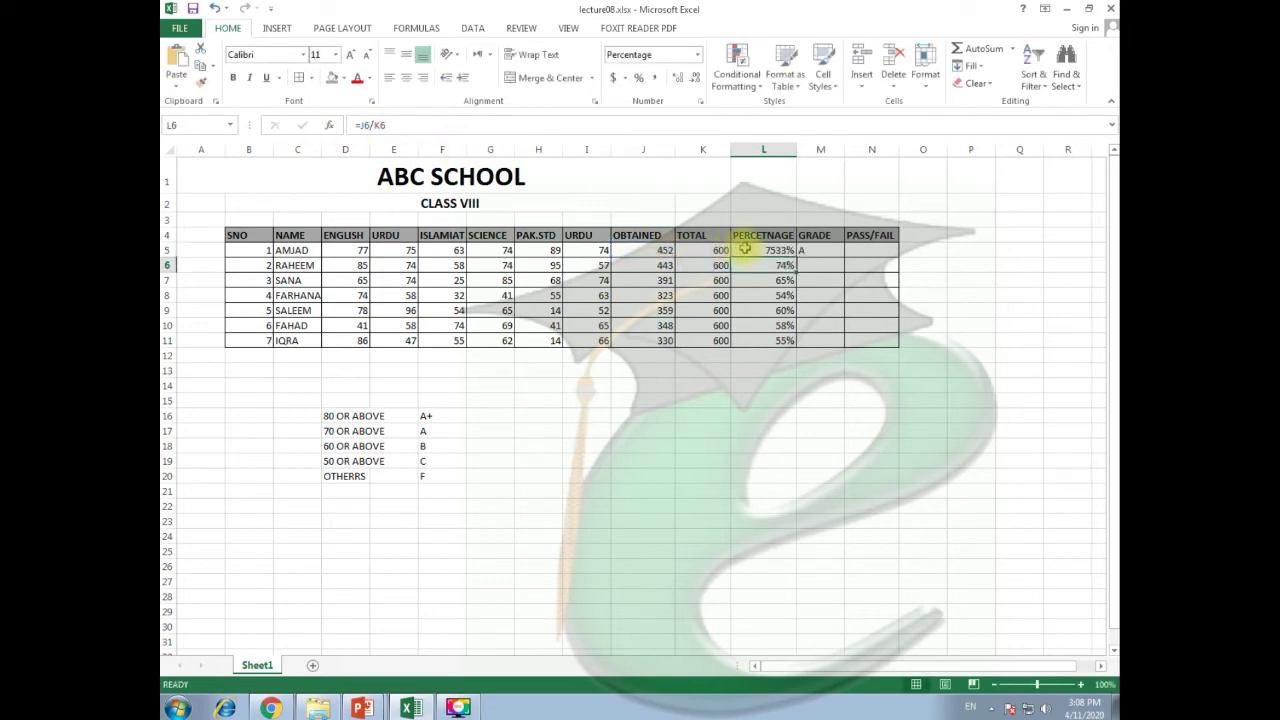
Format L5 as a plain number with 2 decimals and fill it down to L11.
click(745, 249)
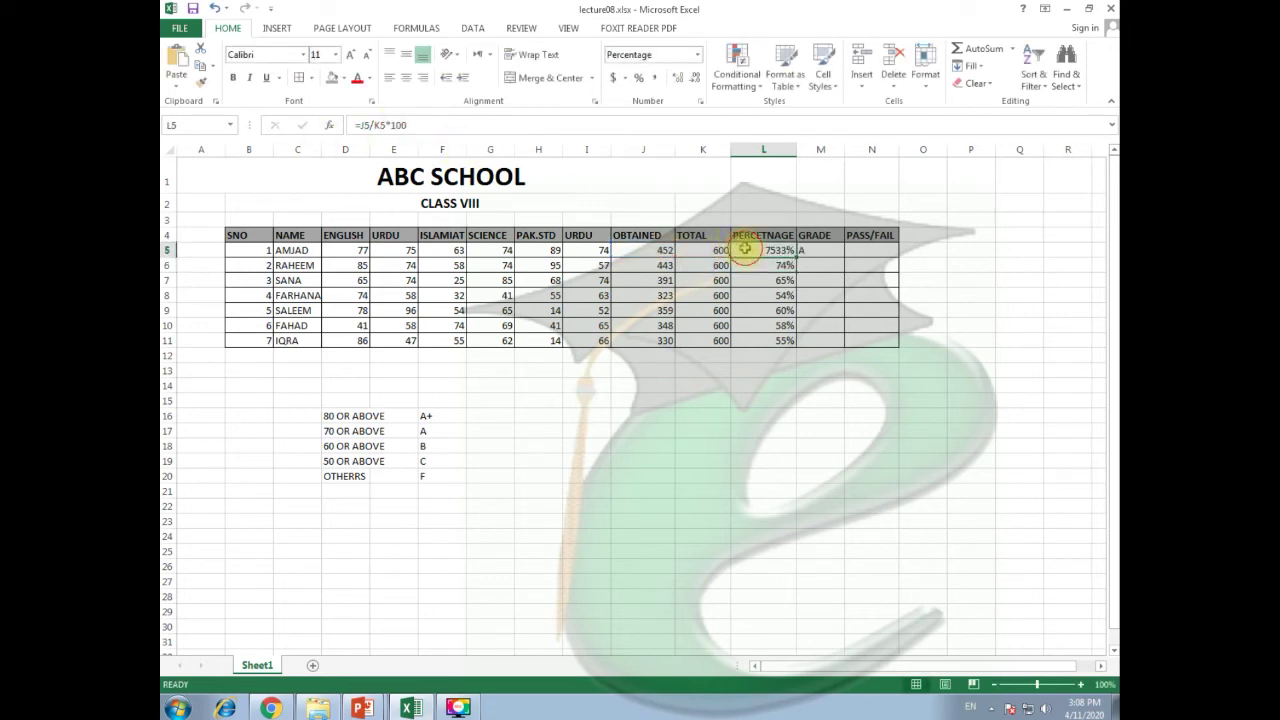
click(697, 54)
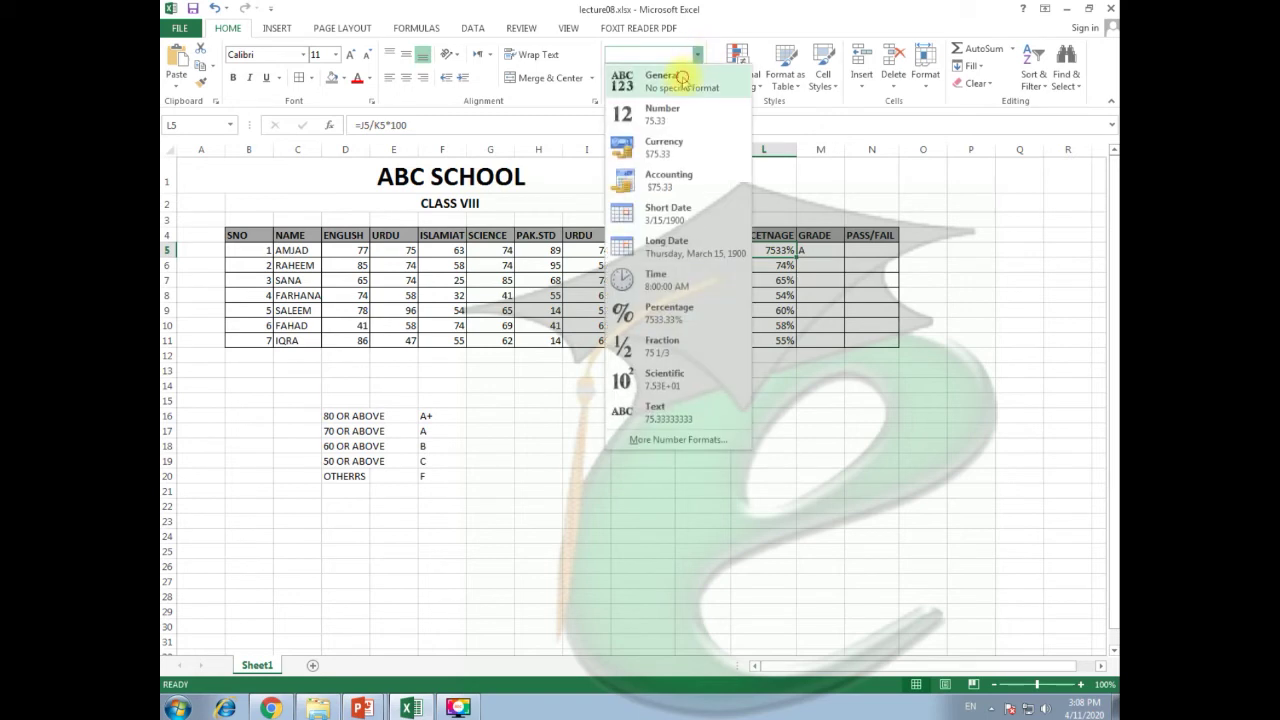
click(672, 84)
click(695, 78)
click(697, 80)
click(697, 80)
click(697, 80)
click(697, 80)
click(697, 80)
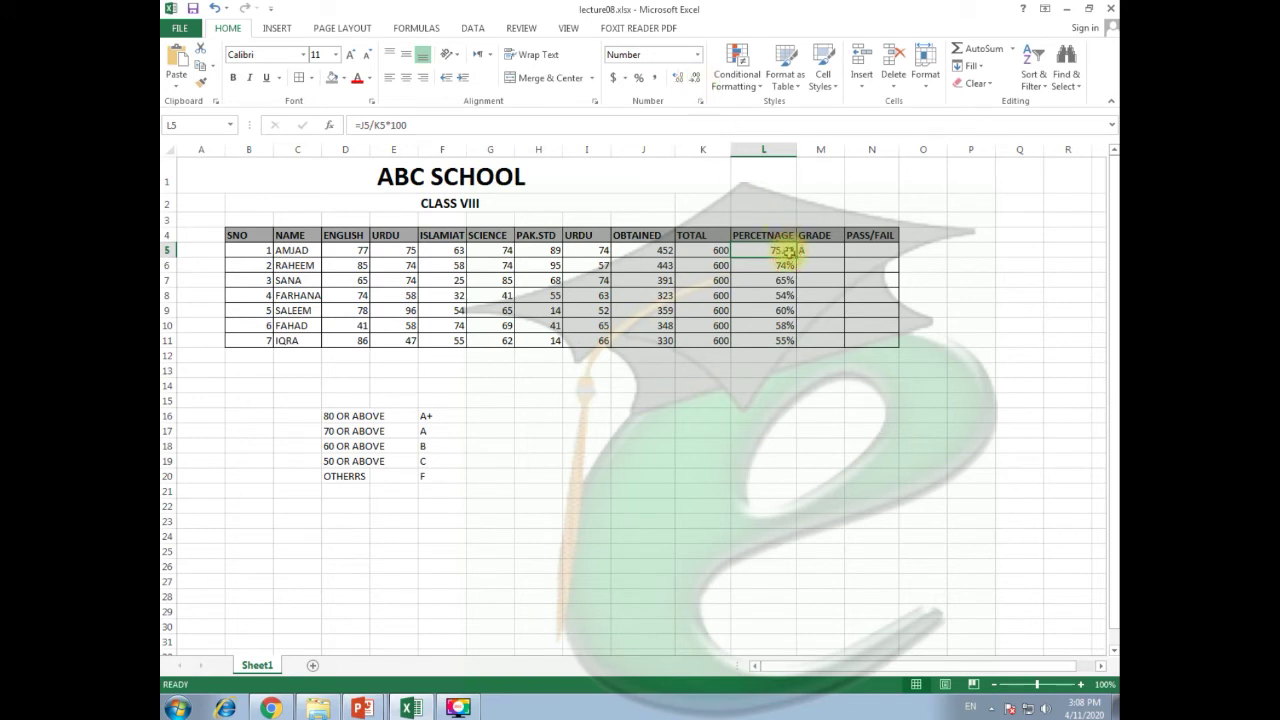
drag(796, 257, 795, 355)
click(839, 443)
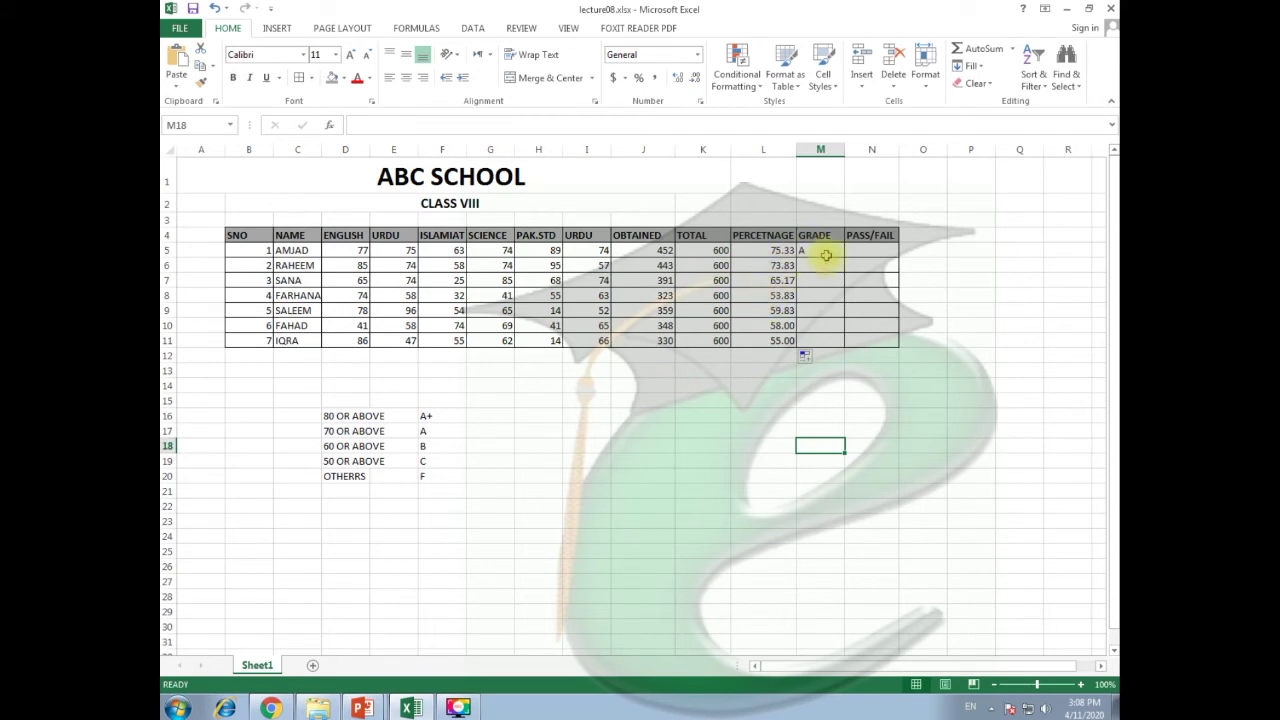
Start M6's formula as =IF(L6>=80,"A+",IF()).
click(826, 252)
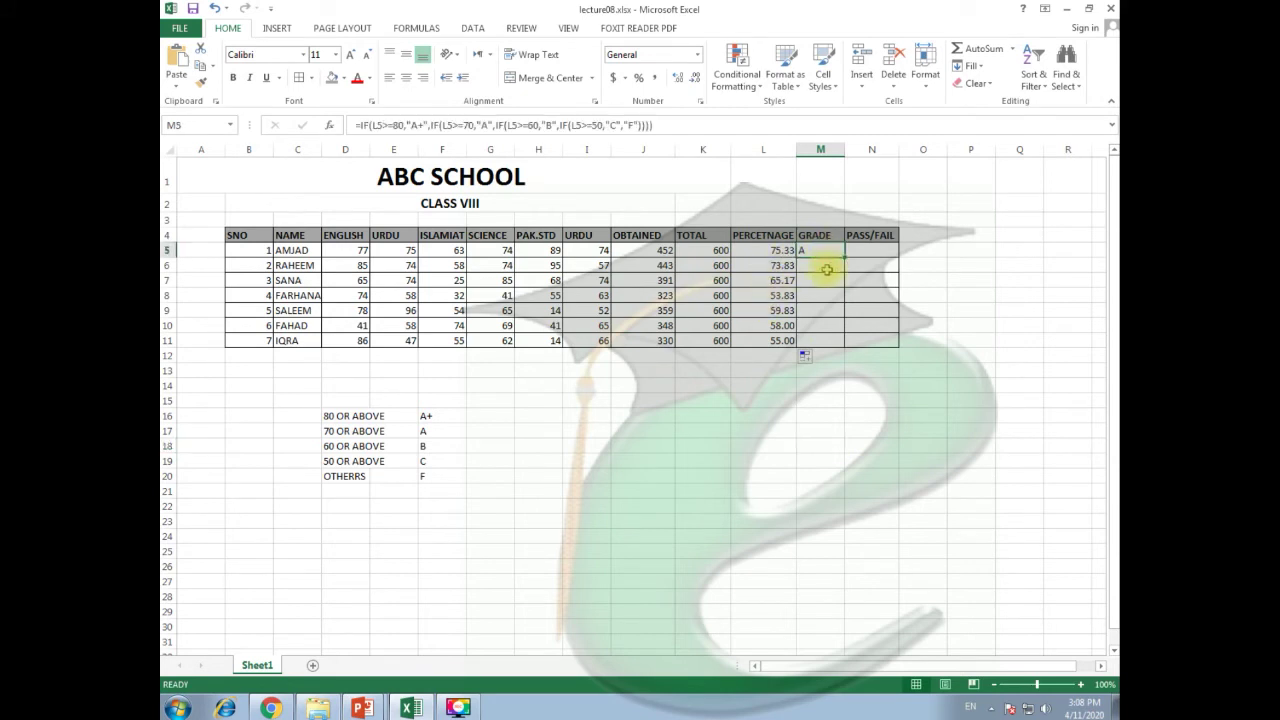
click(826, 271)
text(=IF())
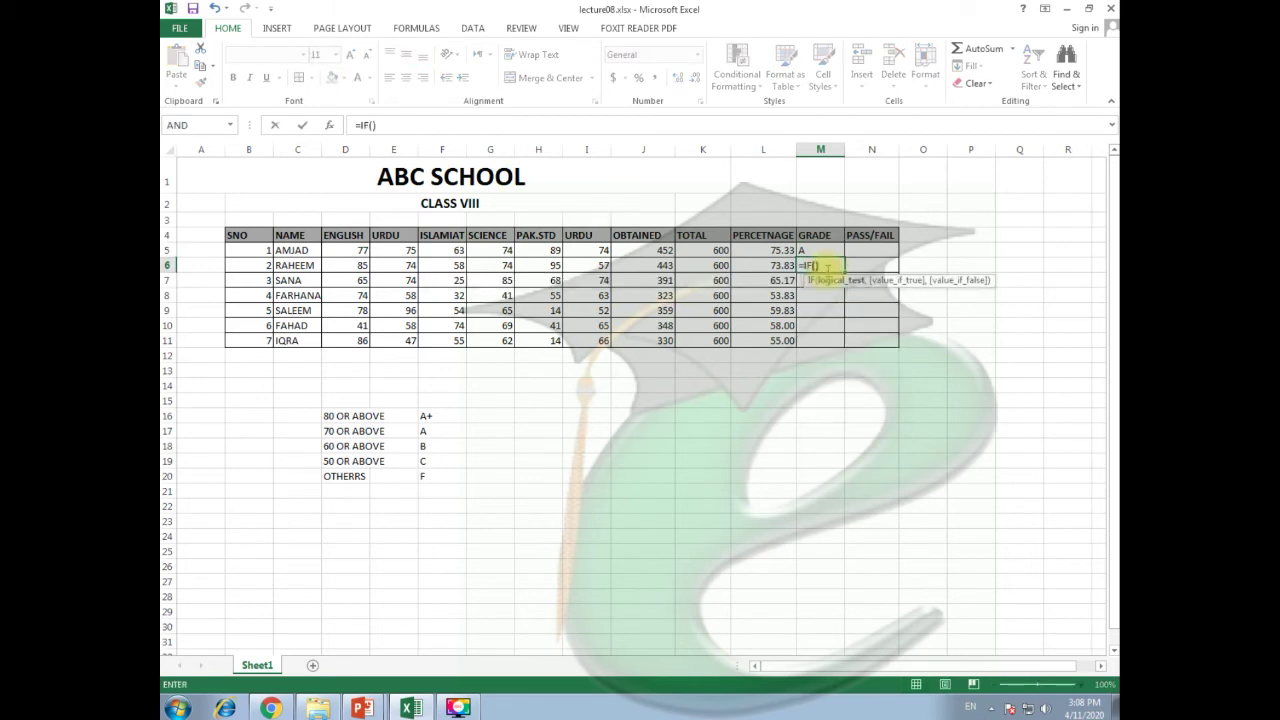
click(816, 265)
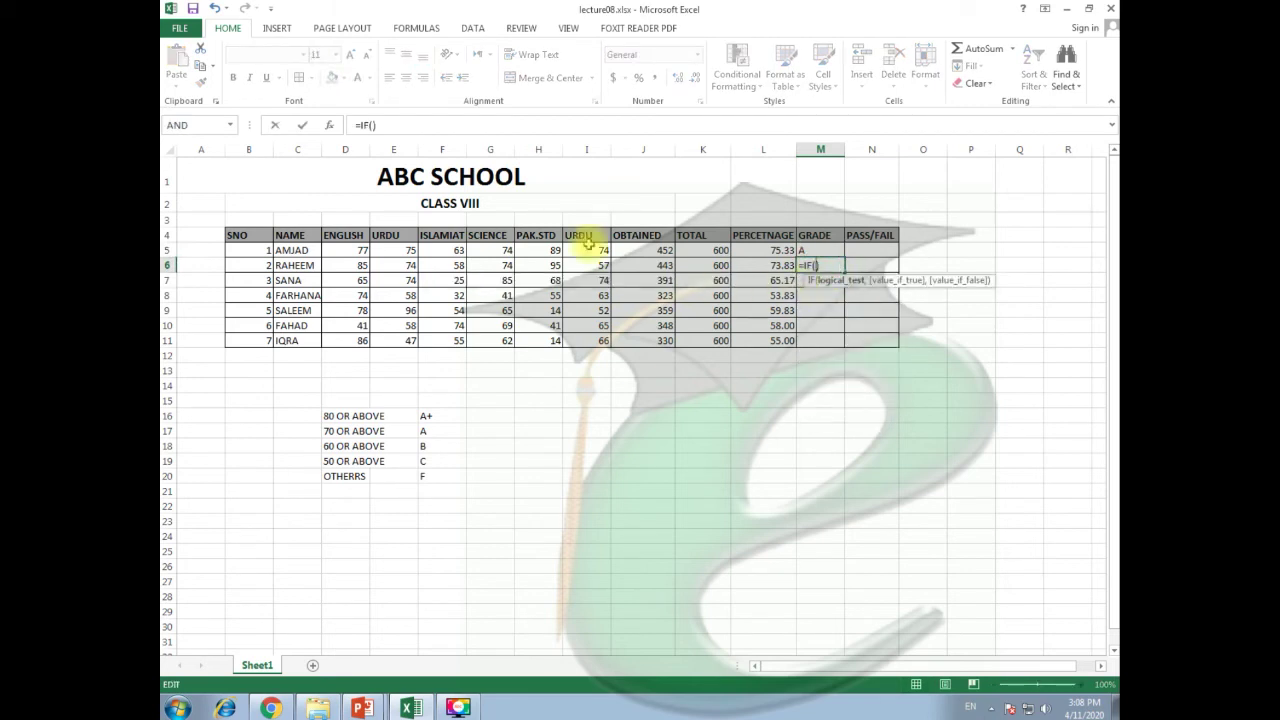
click(371, 125)
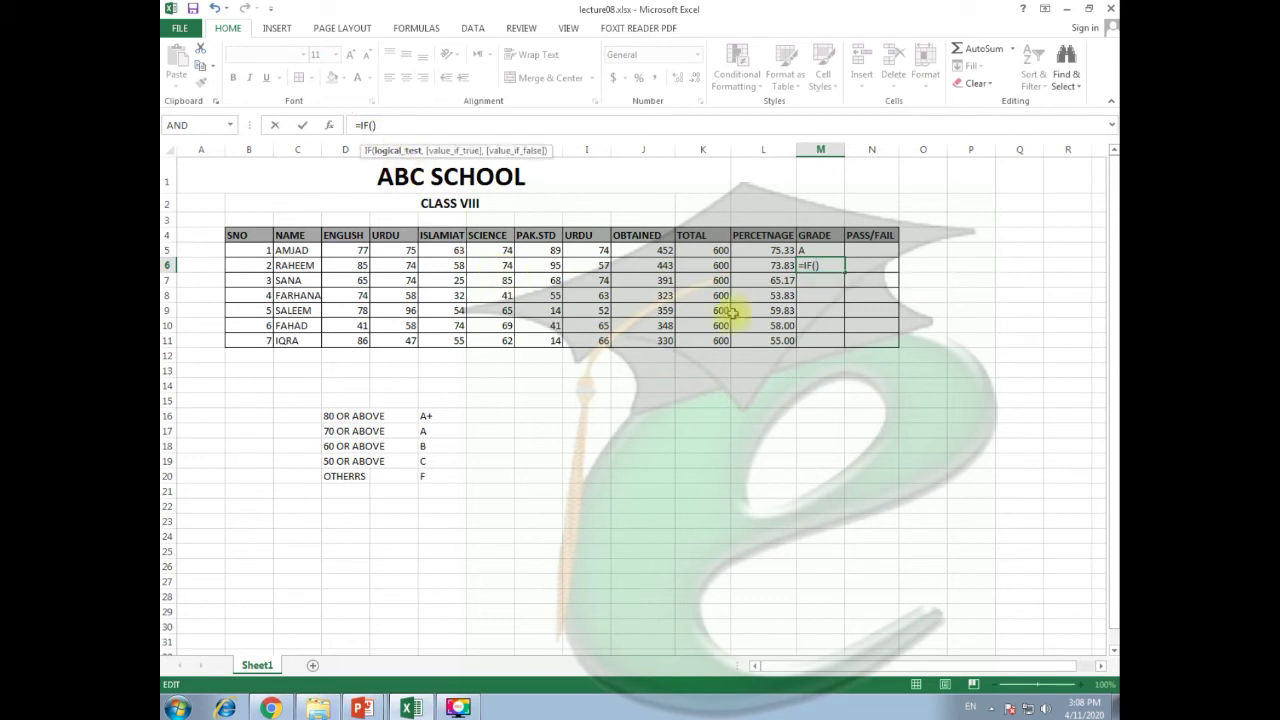
click(770, 265)
text(>=80,"A)
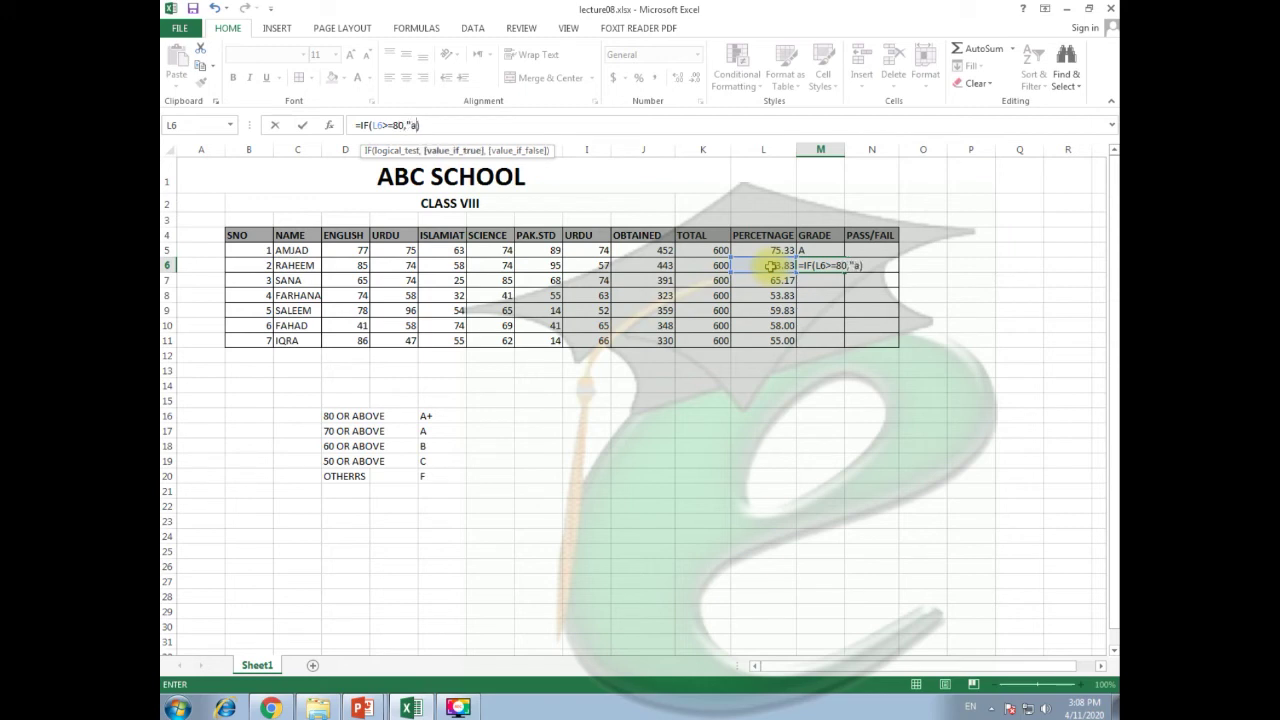
text(+",)
text(IF()
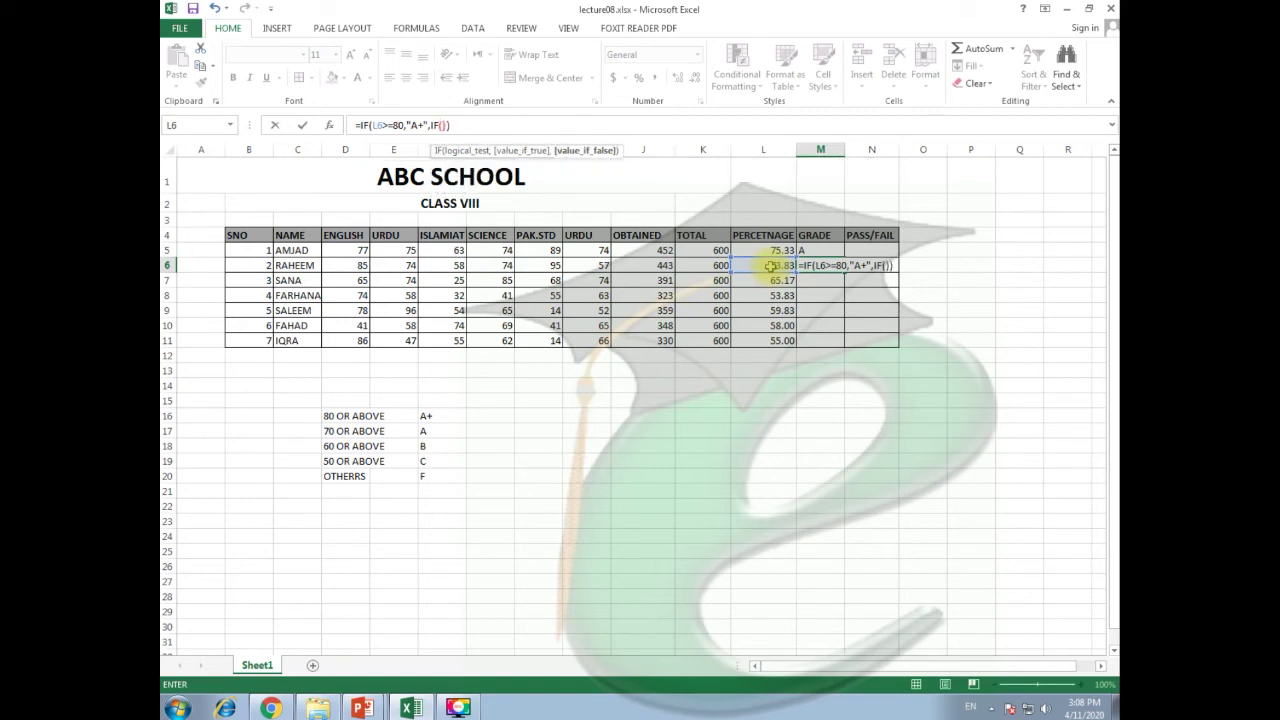
text())
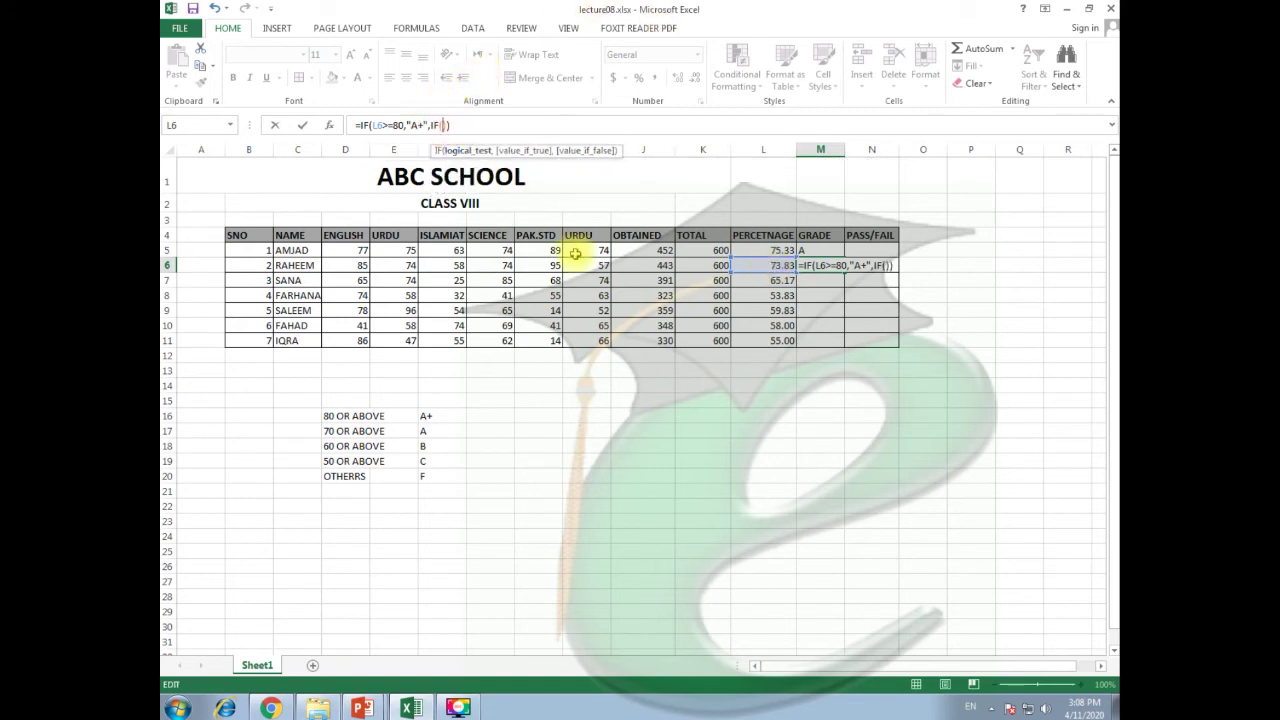
Add the L6>=70 "A", >=60 "B", >=50 "C", else "F" levels and commit the formula.
click(779, 266)
text(>=)
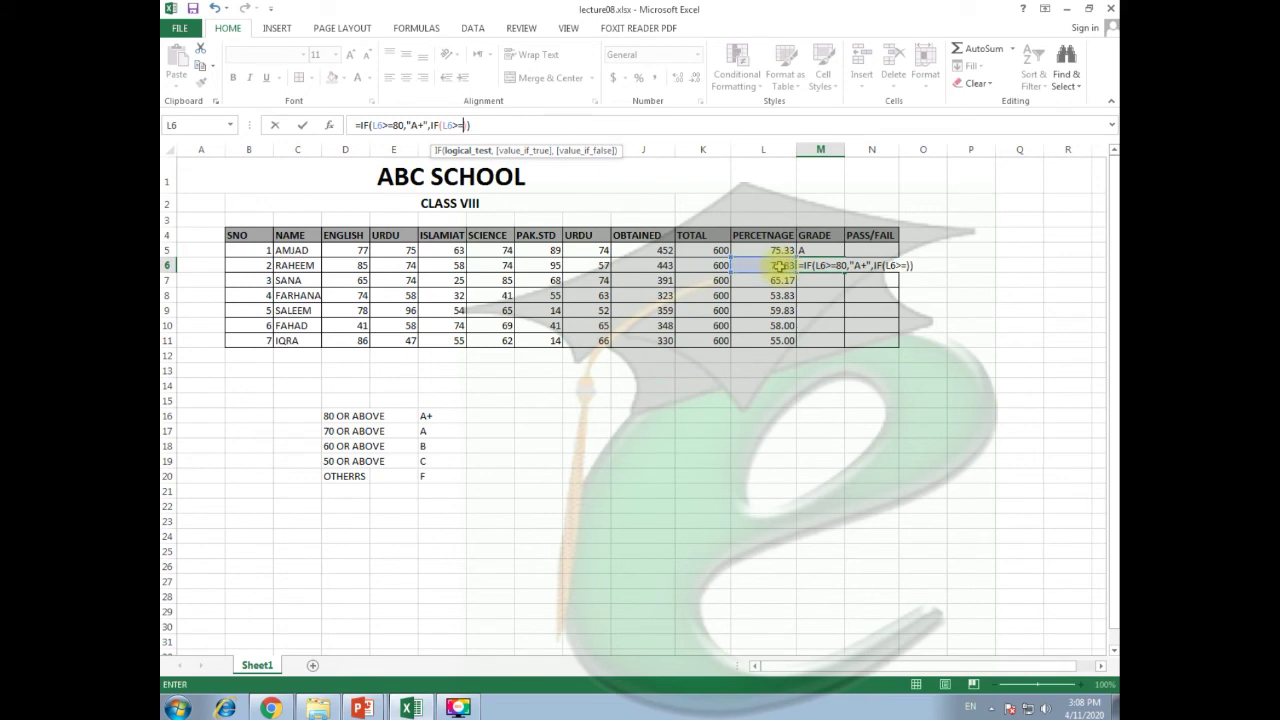
text(70,"A")
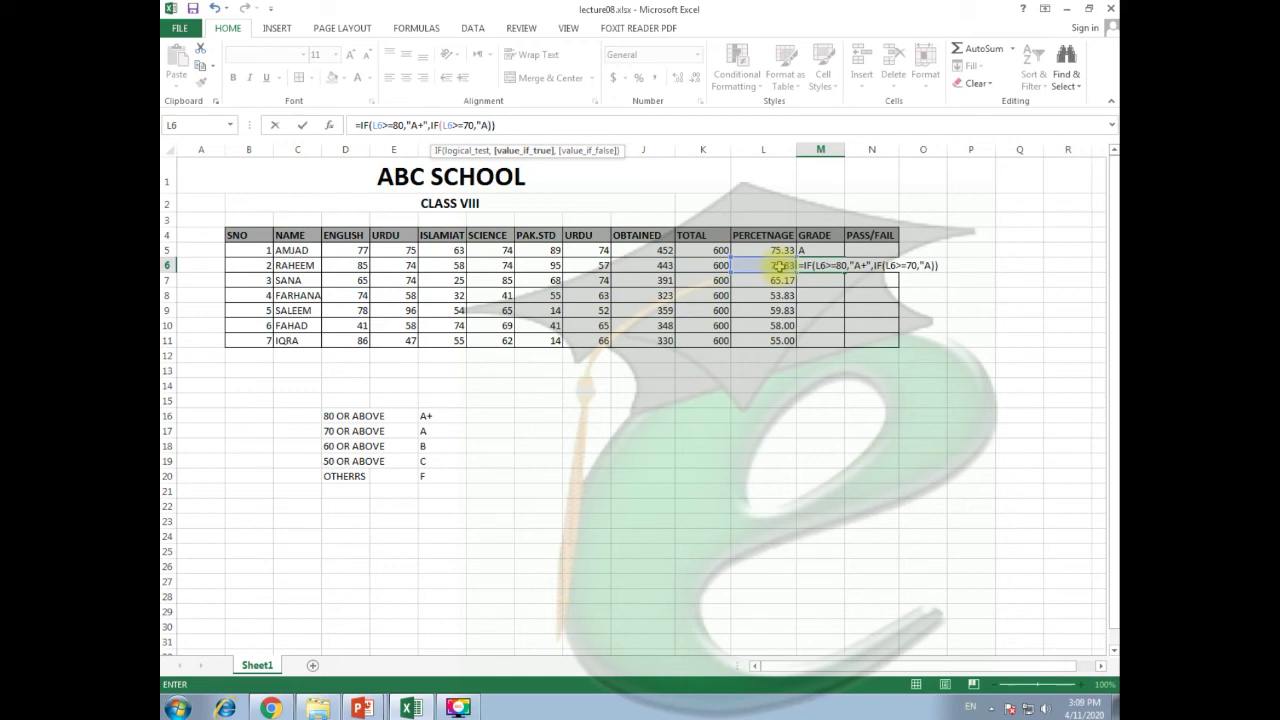
text(,)
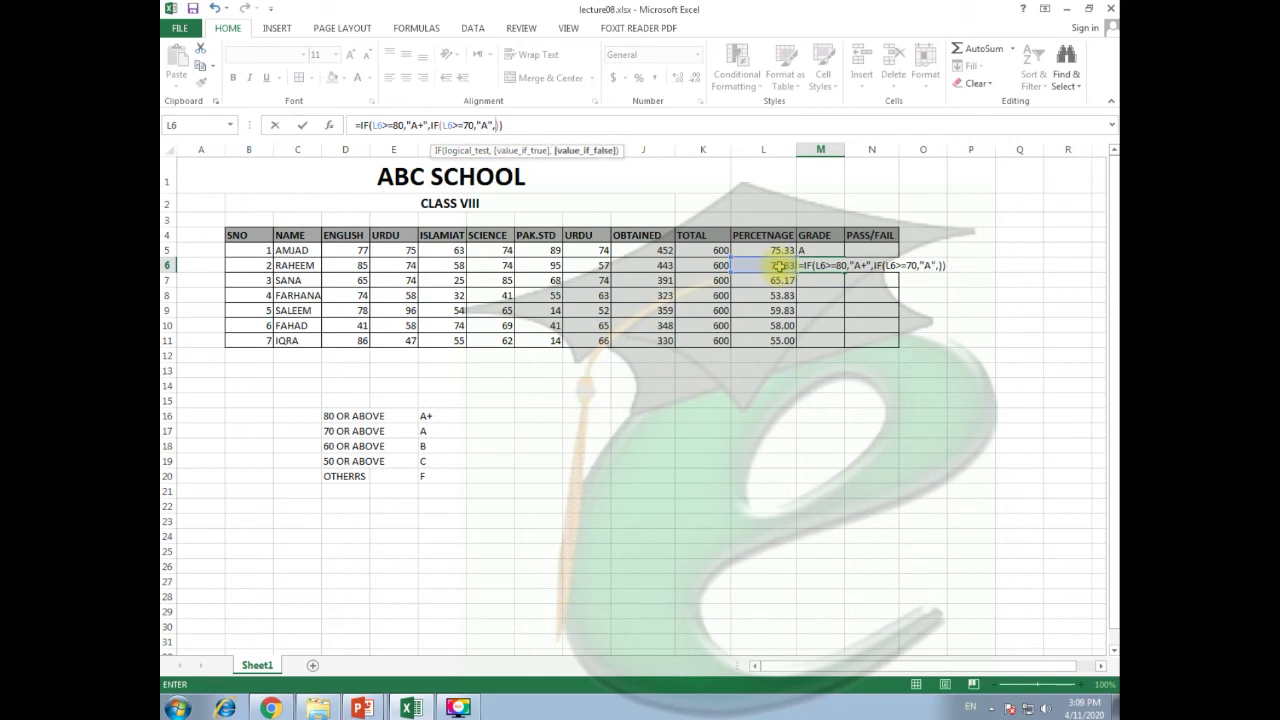
text(IF()
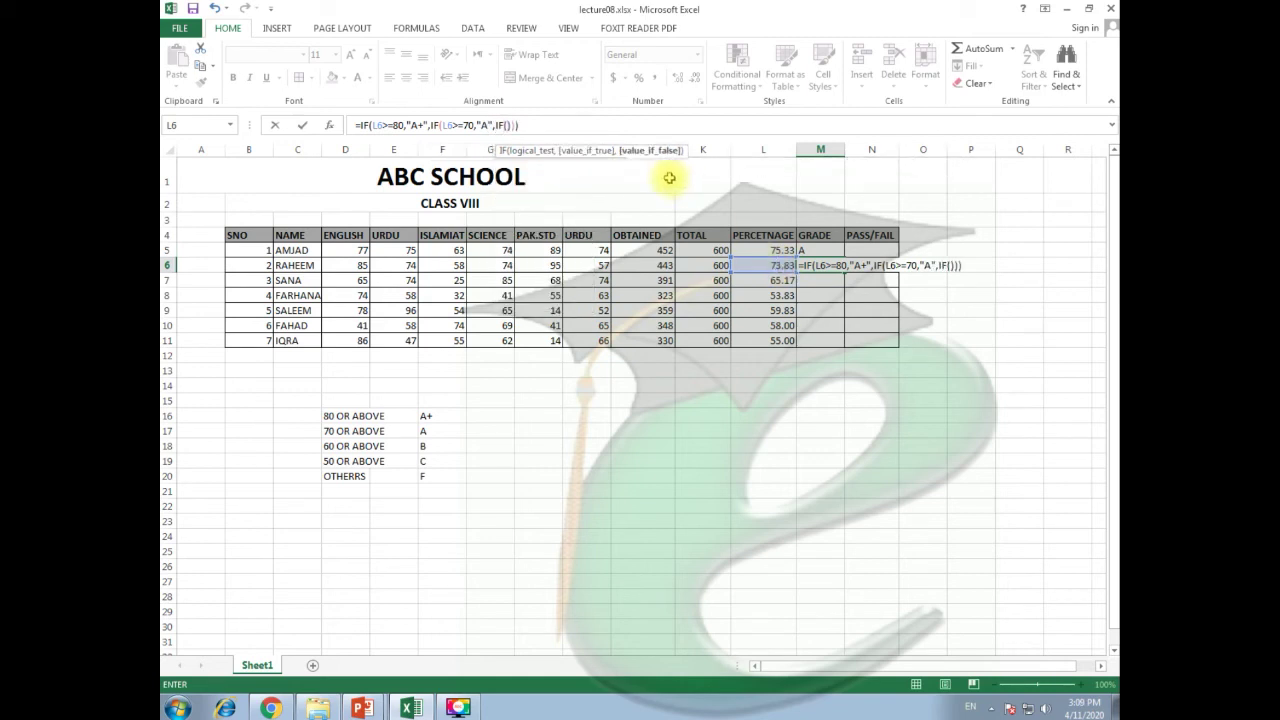
click(775, 266)
text(>=)
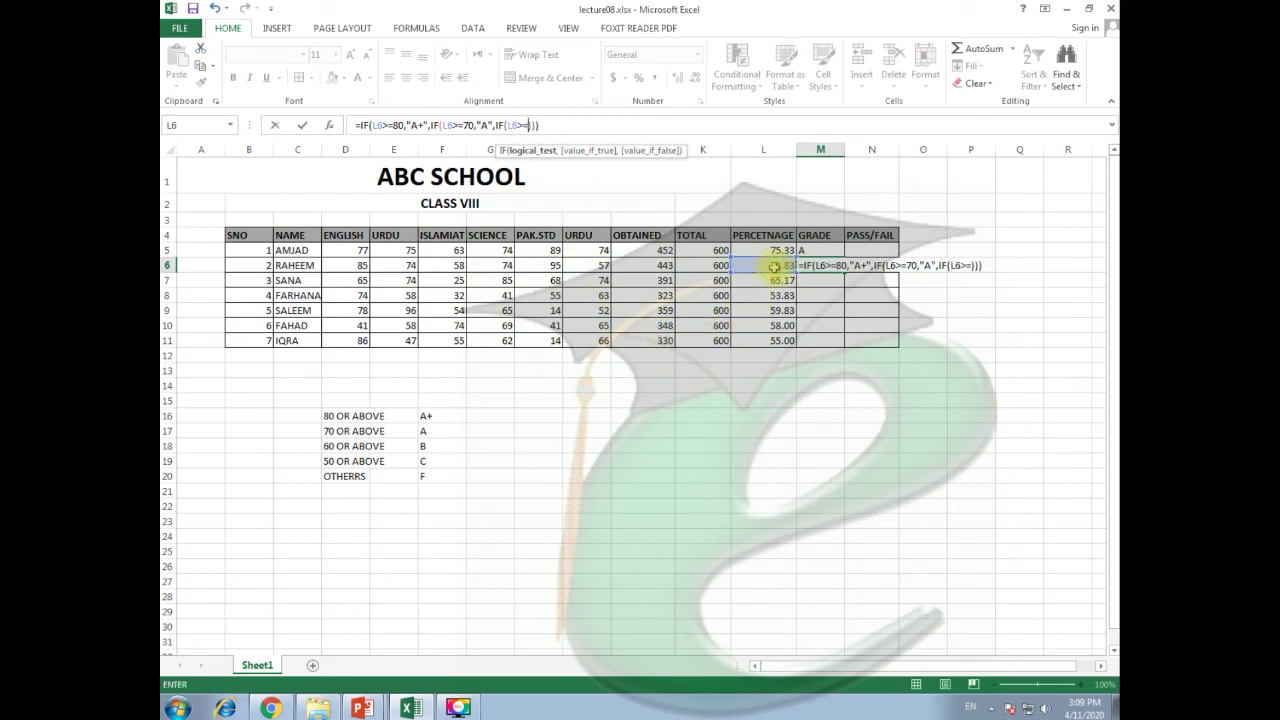
text(60,"B",IF)
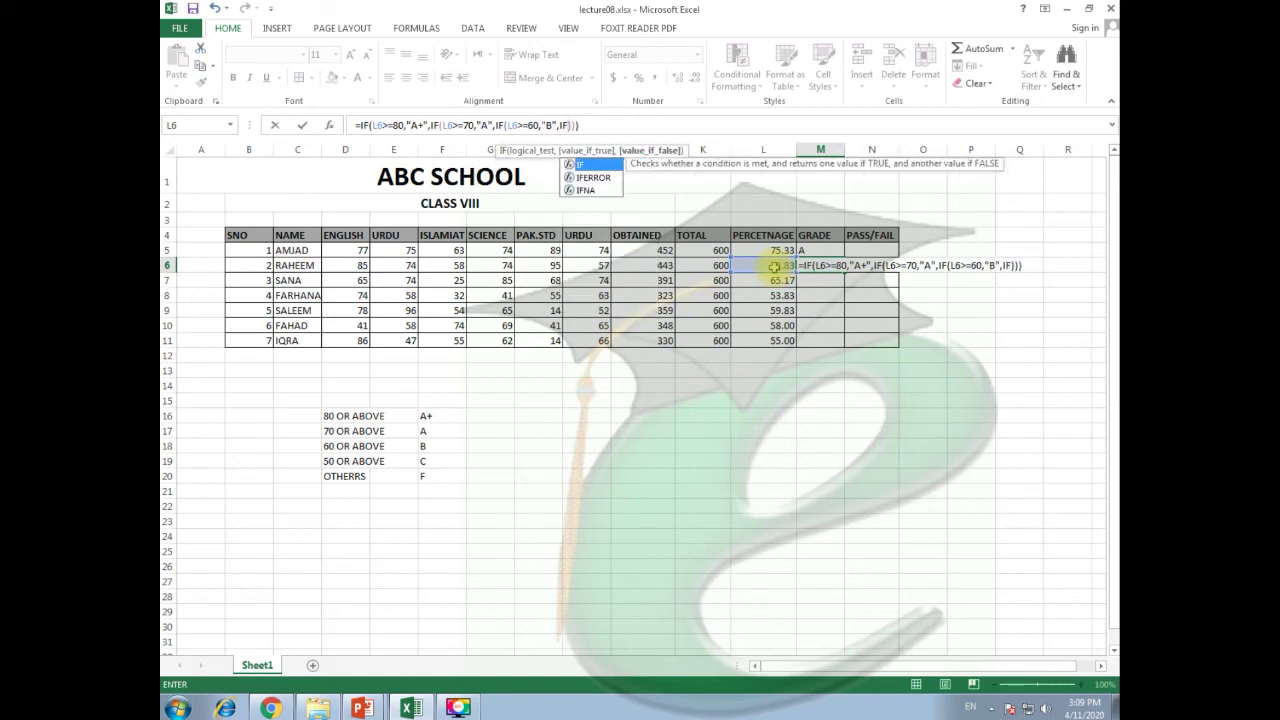
text(())
click(571, 125)
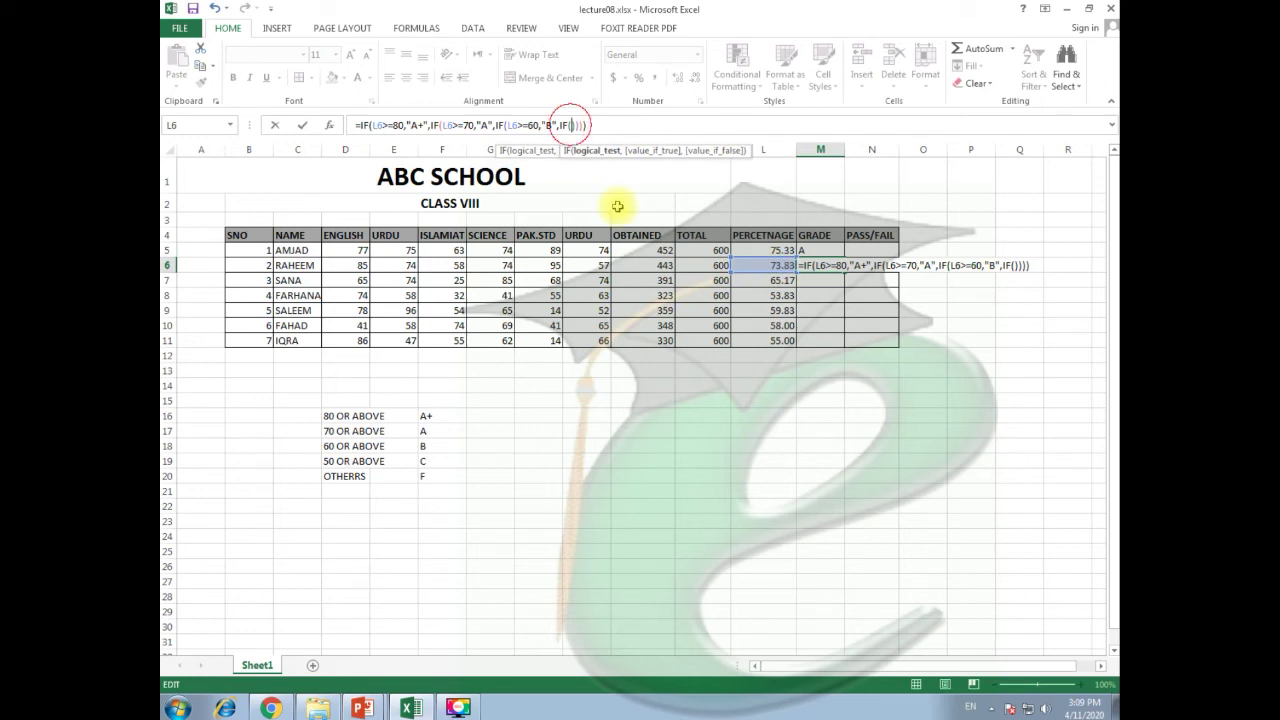
click(771, 265)
text(>=50,")
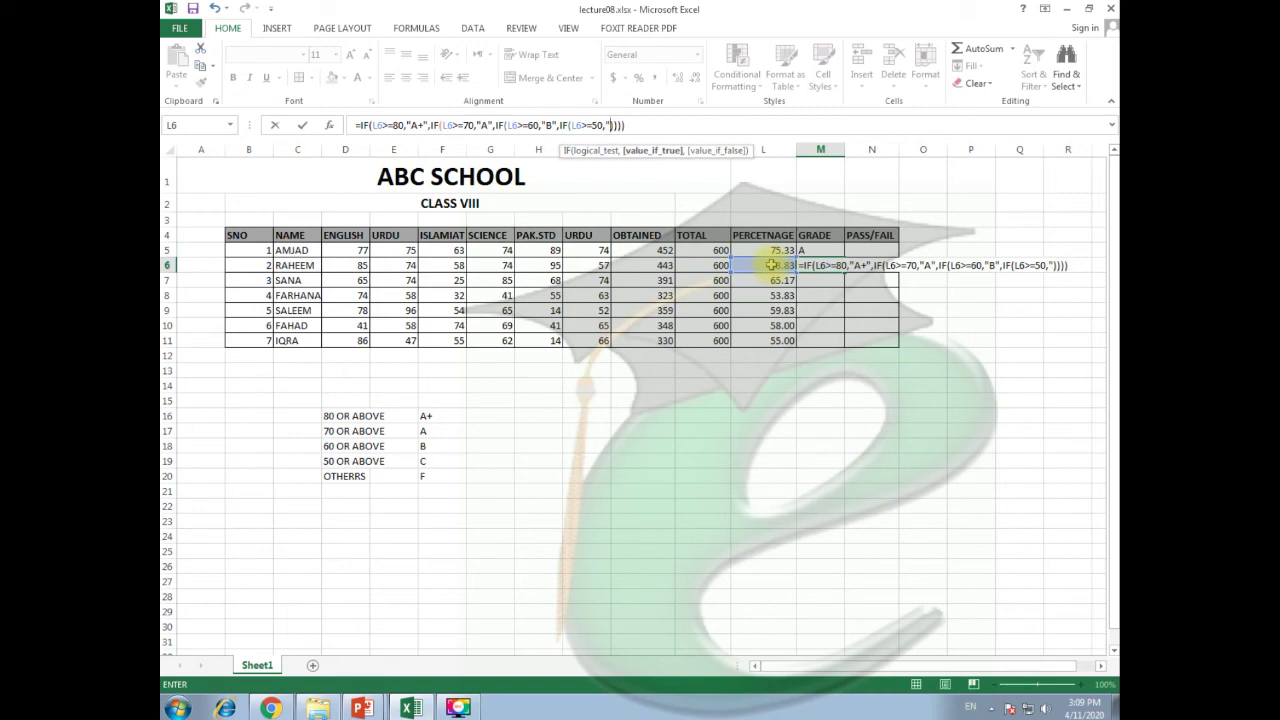
text(C",)
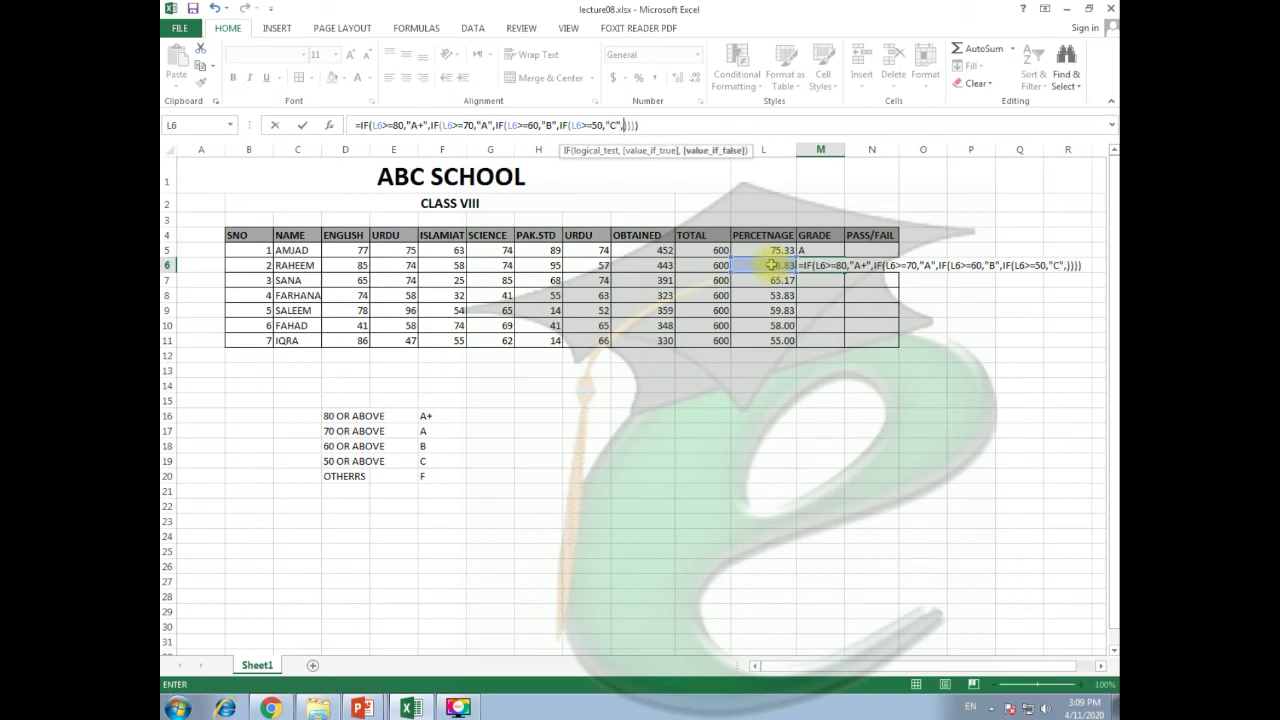
text("F")
key(Return)
click(820, 262)
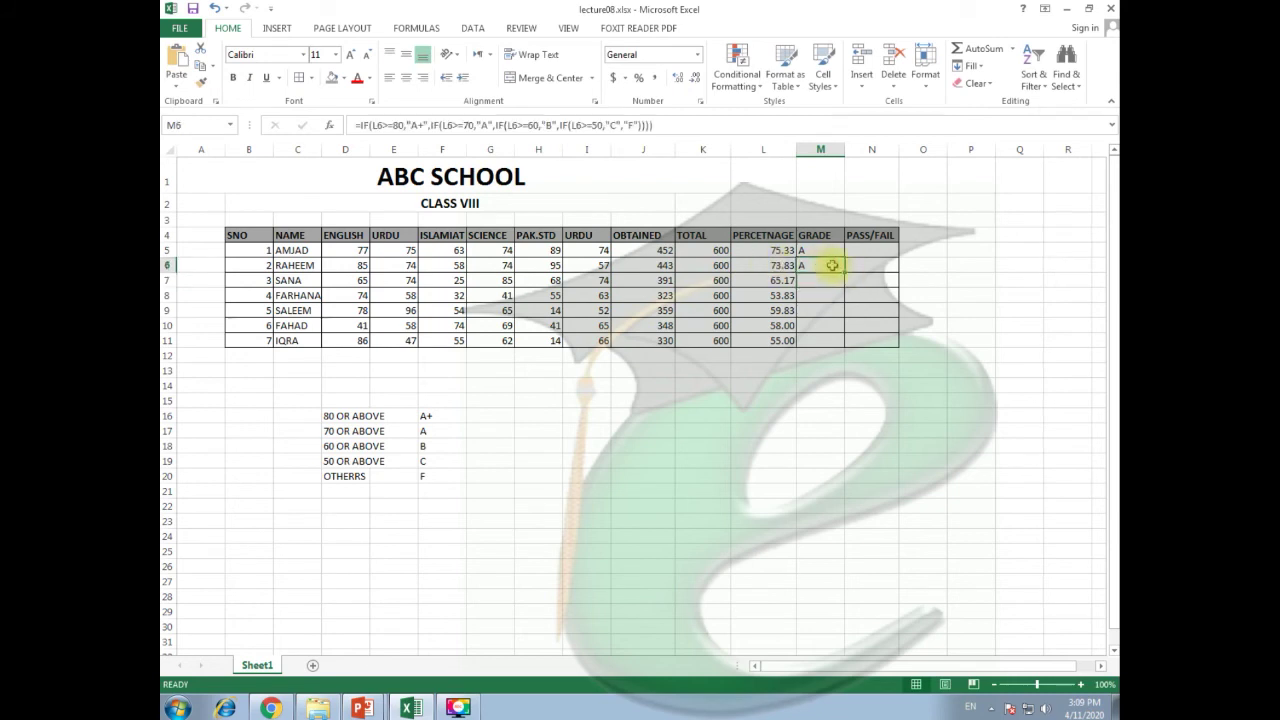
Fill M6's grade formula down to M11.
drag(844, 272, 843, 314)
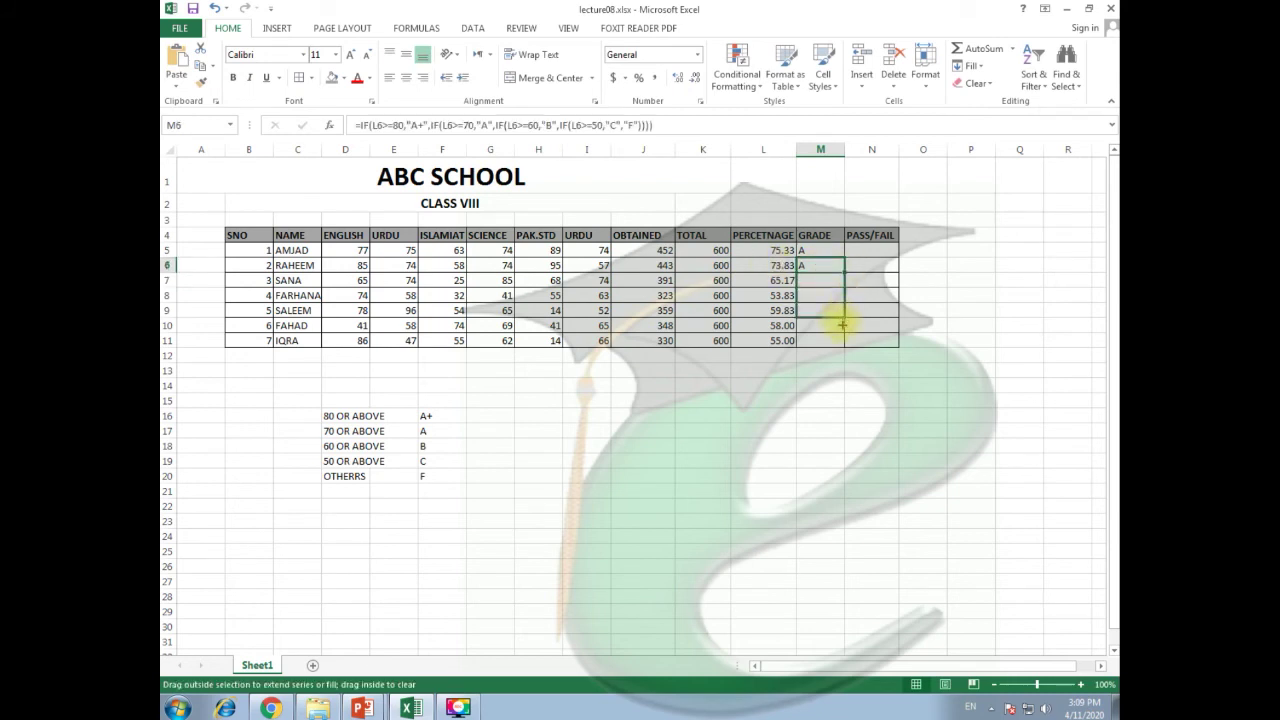
drag(843, 314, 844, 345)
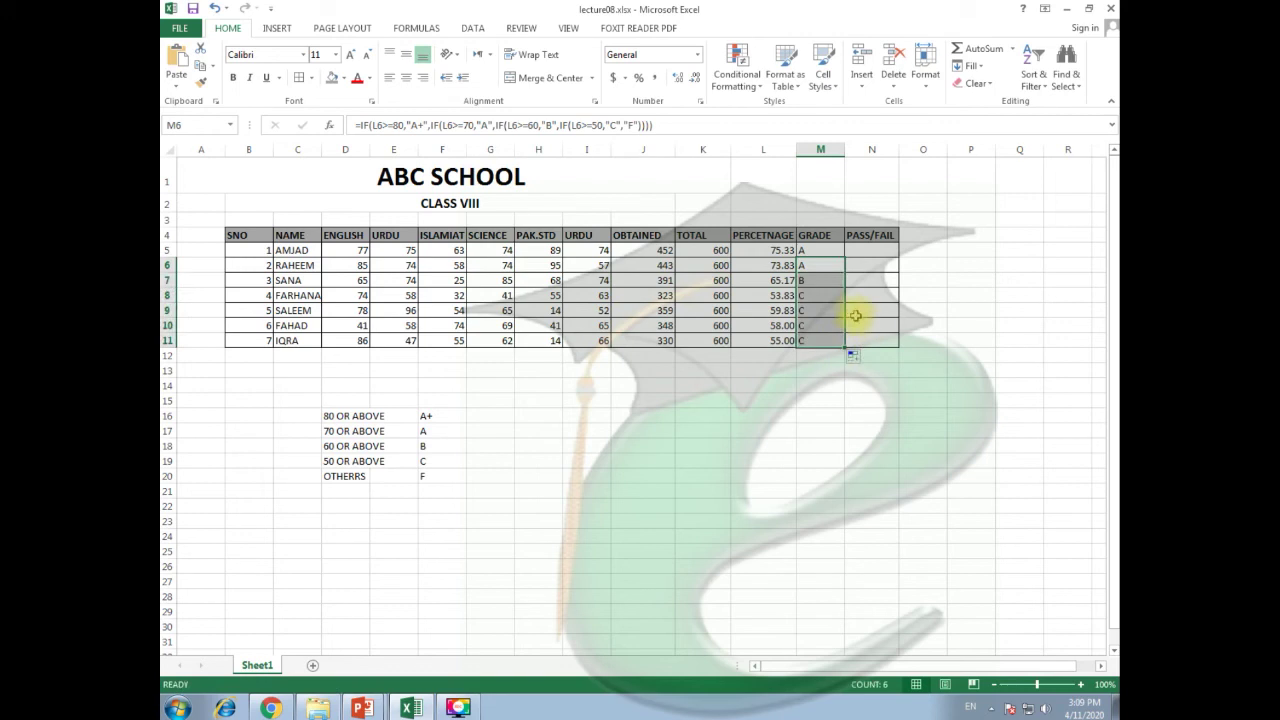
click(821, 400)
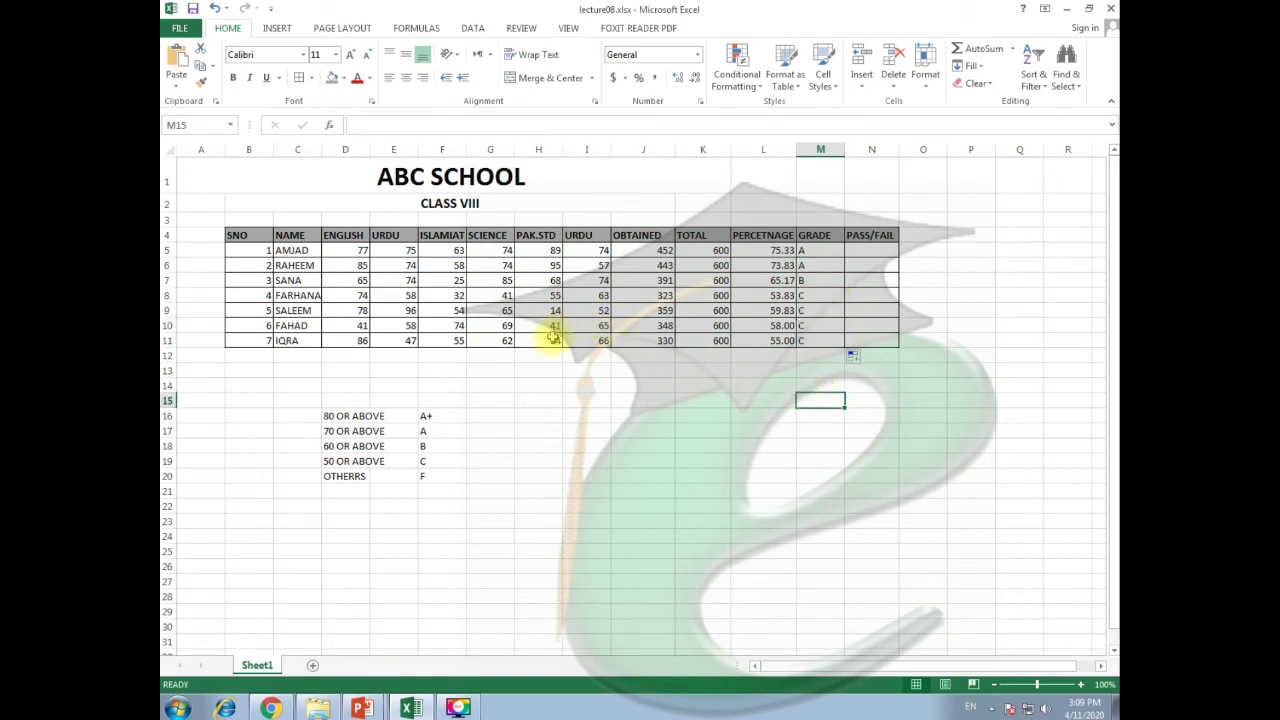
Change the last student's science mark in G11 to 25 and confirm the grade turns F.
click(506, 341)
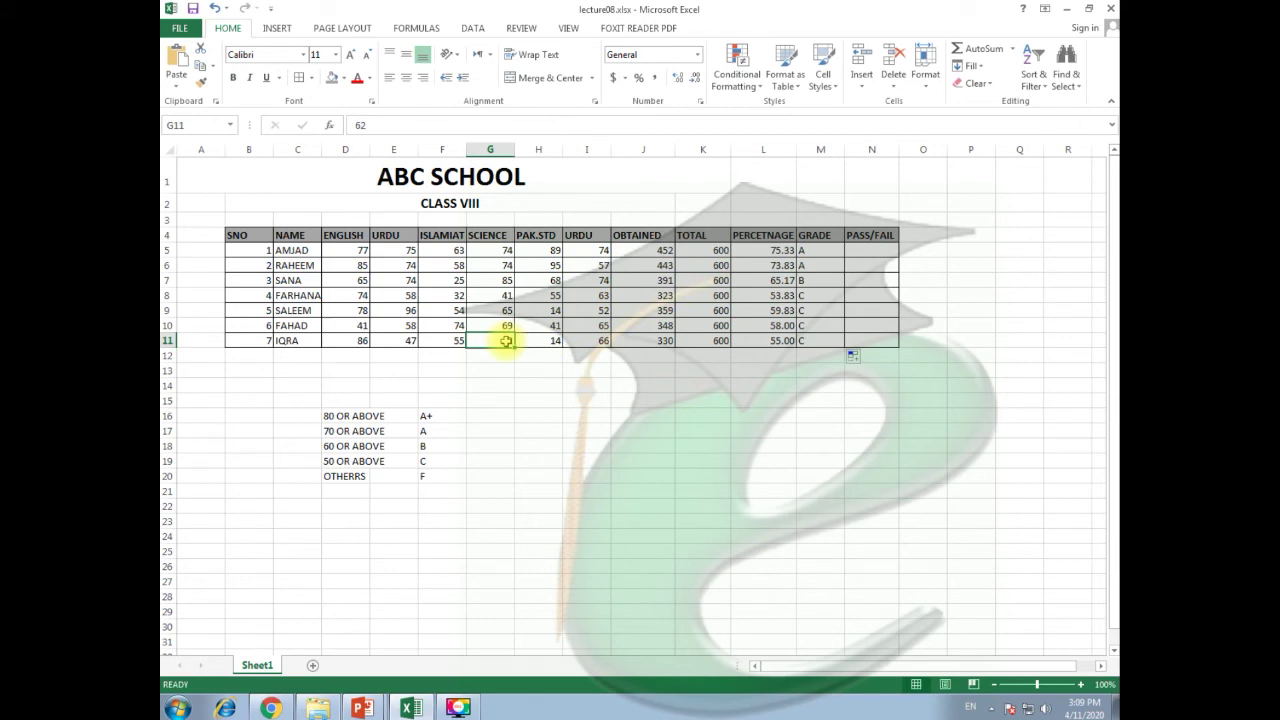
text(25)
key(Return)
click(747, 385)
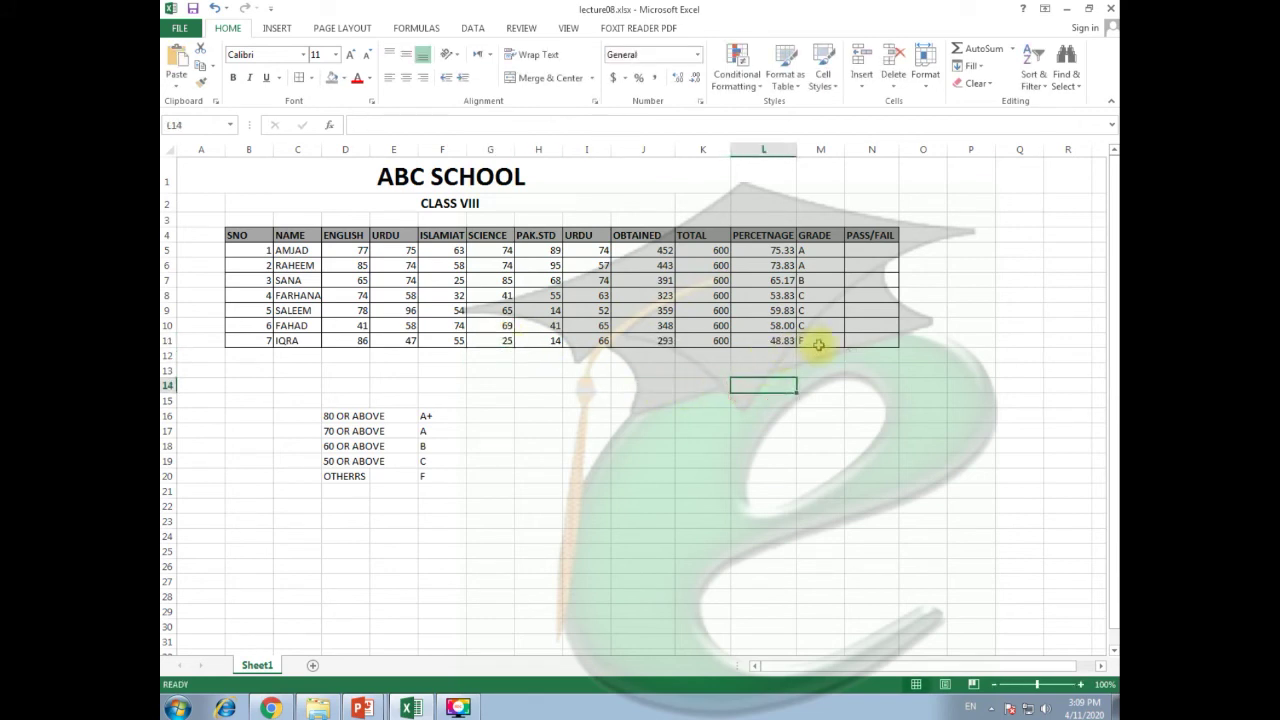
click(818, 344)
click(830, 398)
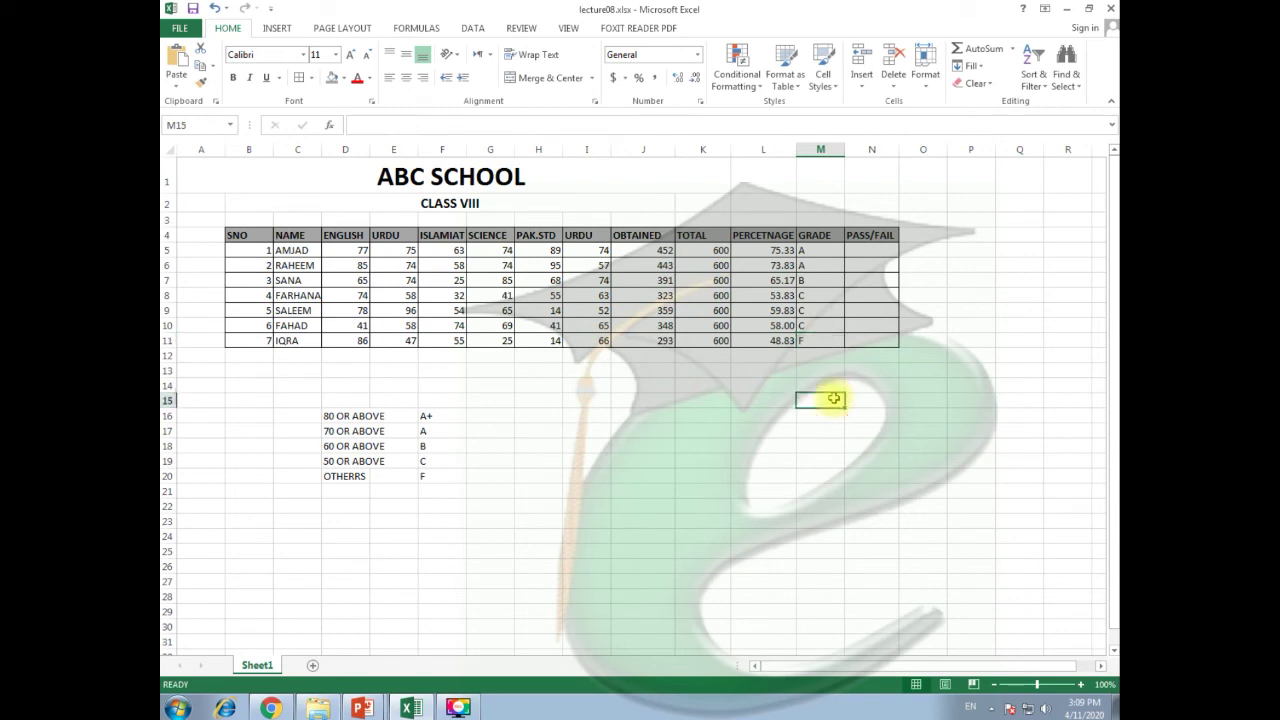
click(822, 252)
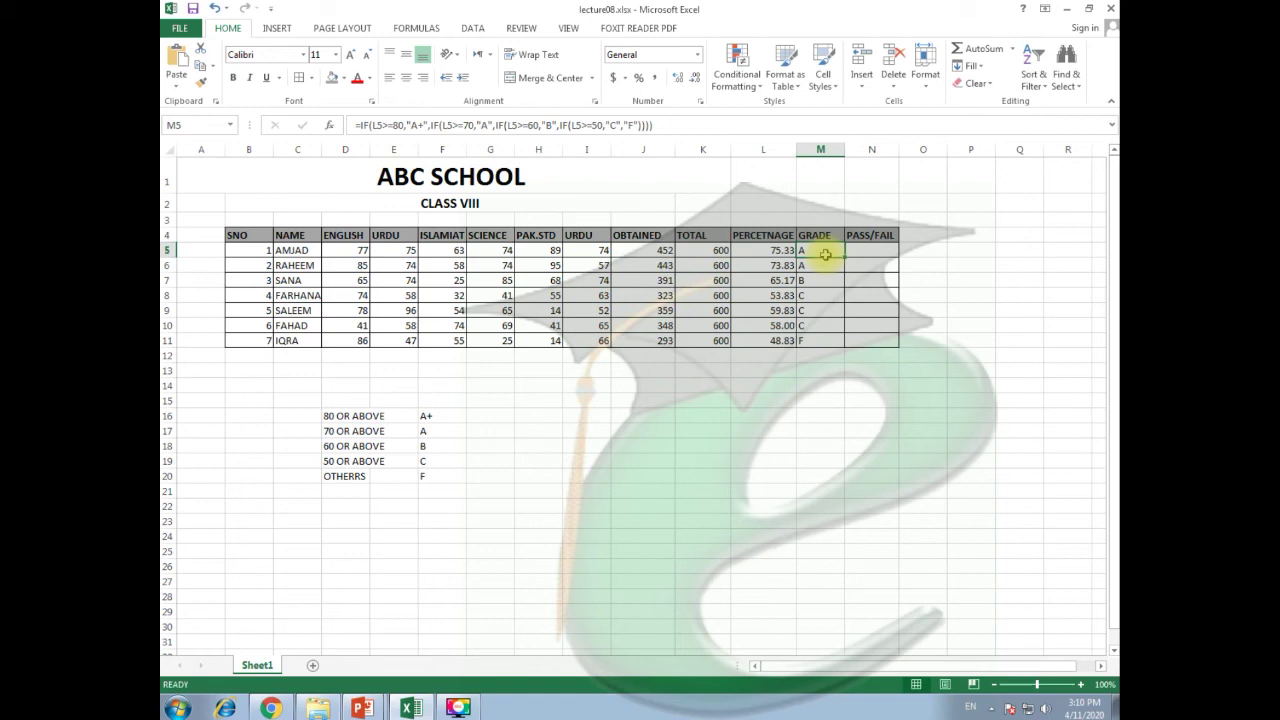
Select cell N5, the first PASS/FAIL cell of the result sheet.
click(868, 252)
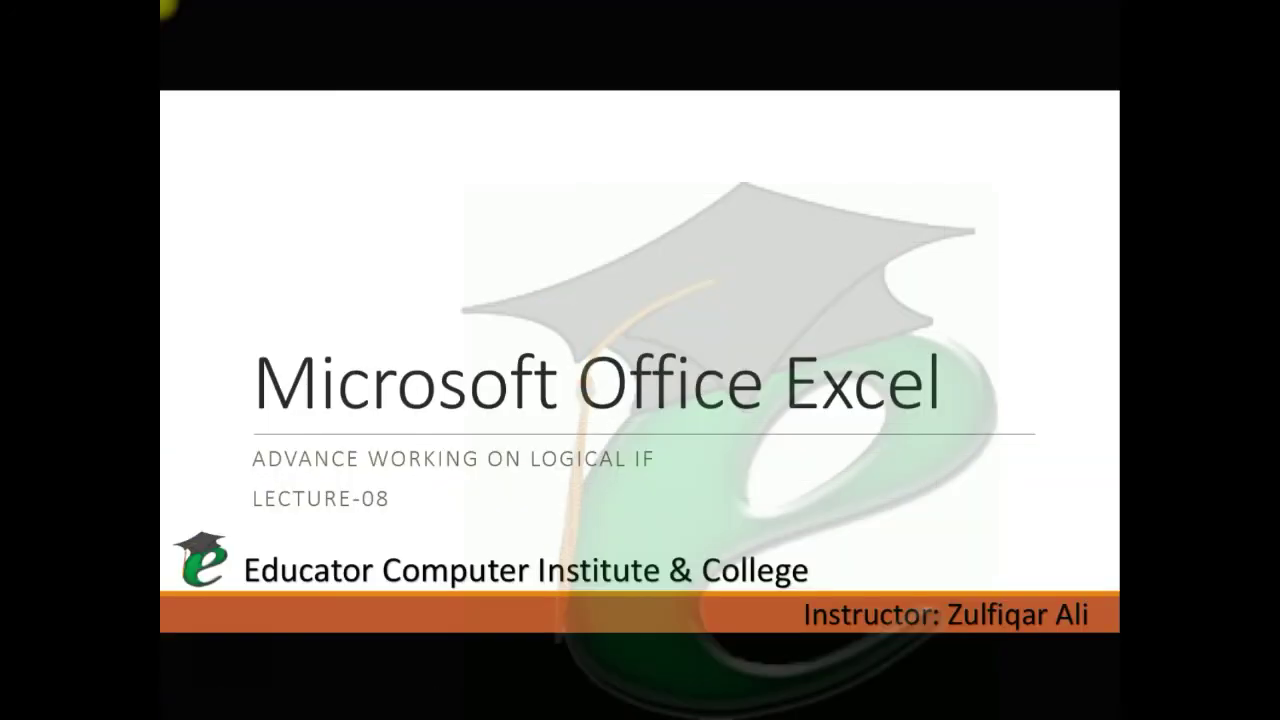
Advance the slideshow to the closing "If you have any Question" slide.
click(488, 463)
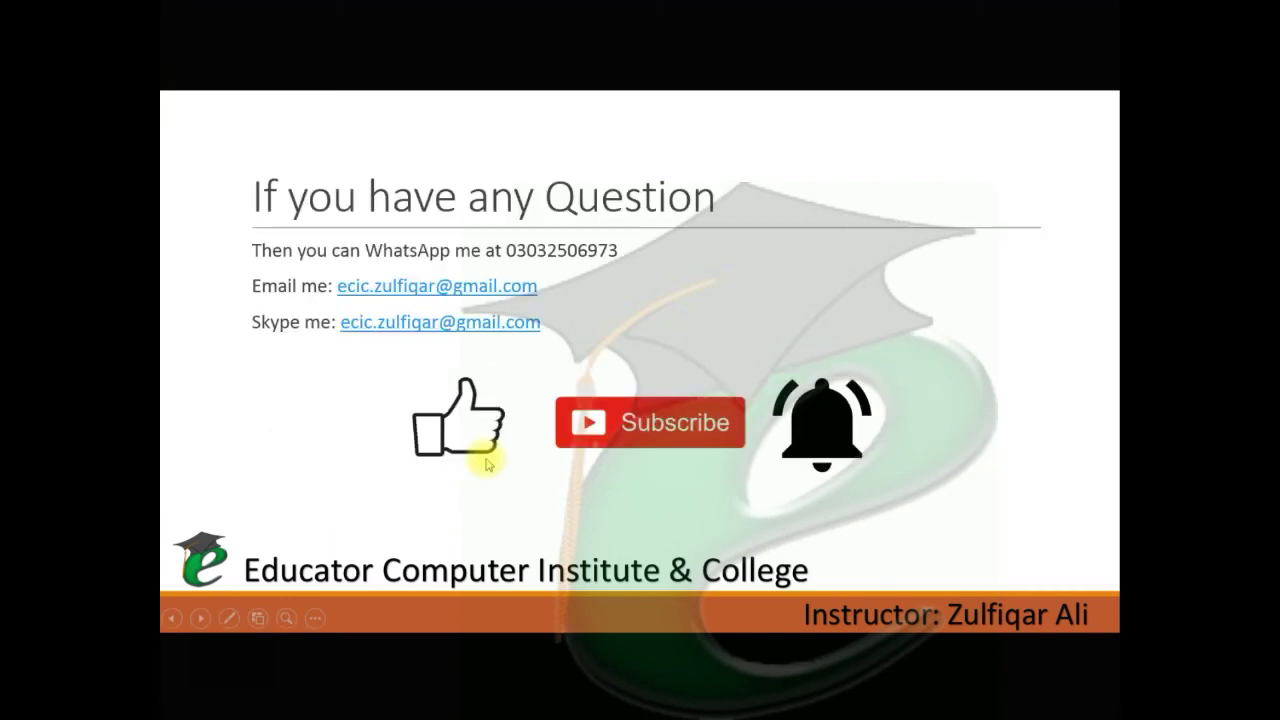